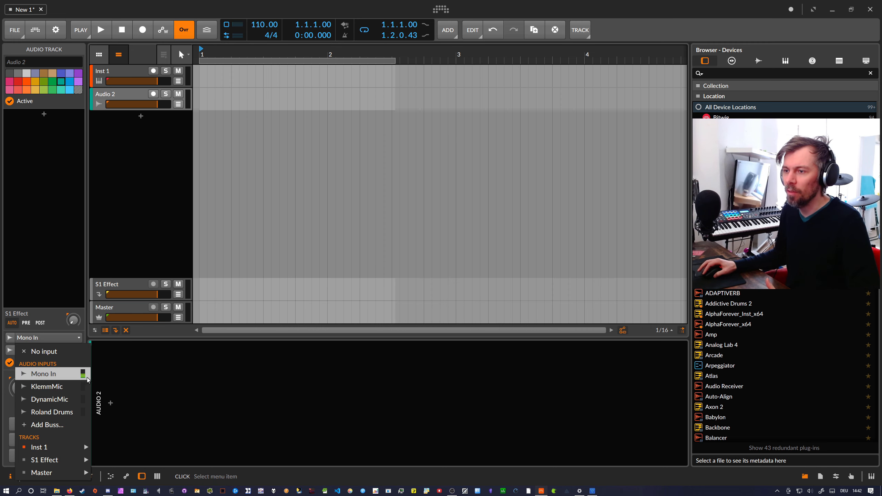
Set the Audio 2 track's input to Mono In and record a short vocal take on it.
left_click(84, 376)
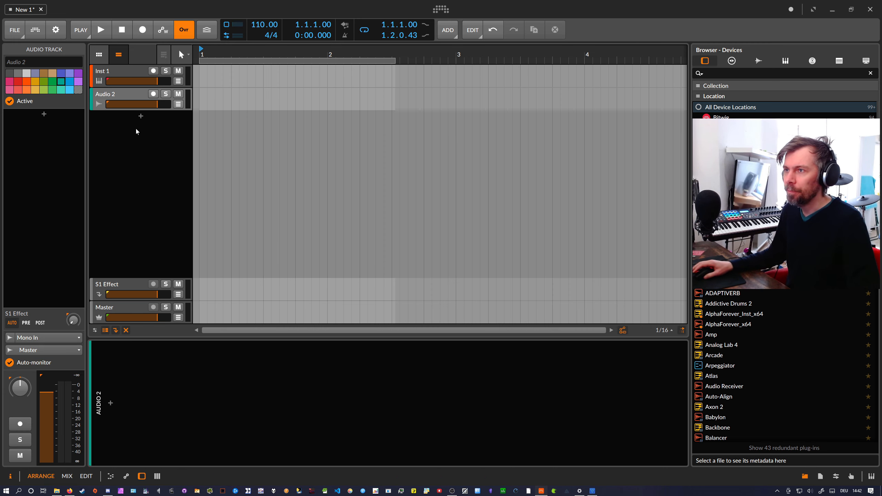
left_click(153, 94)
left_click(142, 30)
left_click(102, 30)
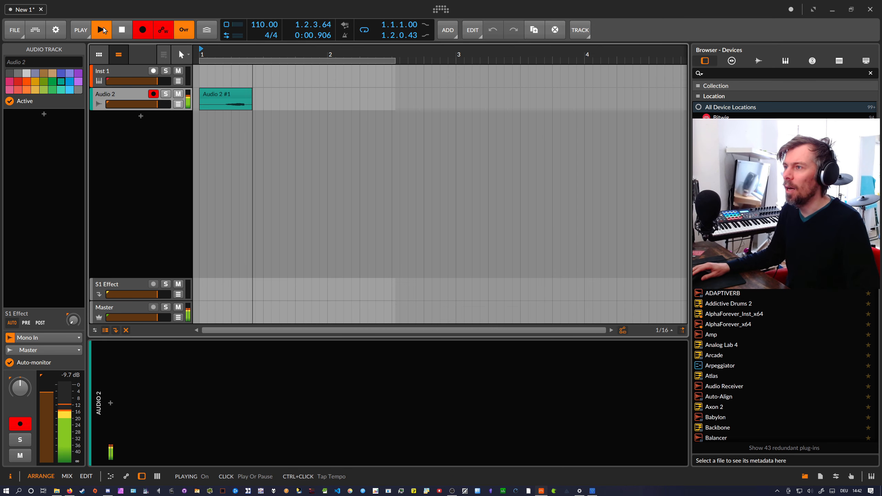
left_click(122, 30)
left_click(153, 93)
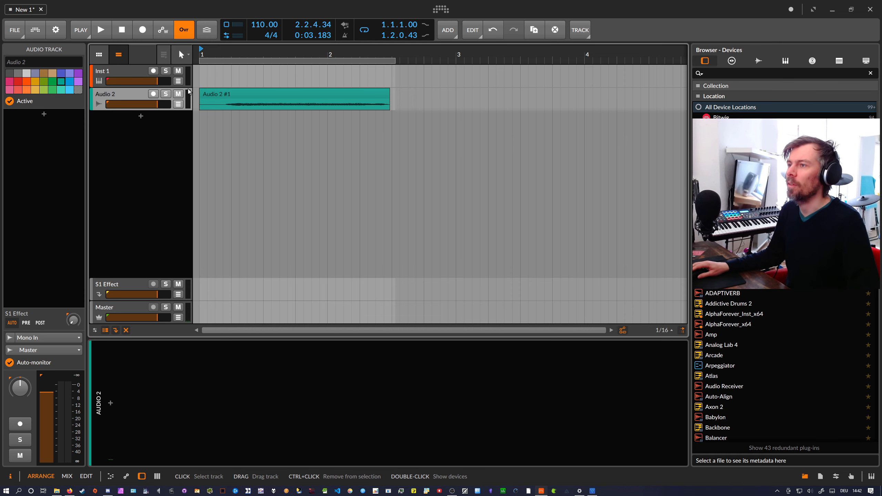
Trim the silent start of the recorded clip on Audio 2 and name the clip VocalClip.
left_click_drag(167, 110, 163, 162)
left_click(222, 98)
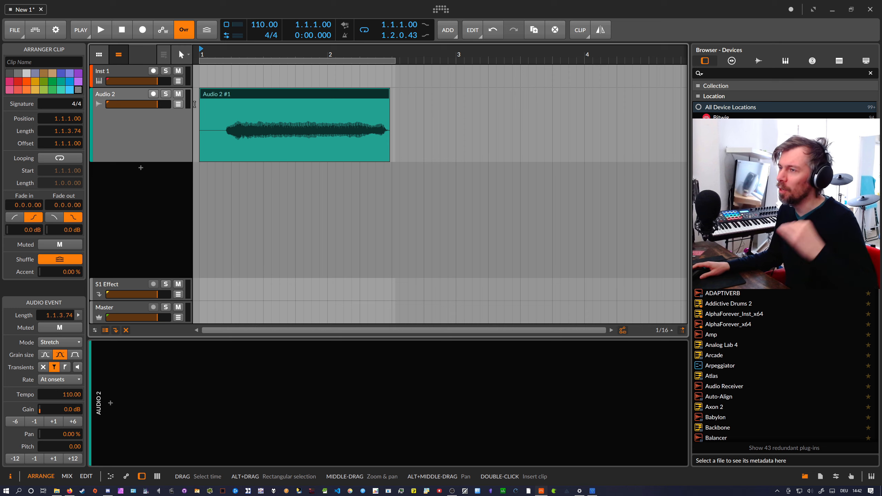
mouse_move(203, 95)
left_mouse_down()
mouse_move(219, 94)
mouse_move(205, 97)
left_mouse_up()
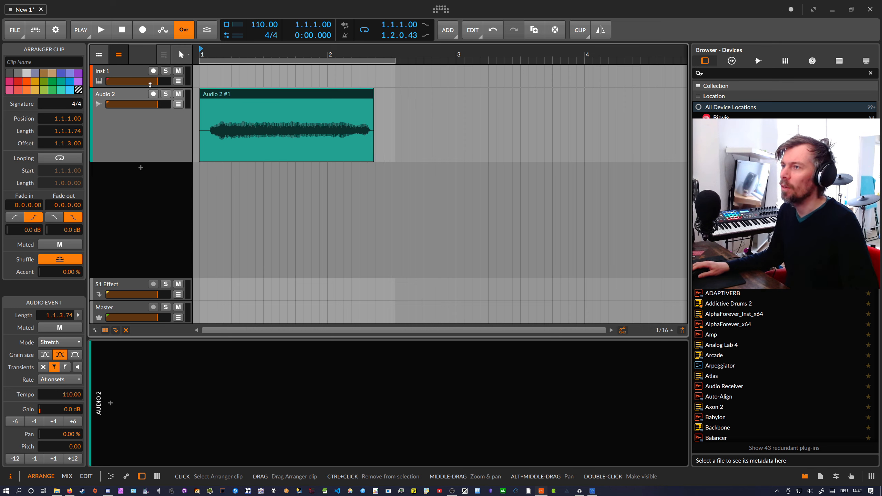
left_click(53, 63)
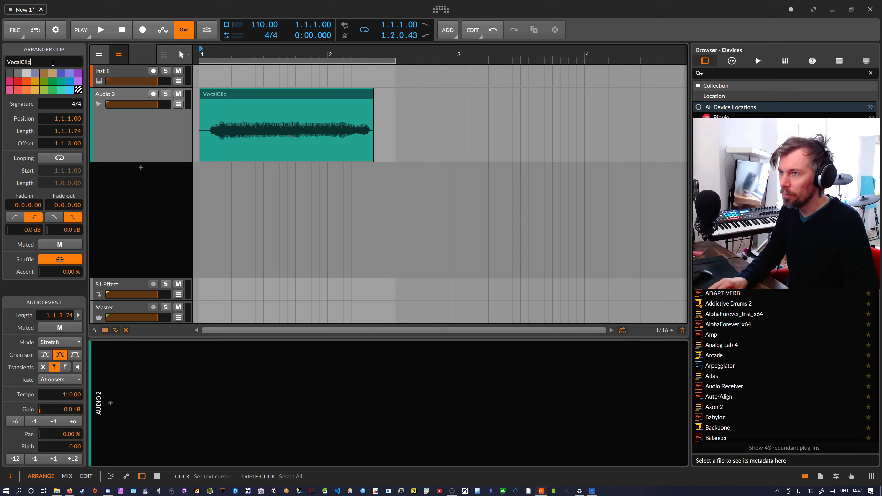
left_click(126, 125)
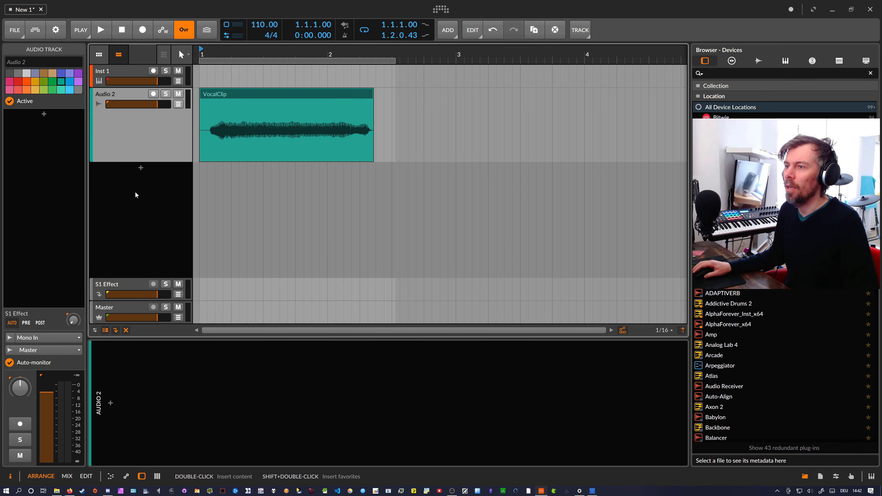
Add an instrument track with a Sampler and load the VocalClip recording into it.
left_click(142, 169)
type("sampler")
key("Down")
key("Return")
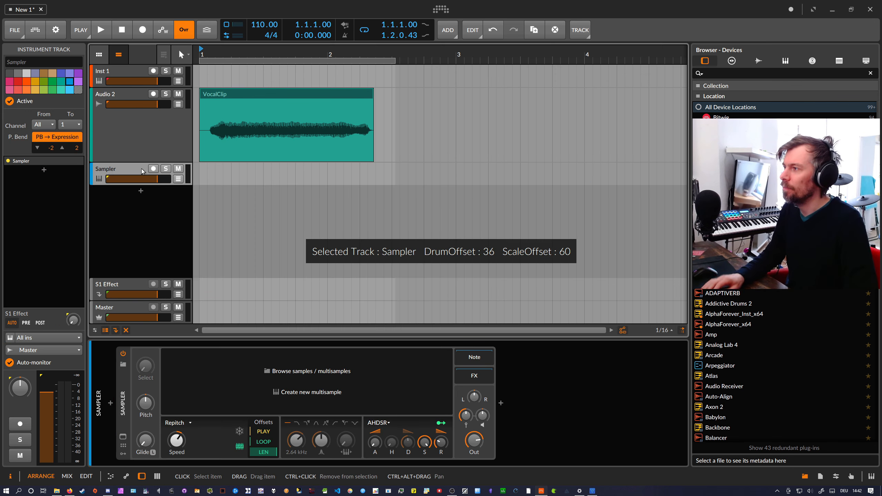
left_click_drag(236, 98, 280, 384)
Delete the Audio 2 track and arm the sampler track for recording.
left_click(161, 146)
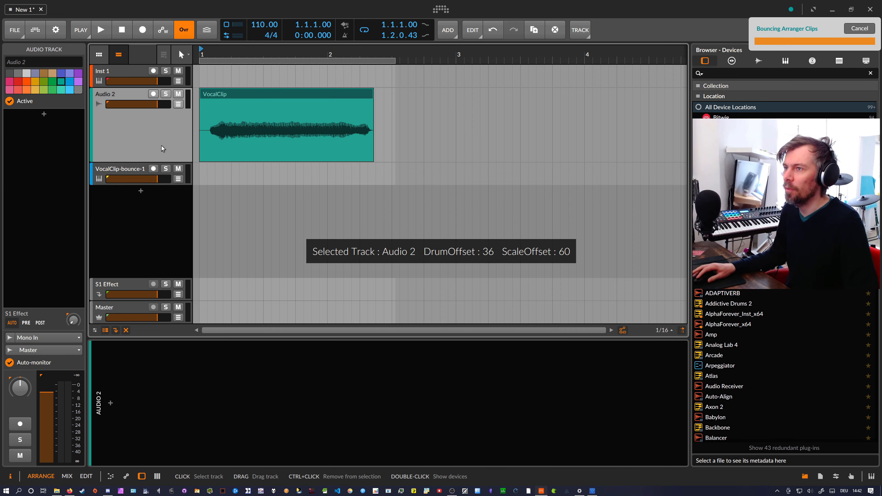
key("Delete")
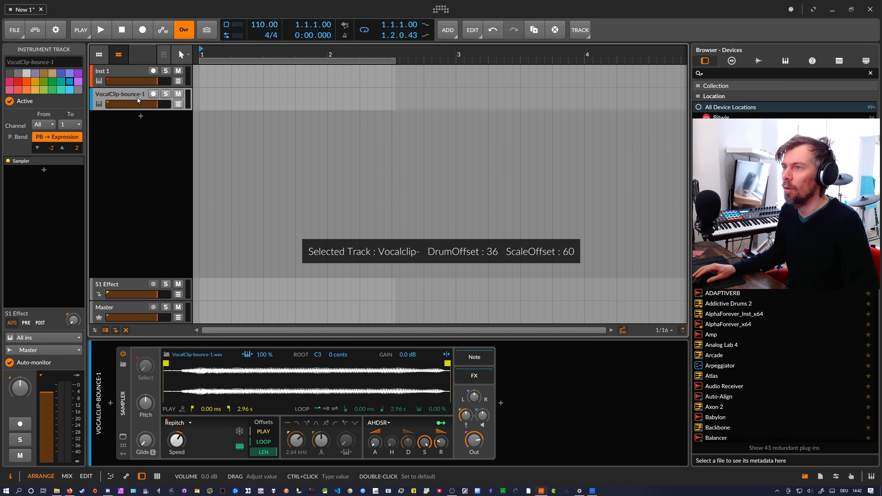
left_click(153, 94)
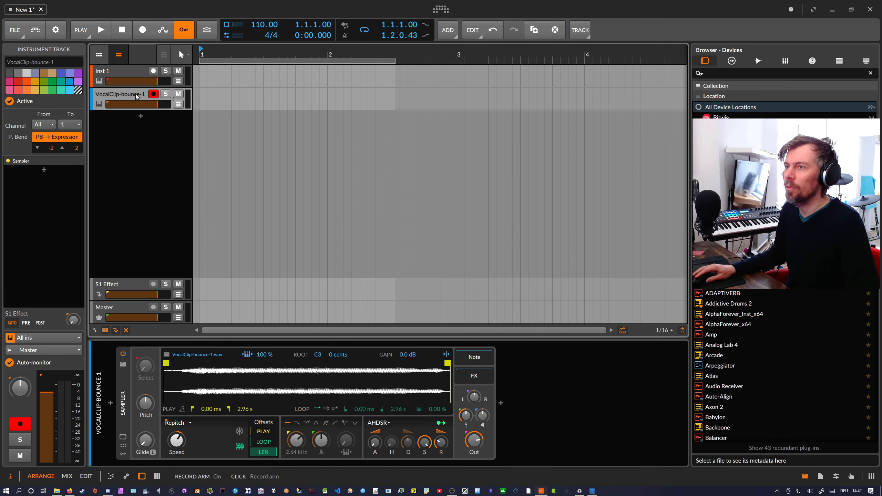
Move the Sampler's play start to about 194 ms and set its voice stacking to 5.
left_click_drag(166, 363, 182, 364)
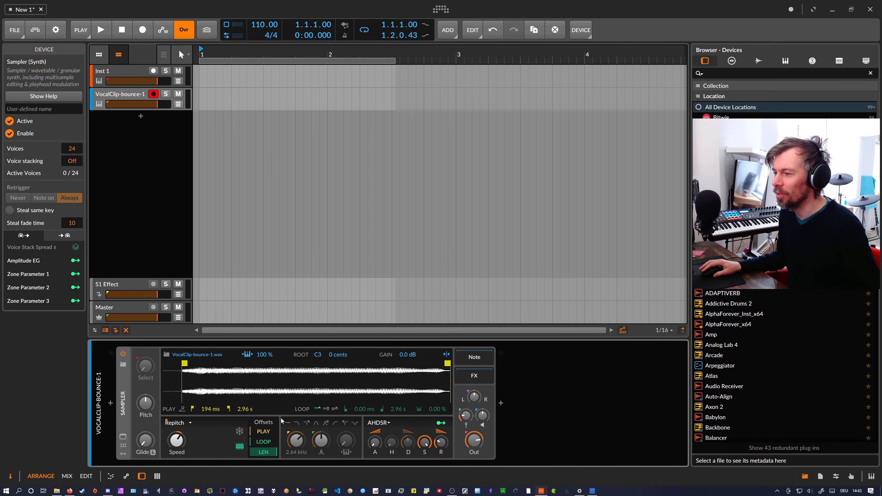
left_click_drag(184, 364, 182, 362)
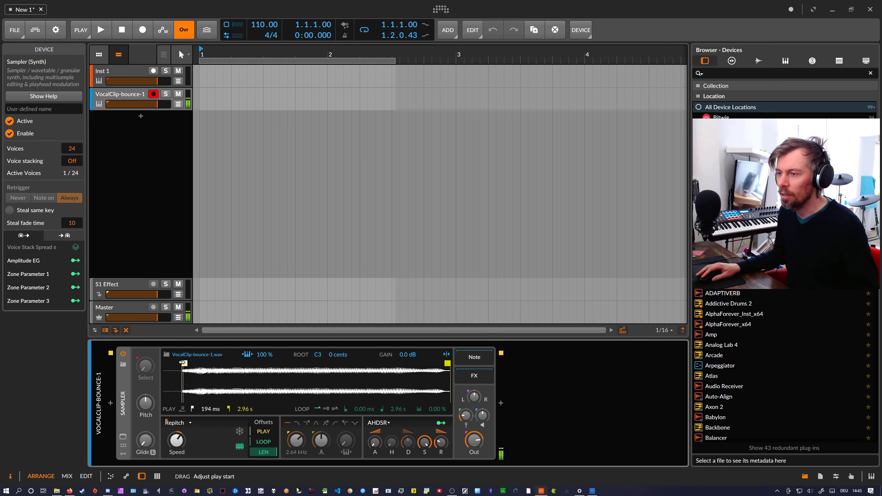
left_click_drag(182, 362, 183, 363)
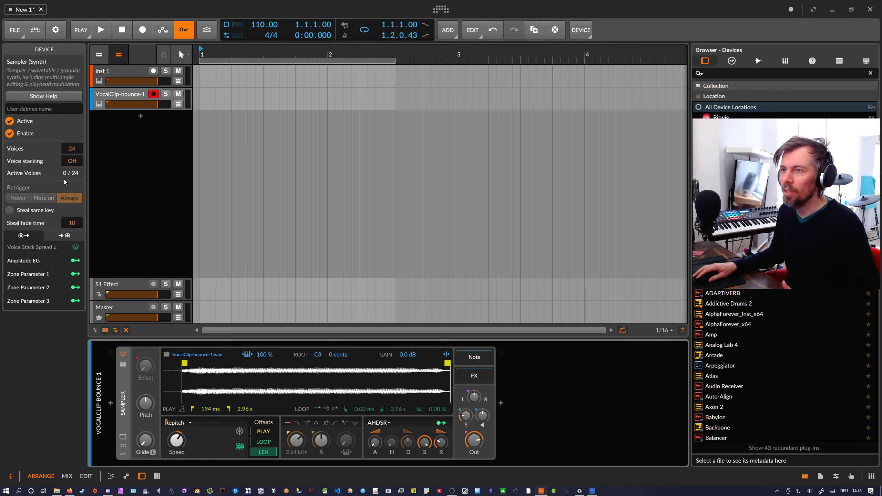
left_click_drag(72, 161, 72, 149)
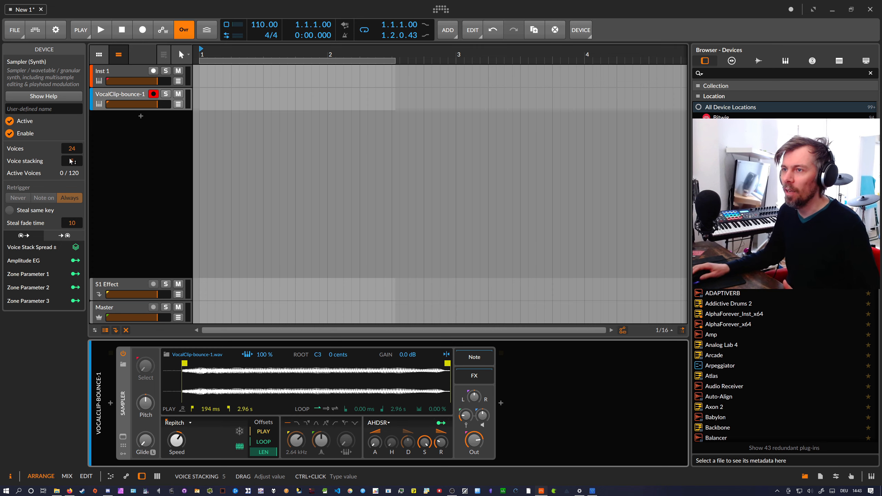
Add a Voice Stack modulator to the Sampler in -1 to +1 mode and modulate Pan with it by +1.000.
left_click(124, 454)
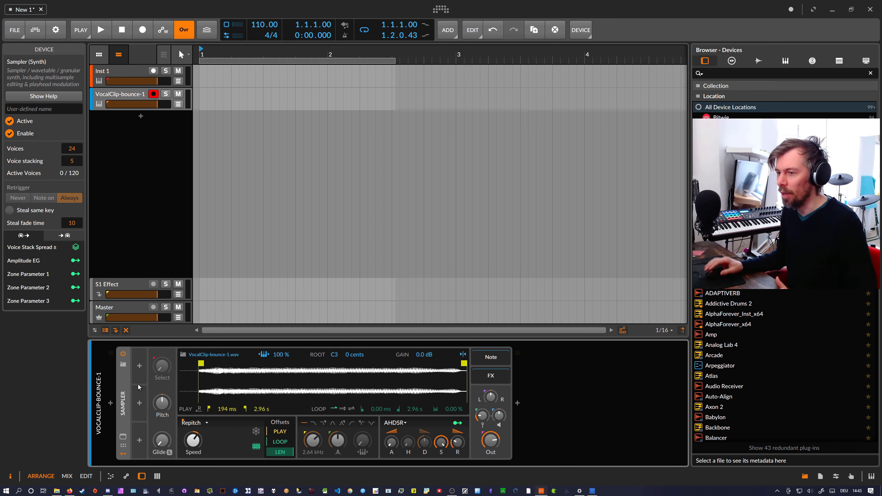
left_click(140, 368)
type("voice")
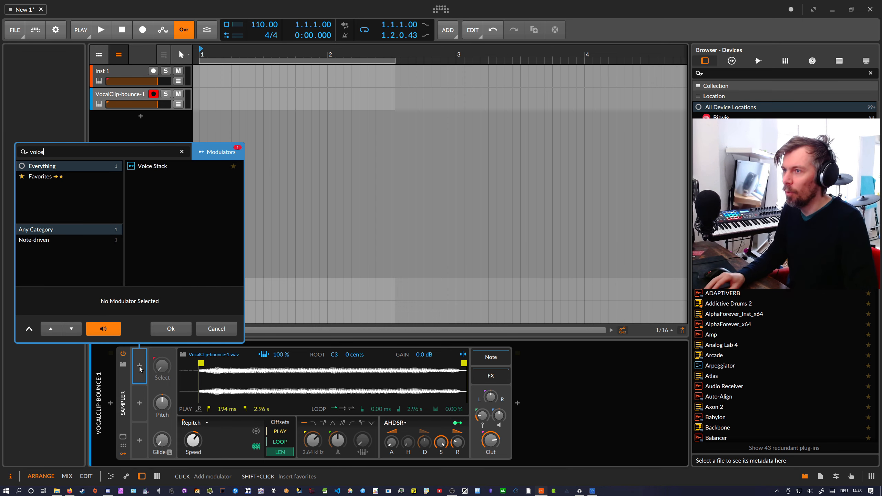
key("Return")
left_click(160, 369)
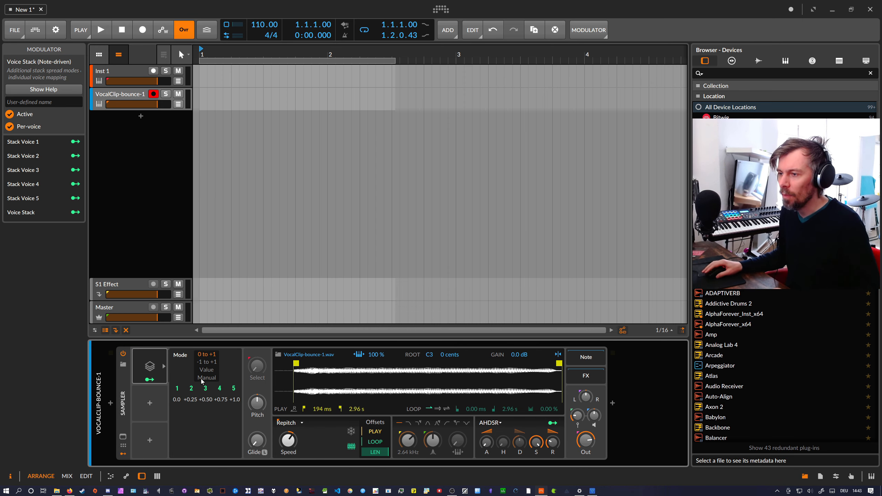
left_click(205, 362)
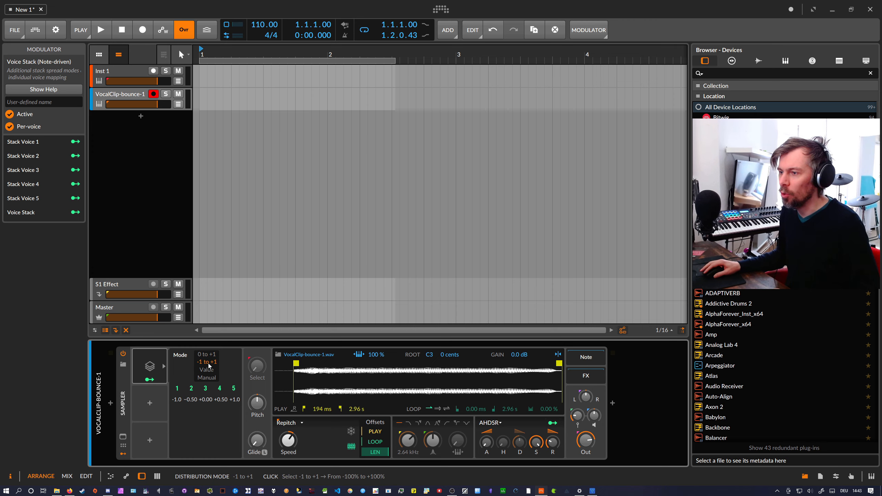
left_click(153, 379)
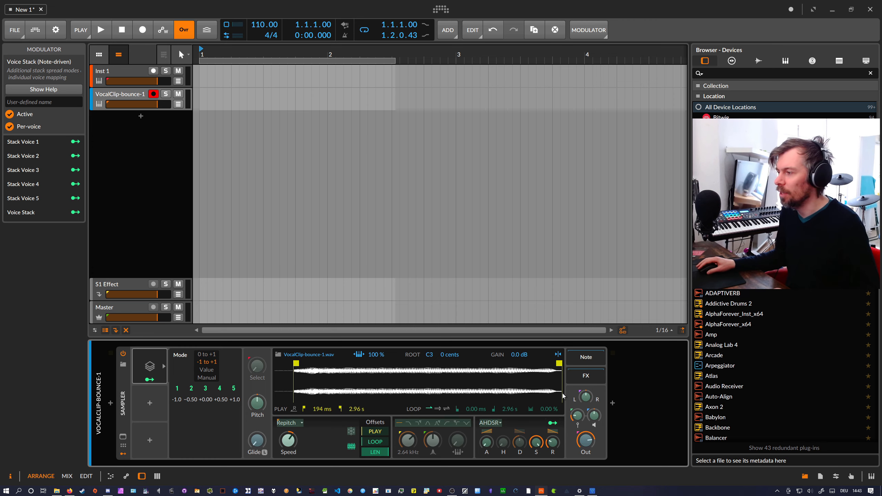
left_click_drag(586, 397, 586, 367)
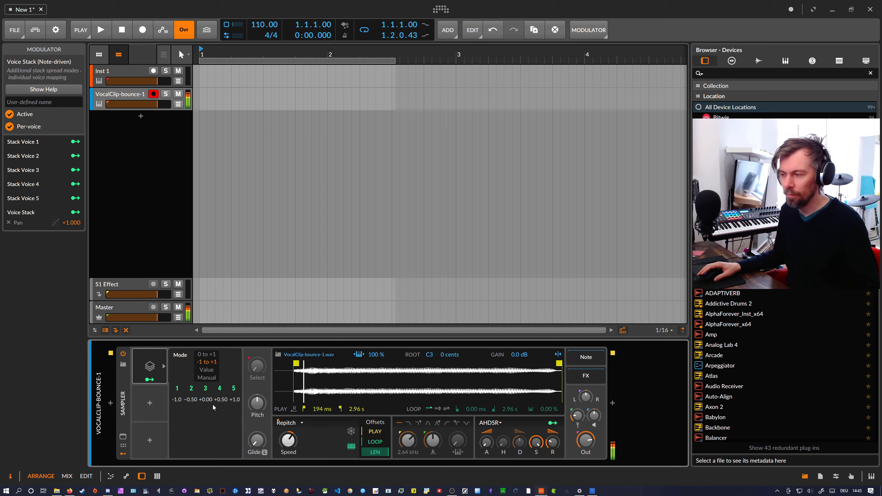
Modulate the Sampler's Pitch by +0.033 and its Playhead by +0.003 with the Voice Stack modulator.
left_click(150, 380)
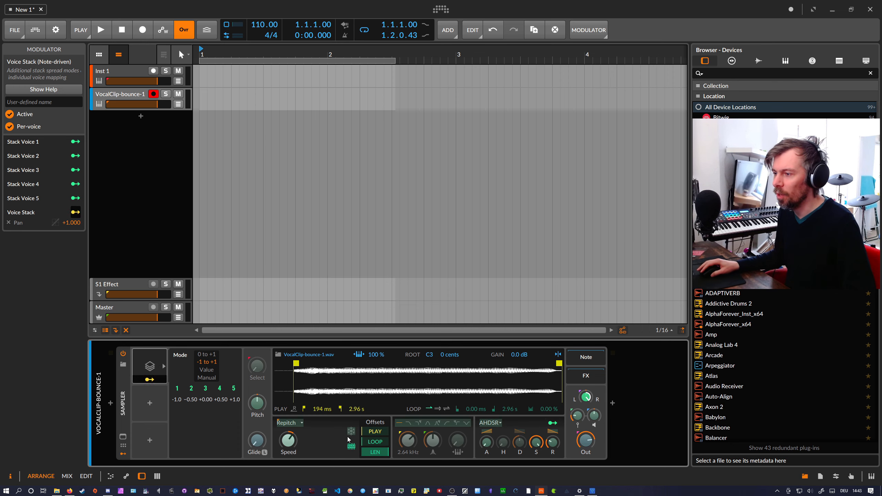
left_click_drag(257, 403, 257, 401)
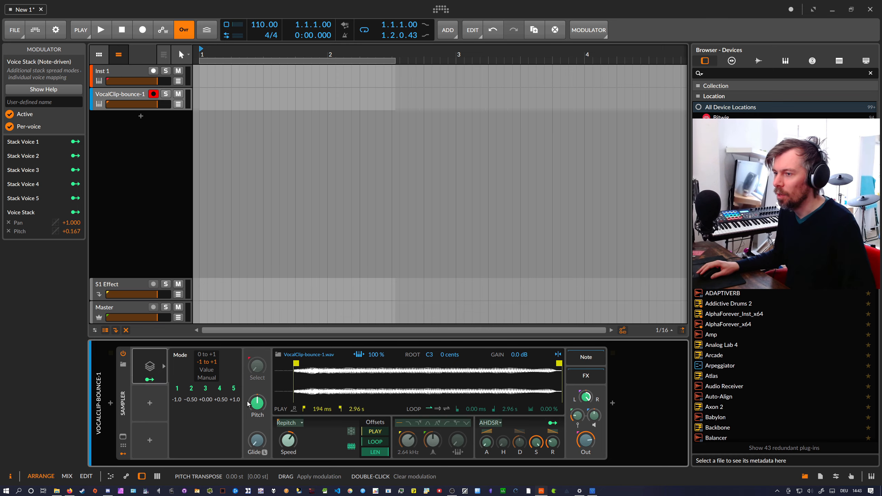
left_click(152, 380)
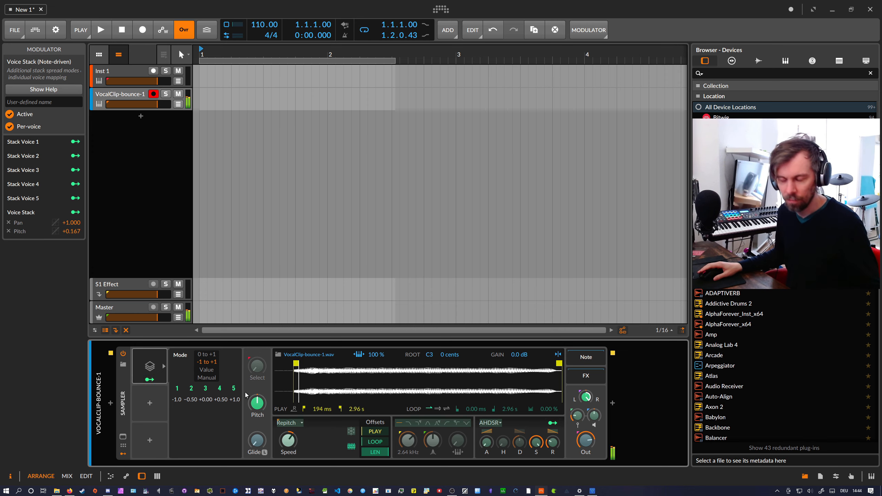
mouse_move(256, 400)
left_mouse_down()
mouse_move(255, 386)
mouse_move(256, 406)
left_mouse_up()
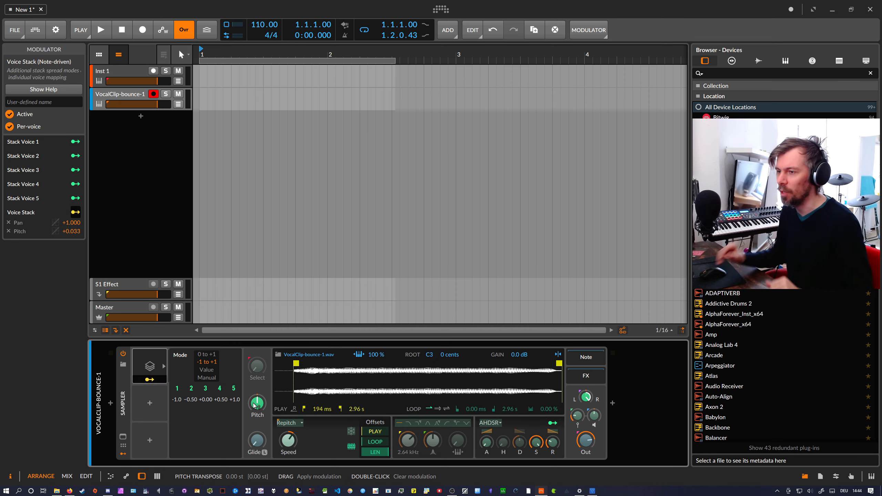
left_click(363, 433)
left_click_drag(363, 433, 363, 432)
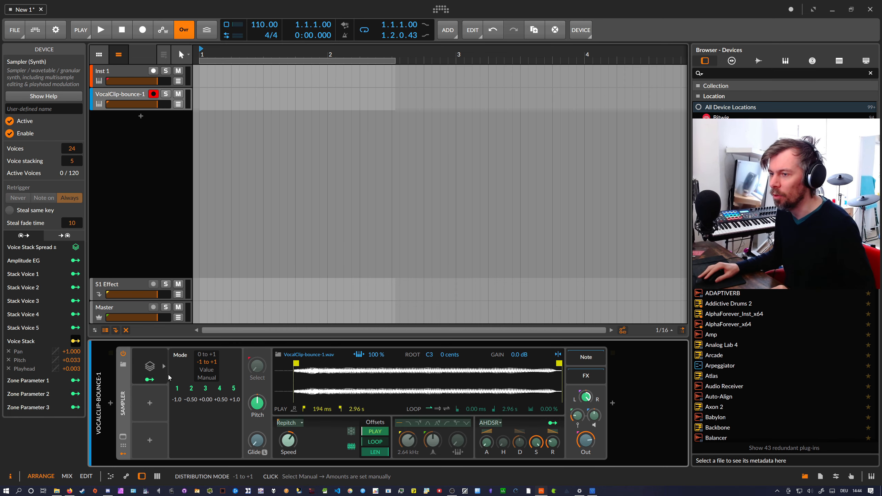
Add a second Voice Stack modulator to the Sampler and modulate the Playhead with it by +0.220.
left_click(150, 404)
type("stack")
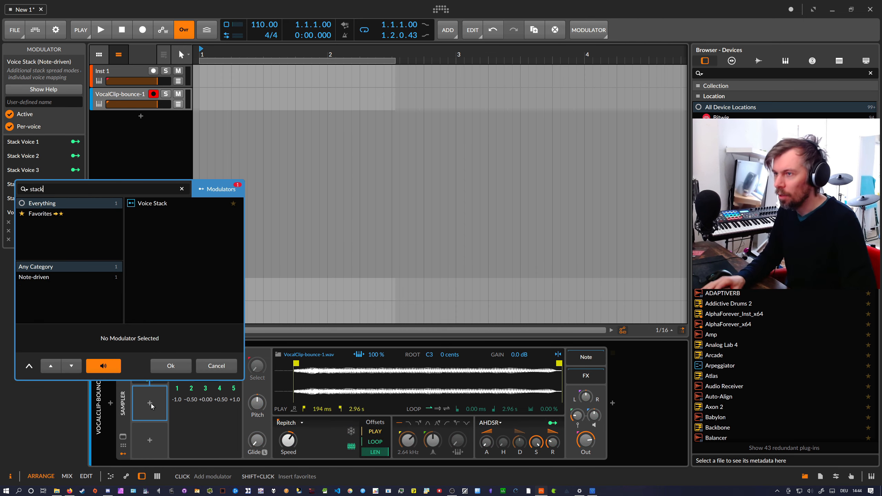
key("Down")
key("Return")
left_click(157, 400)
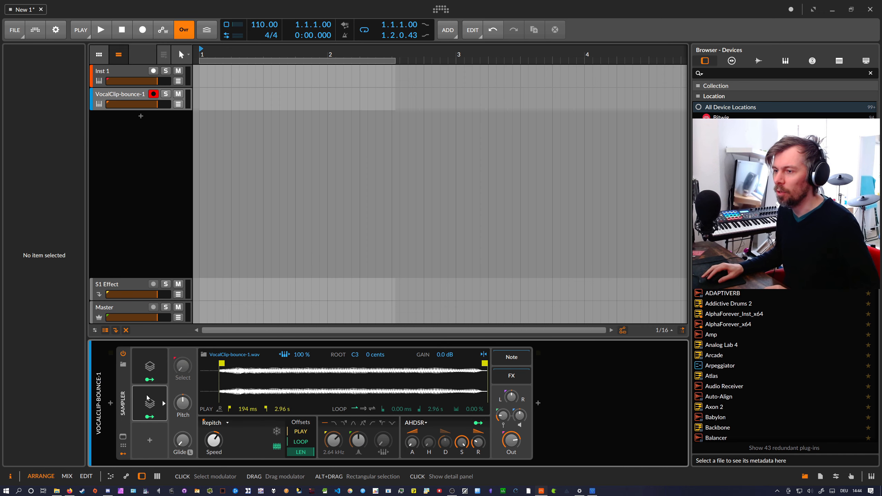
left_click(157, 369)
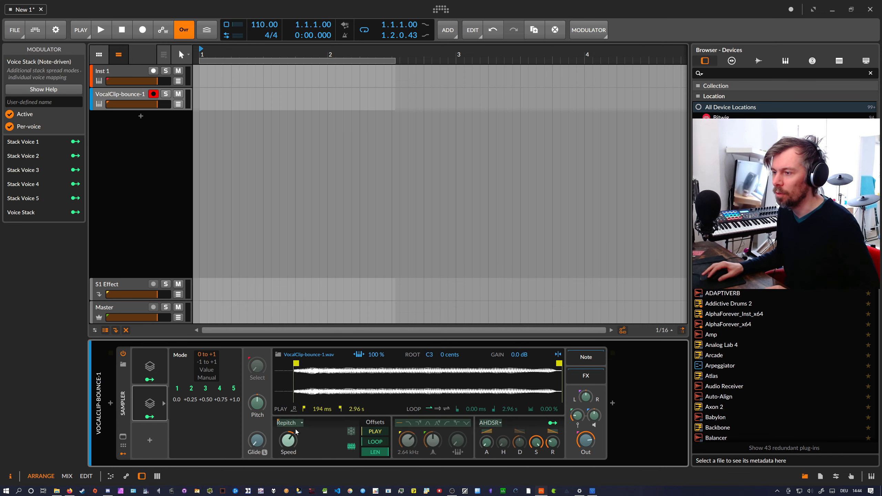
left_click_drag(364, 432, 365, 425)
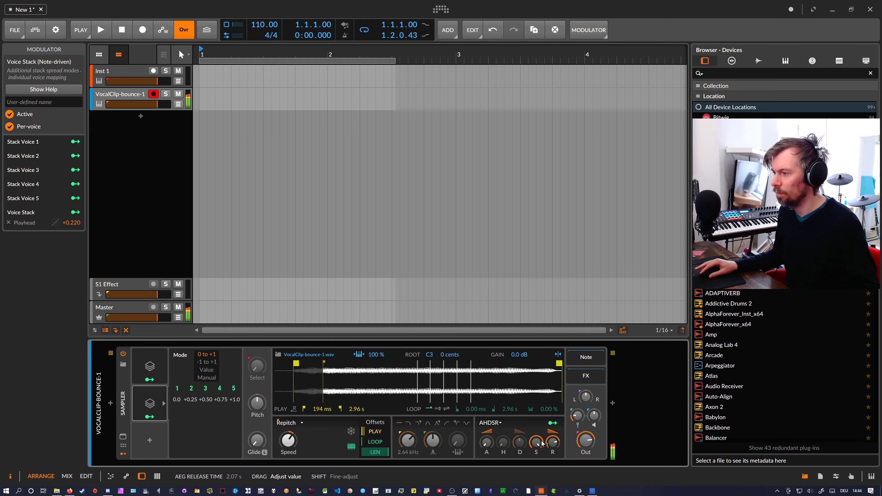
Enable single-direction looping in the Sampler, looping from about 986 ms to 2.24 s with a crossfade of about 26.7 %.
left_click(438, 409)
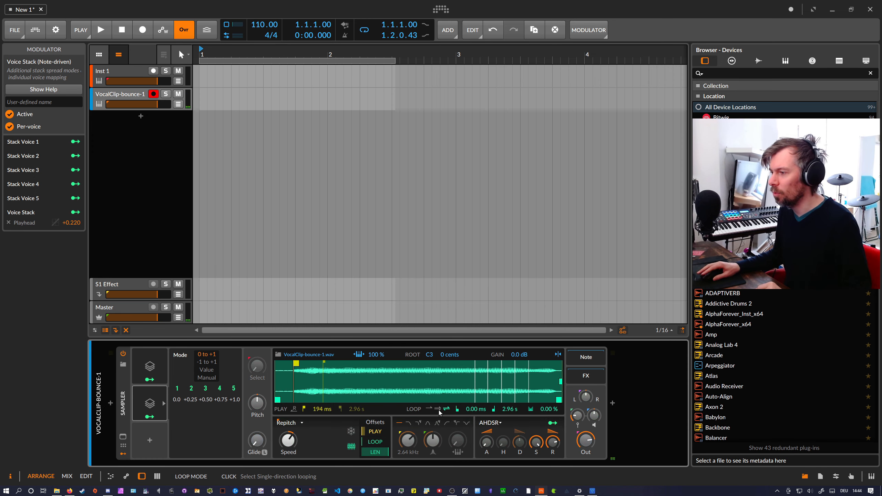
left_click_drag(277, 399, 320, 400)
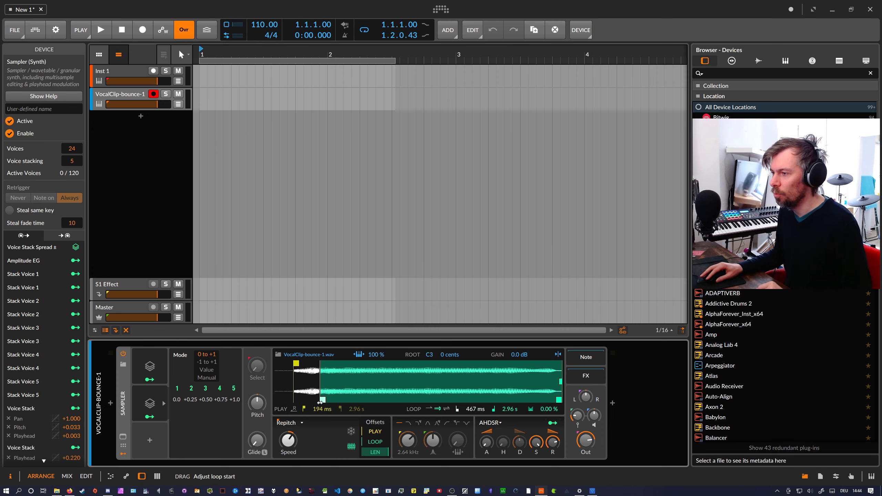
left_click_drag(559, 400, 499, 400)
left_click_drag(320, 400, 356, 399)
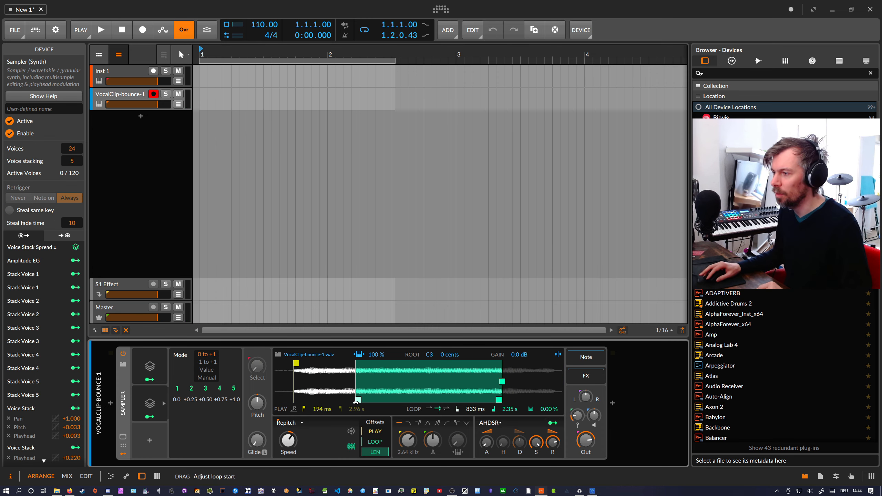
left_click_drag(499, 399, 463, 381)
left_click_drag(359, 400, 373, 399)
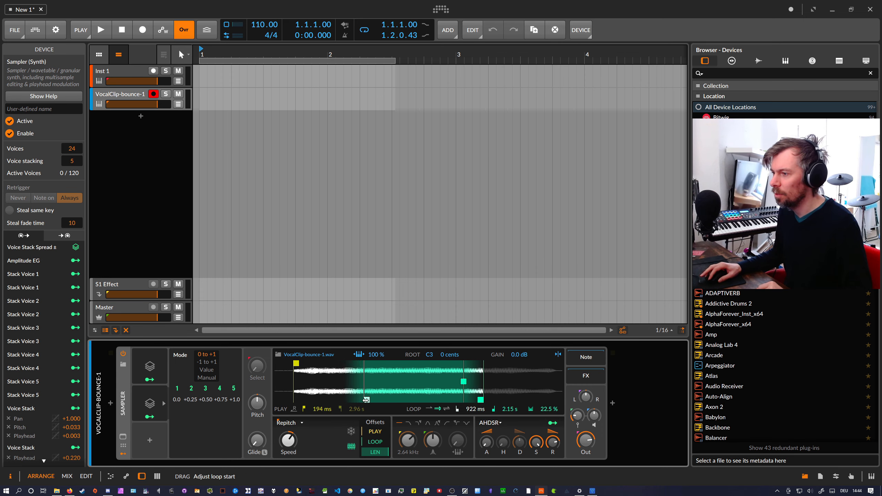
mouse_move(463, 381)
left_mouse_down()
mouse_move(490, 400)
mouse_move(467, 382)
left_mouse_up()
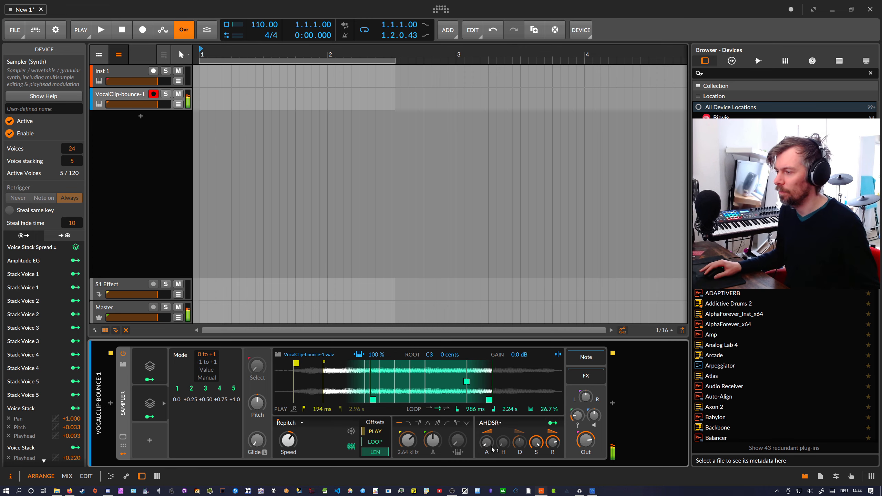
Lengthen the attack and adjust the release of the Sampler's amplitude envelope, and lower the sample gain to -4.2 dB.
left_click_drag(487, 443, 488, 414)
left_click_drag(553, 444, 550, 447)
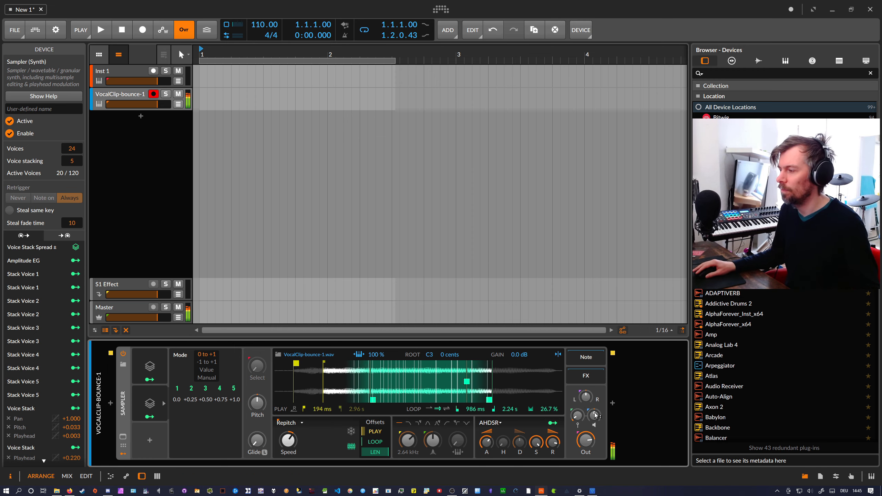
left_click_drag(595, 415, 595, 423)
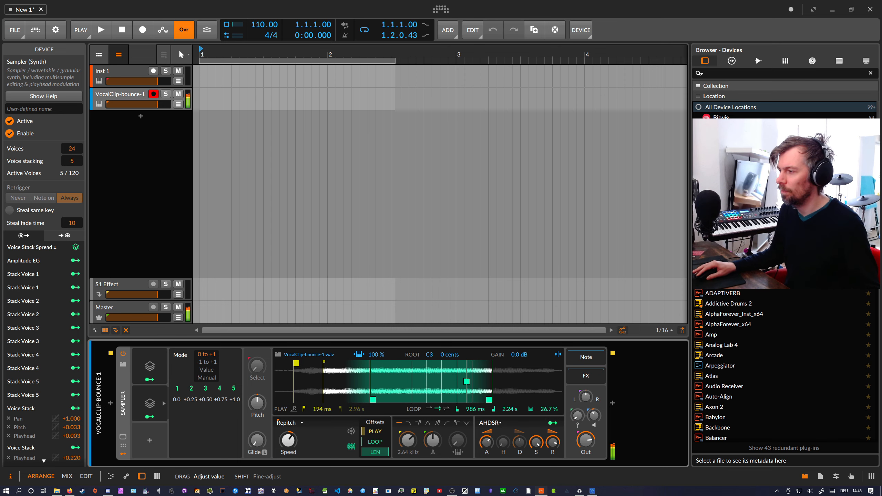
left_click_drag(519, 355, 520, 361)
left_click_drag(595, 416, 594, 423)
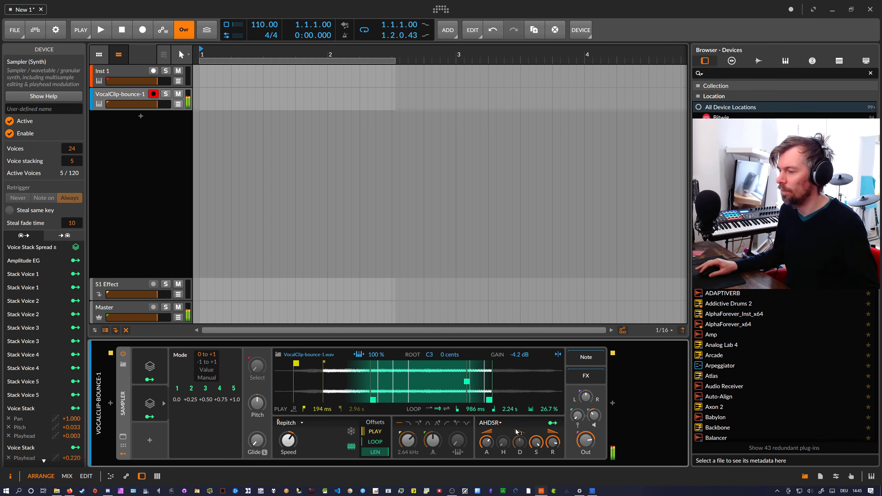
Change the Sampler's filter type, reduce its resonance and raise the filter frequency to 6.64 kHz.
left_click(418, 423)
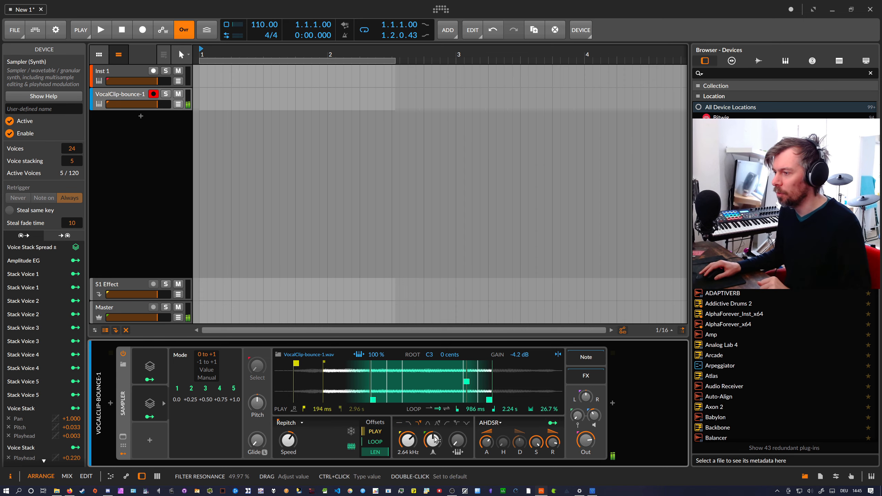
left_click_drag(432, 442, 409, 428)
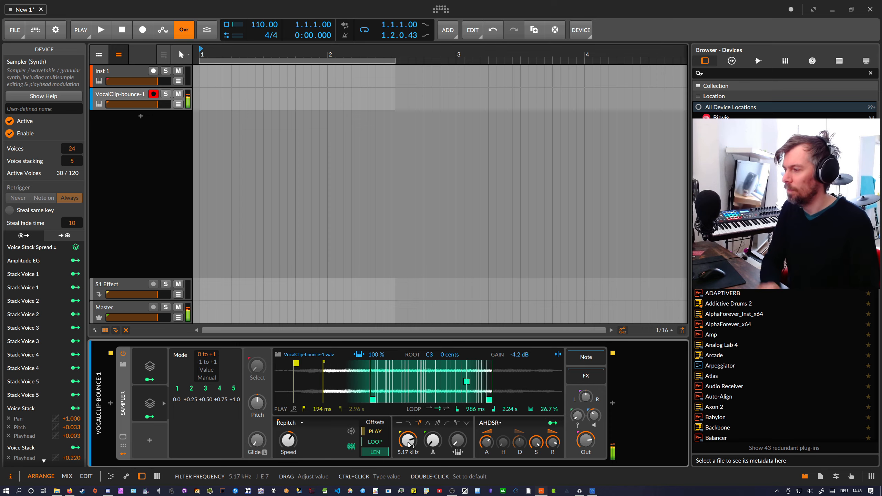
left_click_drag(408, 444, 408, 438)
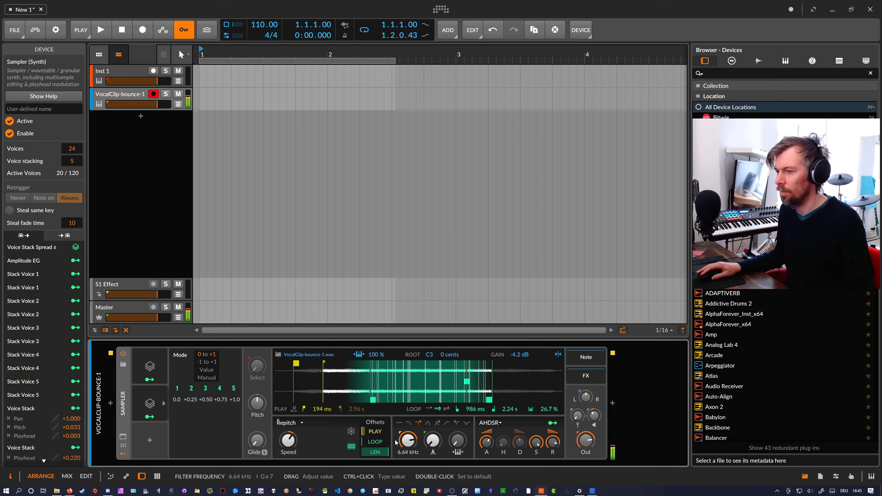
left_click(153, 384)
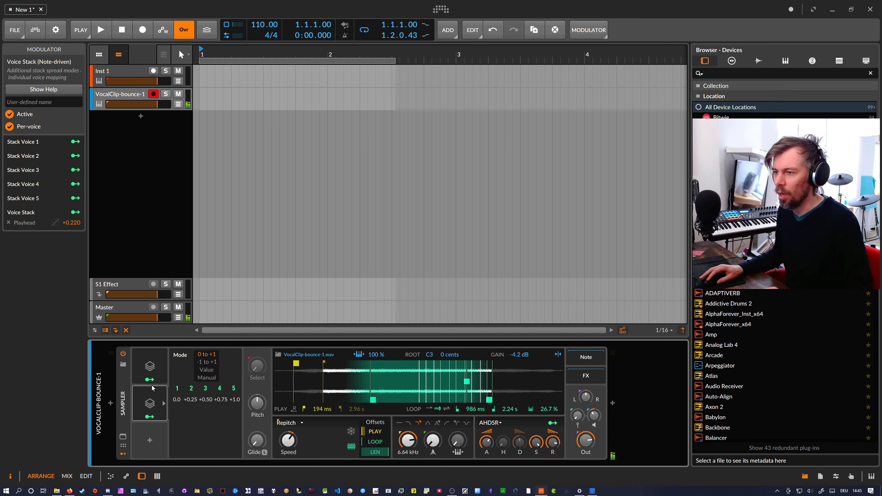
left_click(150, 379)
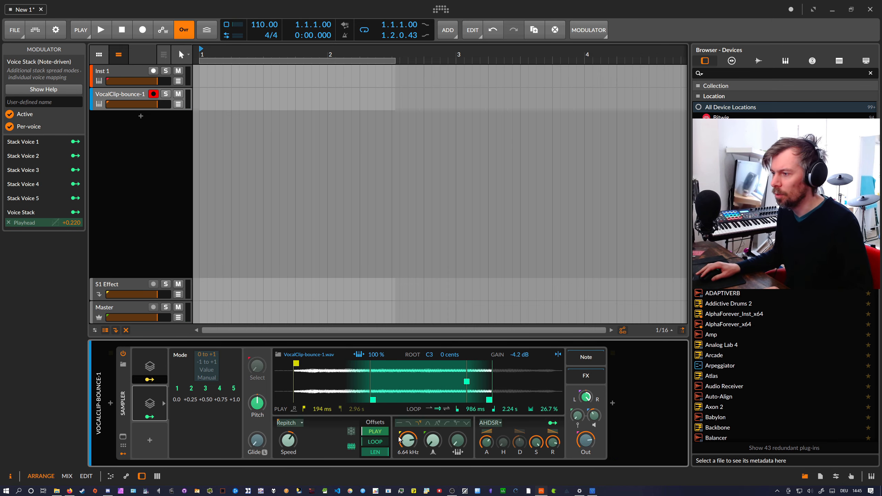
left_click_drag(408, 441, 408, 430)
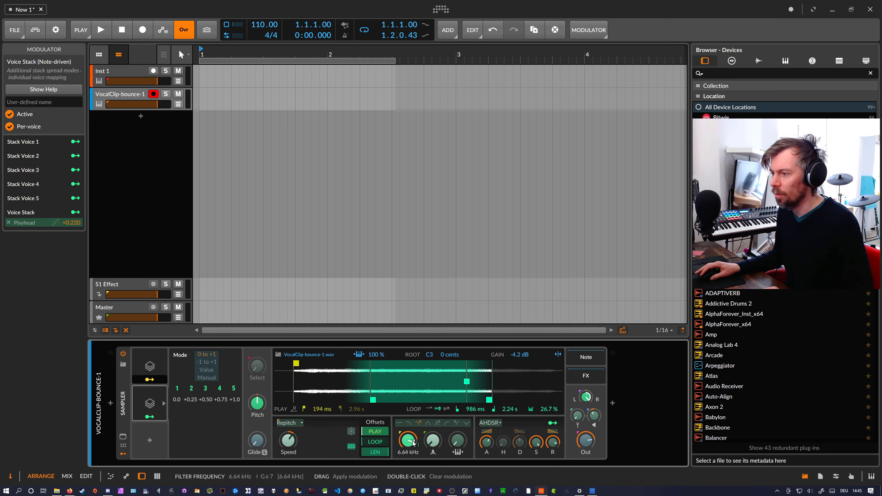
left_click(149, 379)
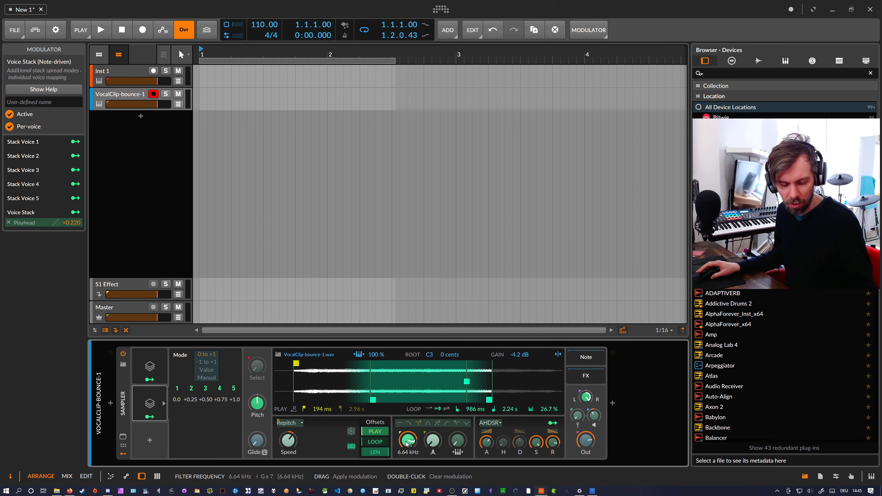
left_click_drag(407, 444, 407, 438)
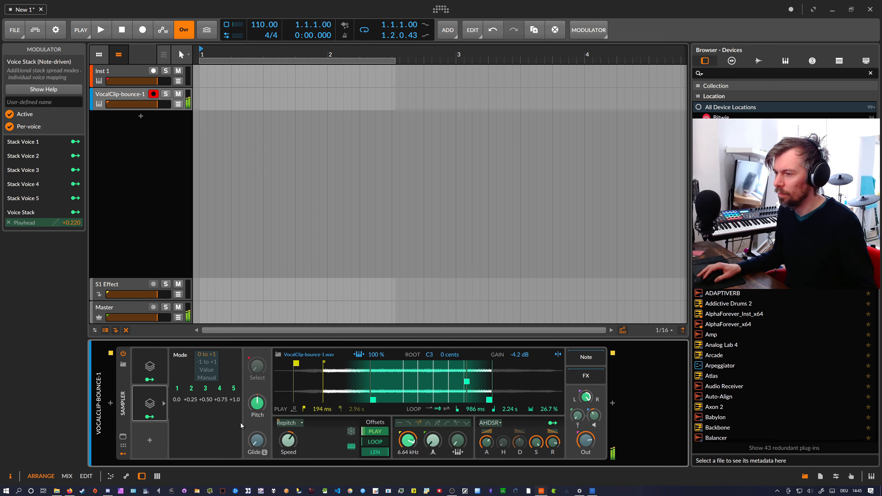
left_click_drag(257, 403, 258, 399)
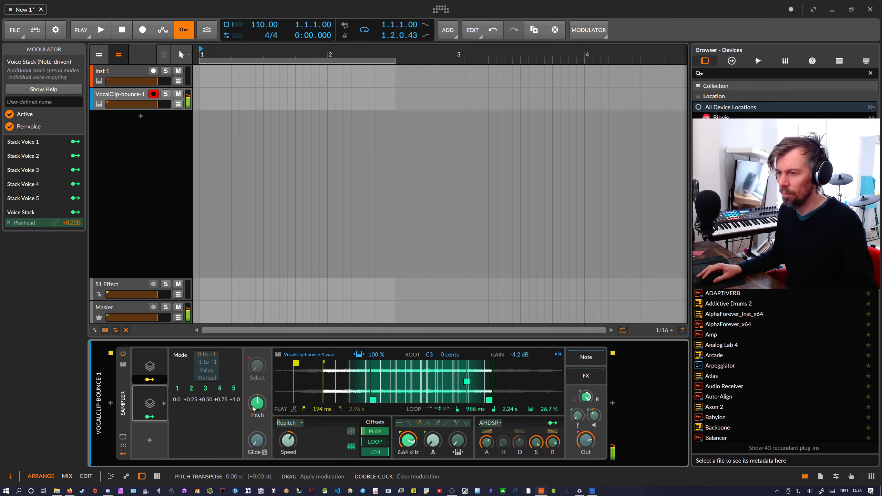
Add a third Voice Stack modulator to the Sampler and set it to Manual mode.
left_click(149, 440)
type("voice")
key("Down")
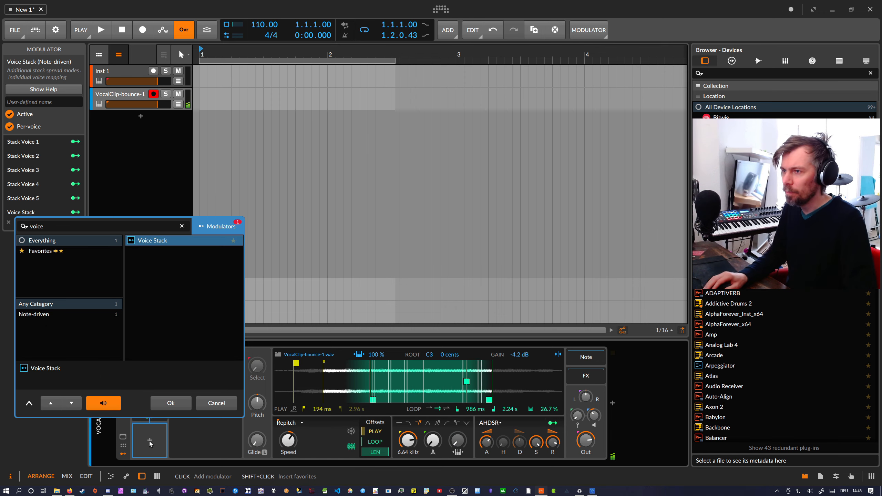
key("Return")
left_click(157, 380)
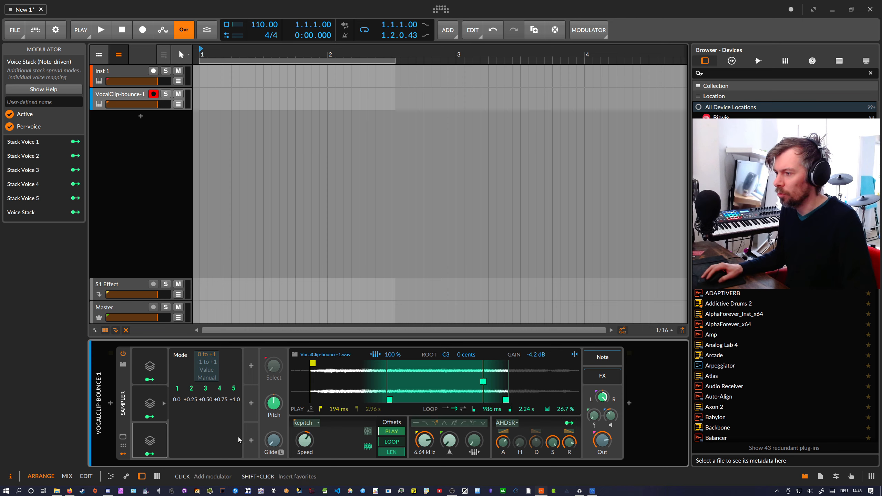
left_click(150, 380)
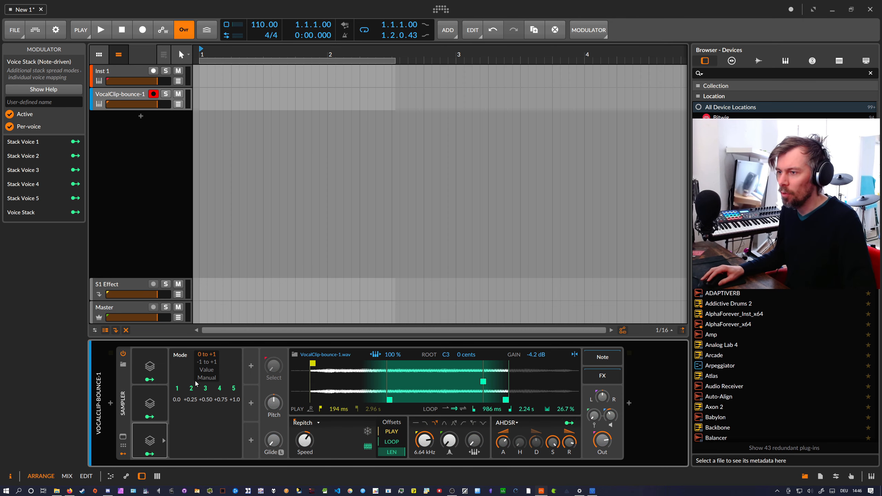
left_click(207, 378)
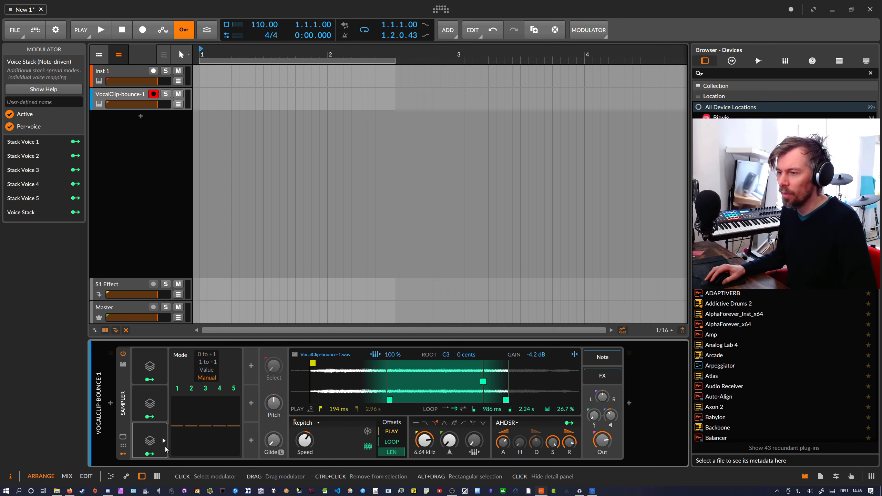
Modulate the Sampler's filter frequency by +25.00 with the third Voice Stack modulator.
left_click(150, 454)
left_click(425, 439)
left_click_drag(425, 440, 424, 417)
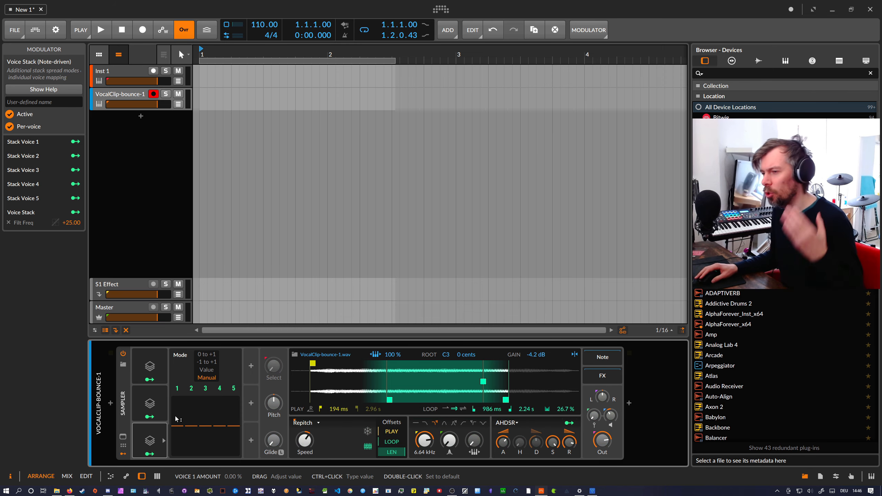
Set the manual Voice Stack amounts to about 50 % for voices 1 and 5, 86.7 % for voice 3 and -40 % for voices 2 and 4.
left_click_drag(177, 419, 177, 414)
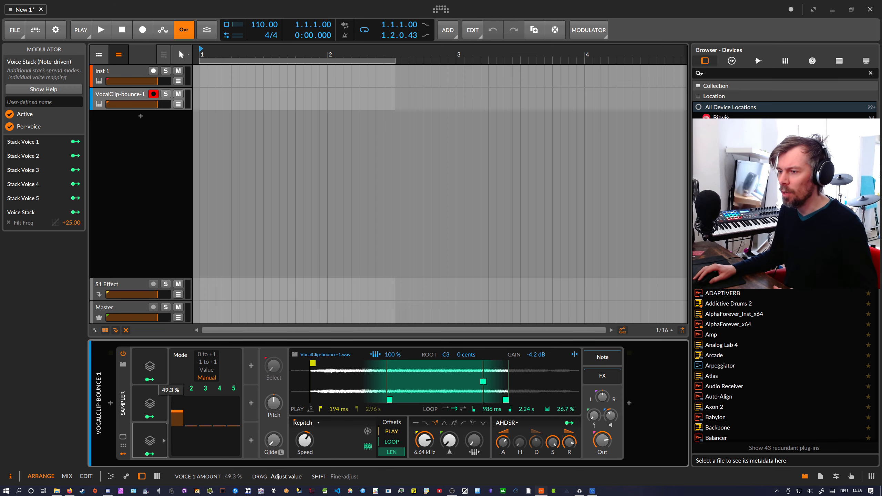
left_click_drag(234, 420, 234, 413)
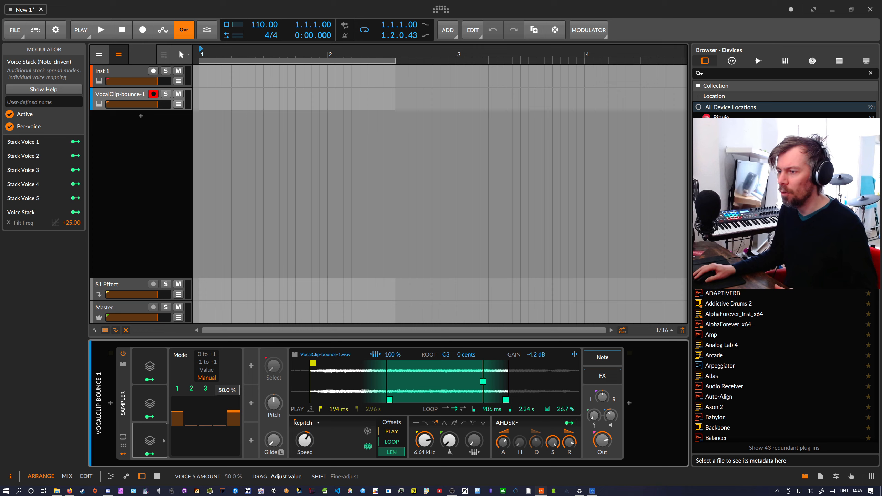
left_click_drag(177, 413, 177, 411)
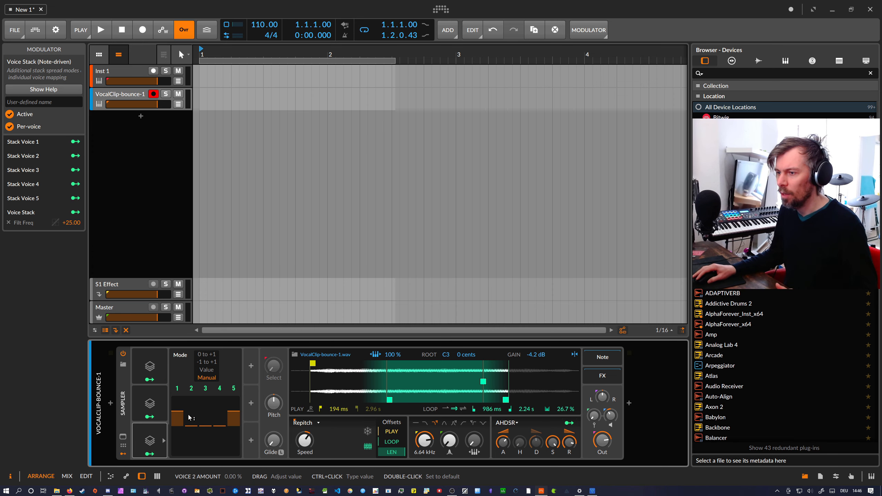
left_click_drag(206, 426, 206, 418)
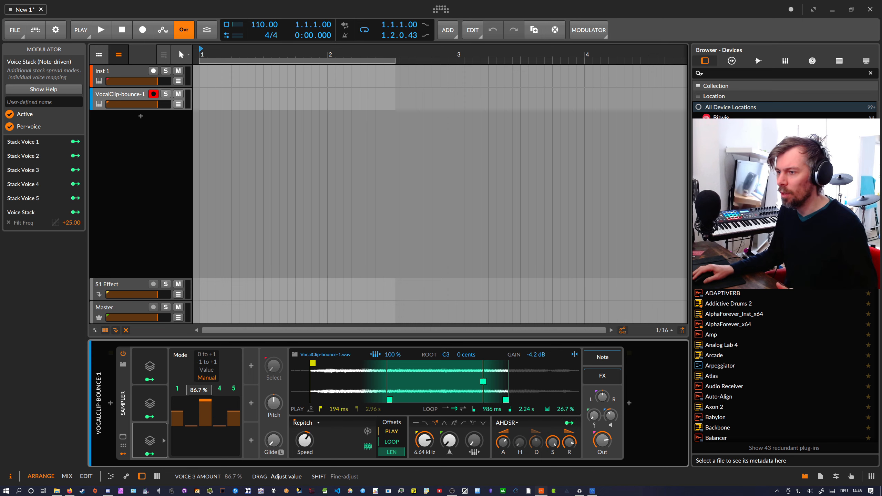
left_click_drag(191, 425, 220, 437)
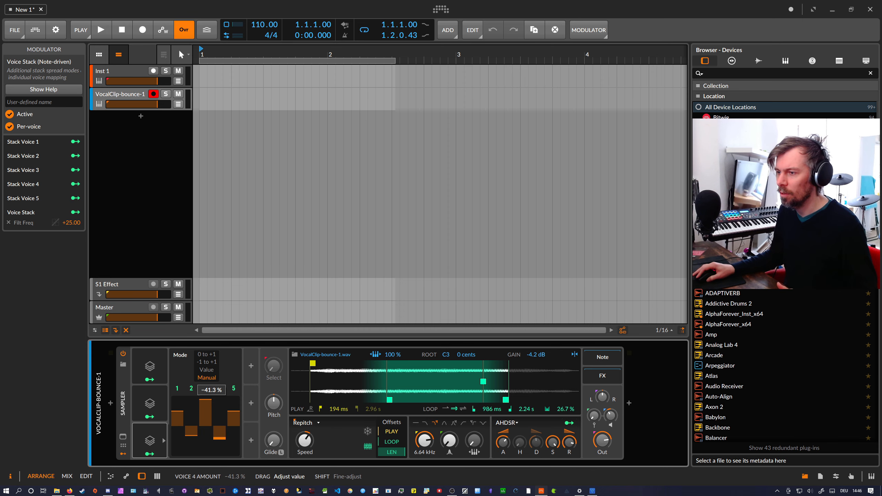
left_click_drag(220, 438, 191, 436)
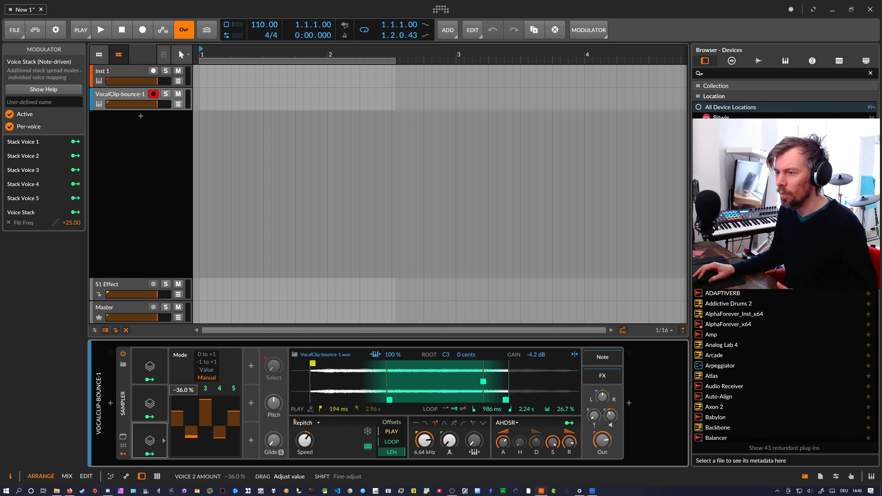
left_click_drag(191, 436, 192, 437)
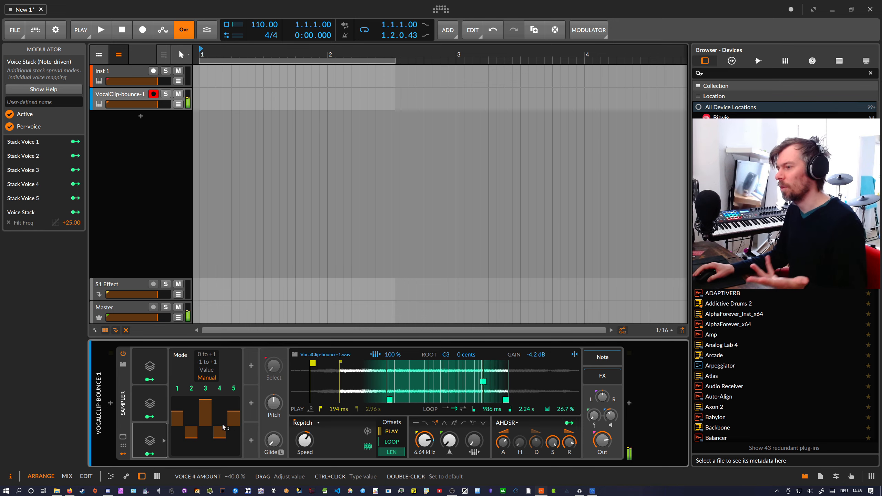
Switch the Sampler's playback mode to Cycles and set Formant to -12 st.
left_click(316, 423)
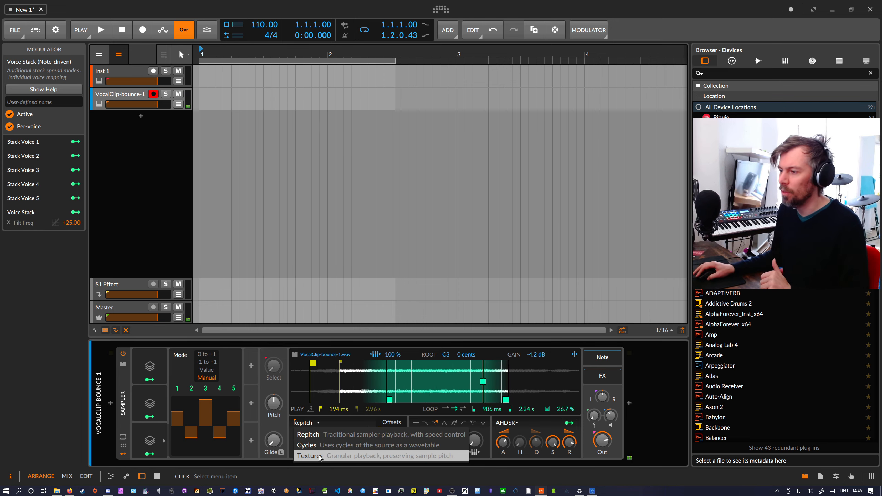
left_click(306, 445)
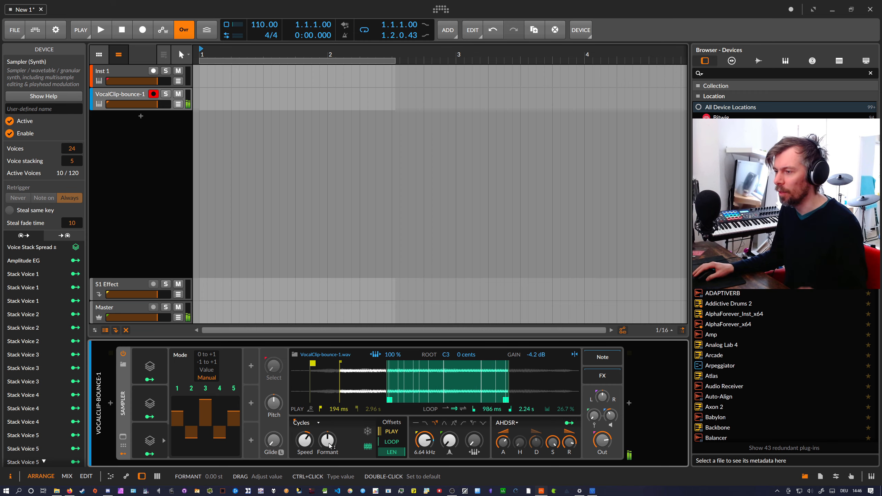
left_click_drag(330, 446, 329, 427)
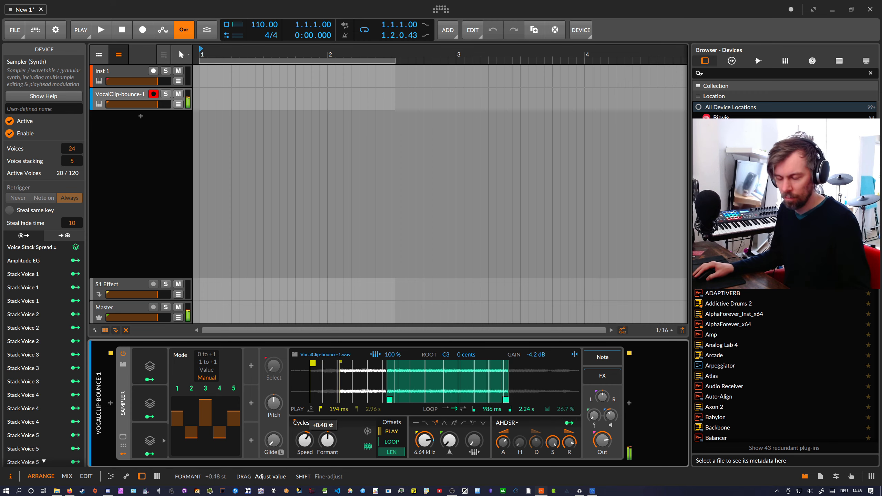
left_click_drag(327, 440, 328, 445)
left_click(332, 438, "ctrl")
type("-1 st")
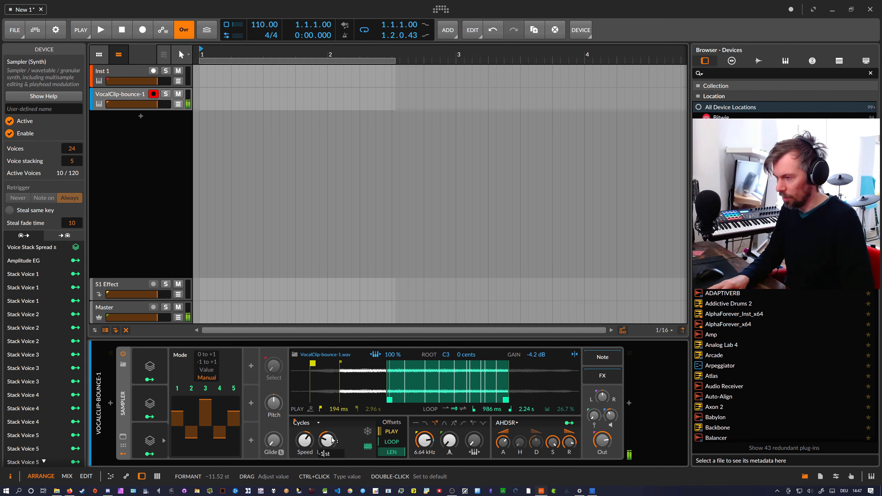
type("2")
key("Return")
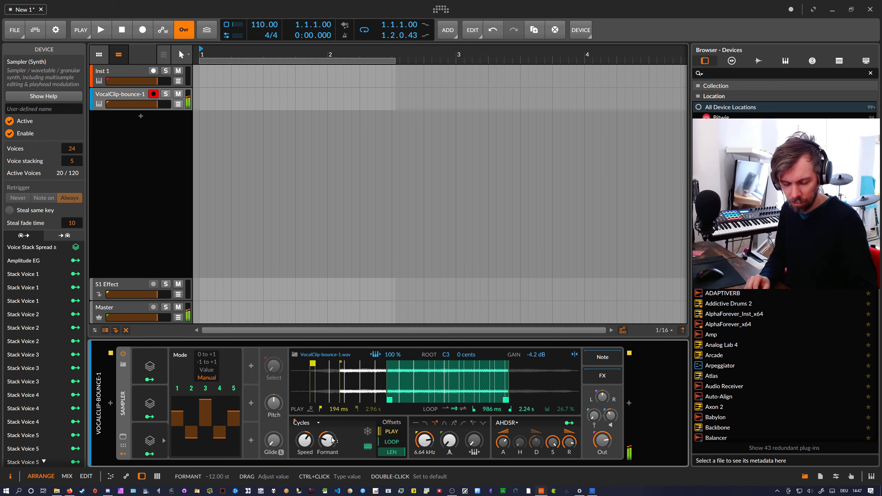
Switch the Sampler's playback mode to Textures and adjust the Grain and Motion amounts.
left_click(318, 423)
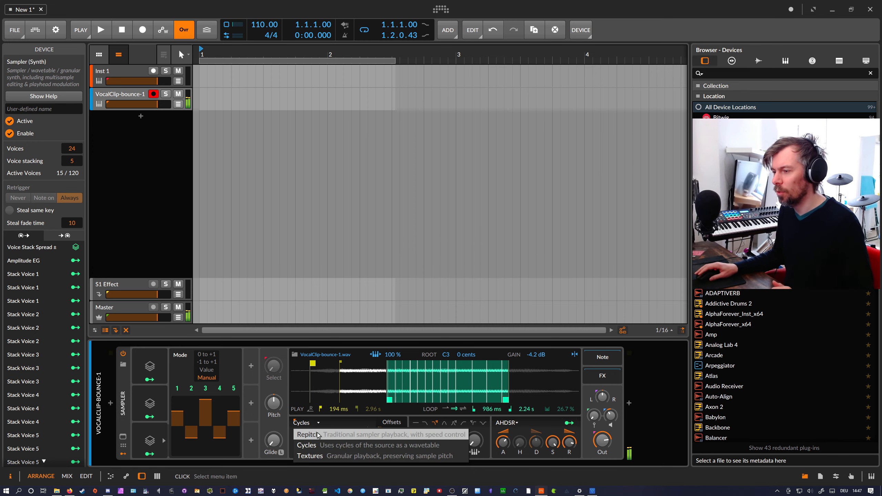
left_click(310, 456)
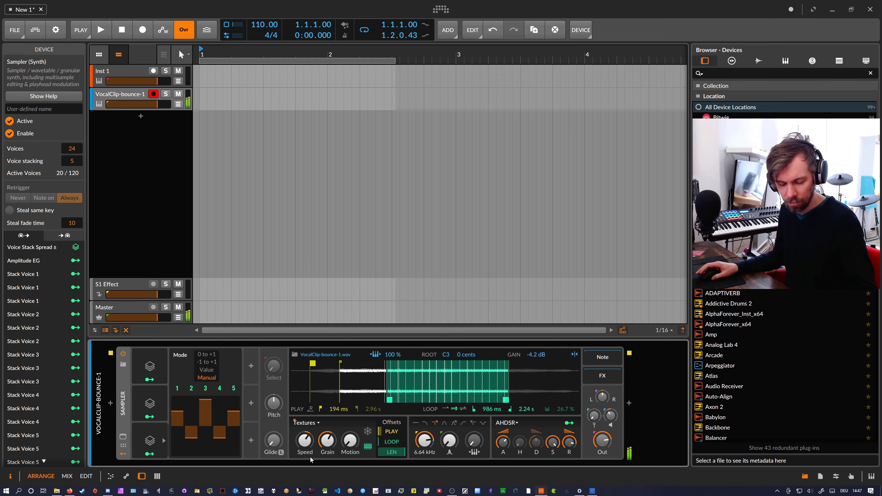
left_click_drag(329, 445, 350, 426)
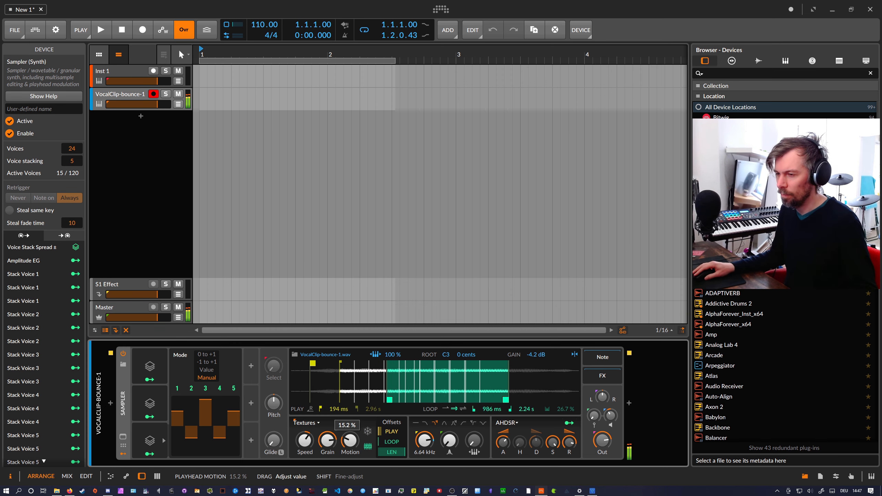
left_click_drag(350, 440, 349, 448)
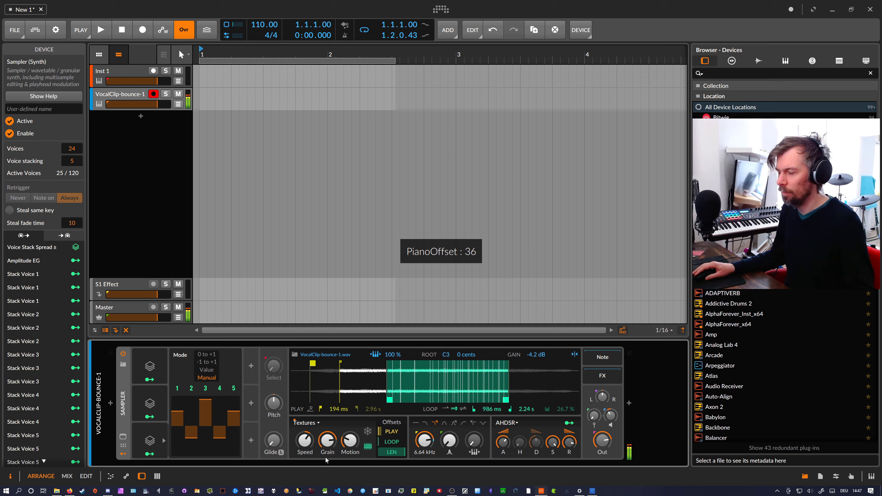
Insert a Reverb device after the Sampler in the device chain.
left_click(629, 403)
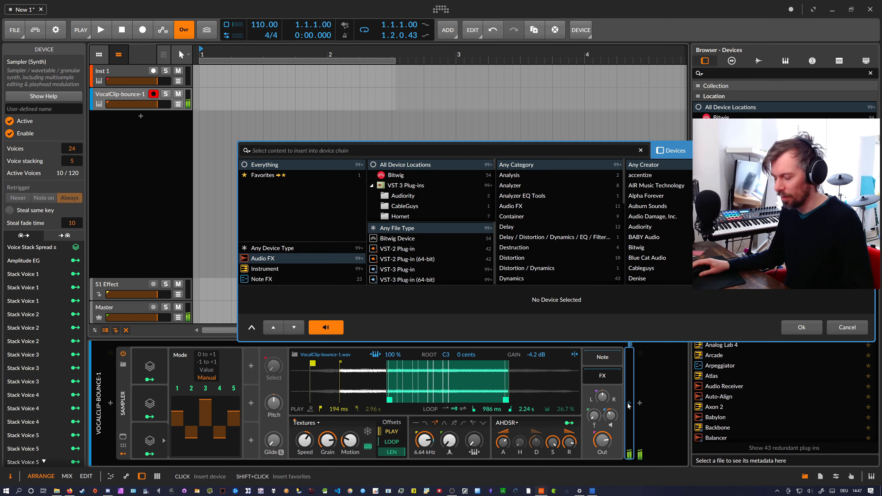
type("rever")
key("Return")
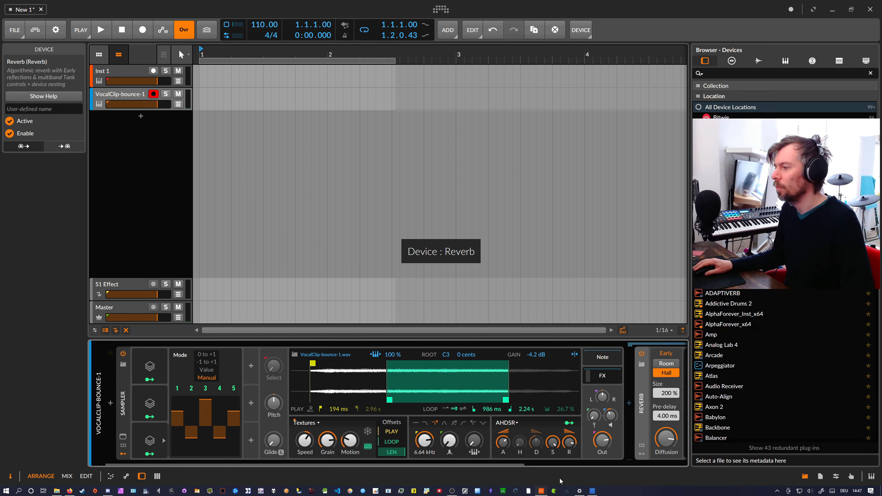
Insert a Delay-2 device after the Reverb in the Sampler's FX chain.
left_click(657, 404)
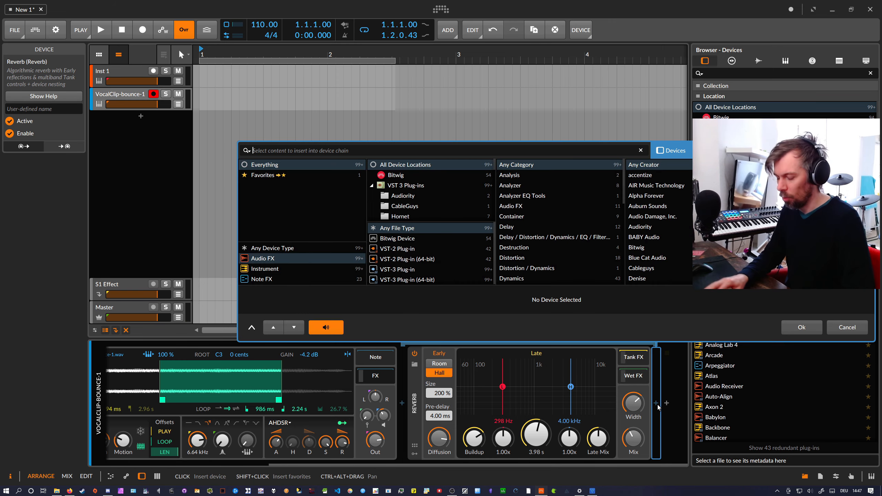
type("delay")
key("Return")
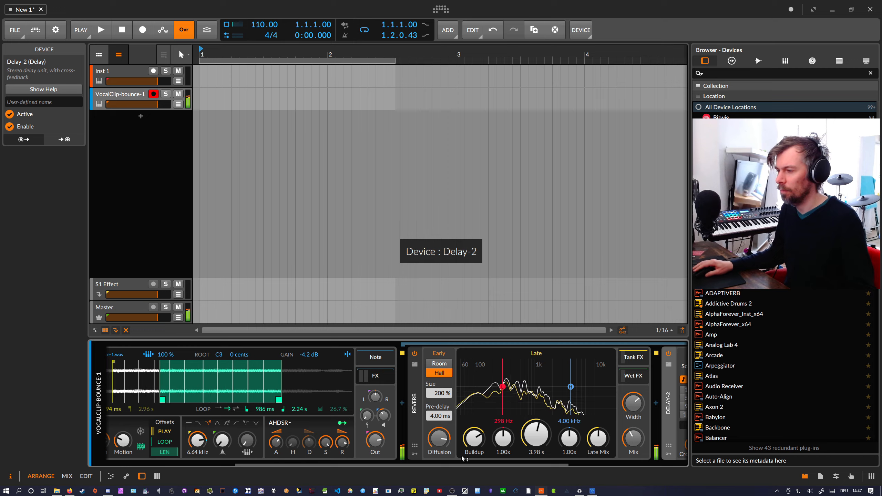
Set the Reverb's late decay time to 7.94 s and adjust the Reverb's Mix amount.
left_click_drag(462, 465, 591, 463)
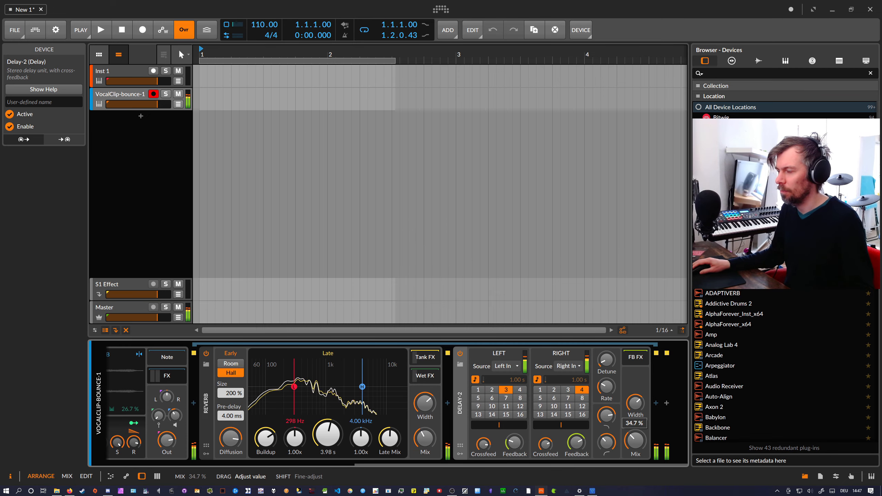
left_click_drag(328, 436, 327, 417)
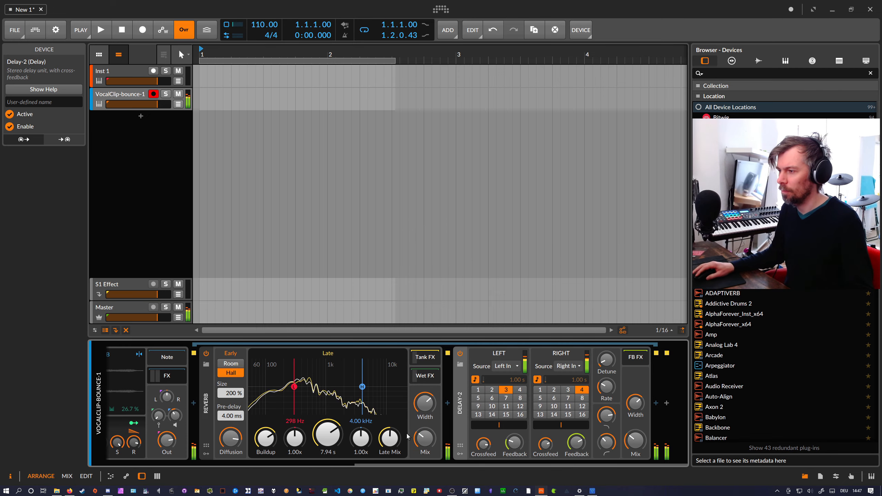
left_click_drag(424, 438, 425, 452)
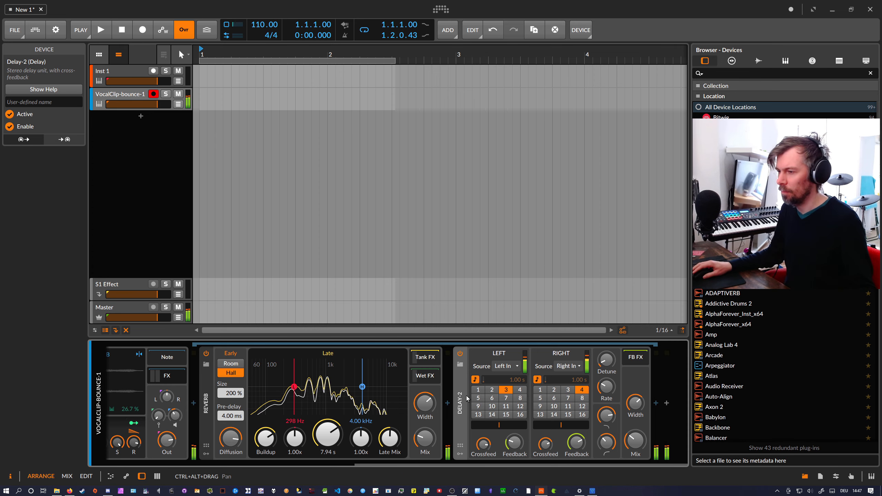
left_click_drag(608, 416, 635, 440)
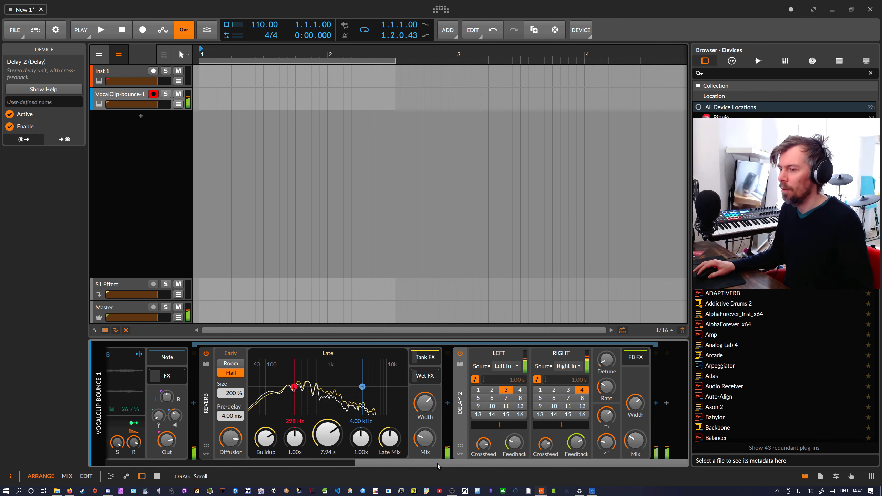
Hide the Voice Stack modulator's details and detect the sample's root key from the frequency of the loop region.
left_click_drag(437, 464, 188, 455)
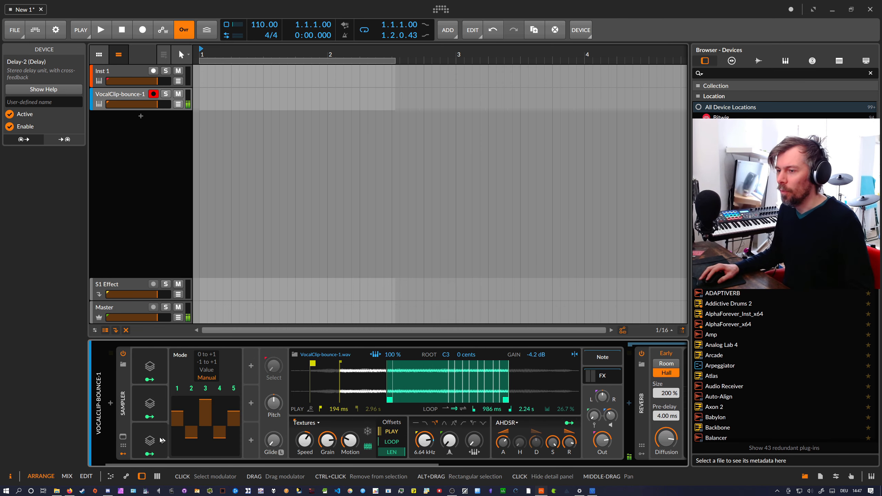
left_click(150, 405)
left_click(153, 405)
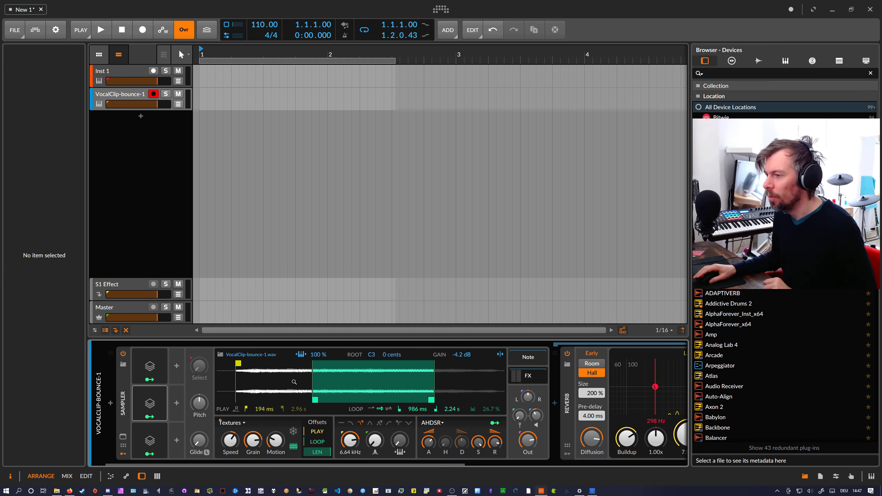
right_click(336, 377)
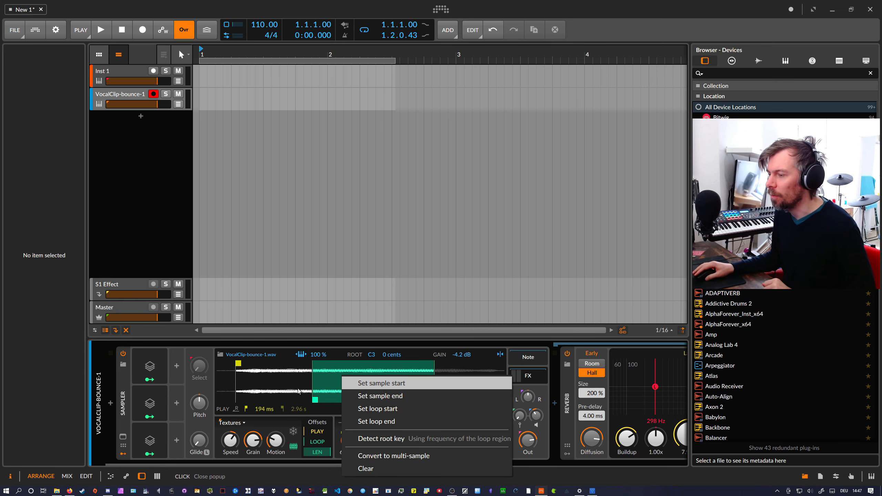
left_click(383, 442)
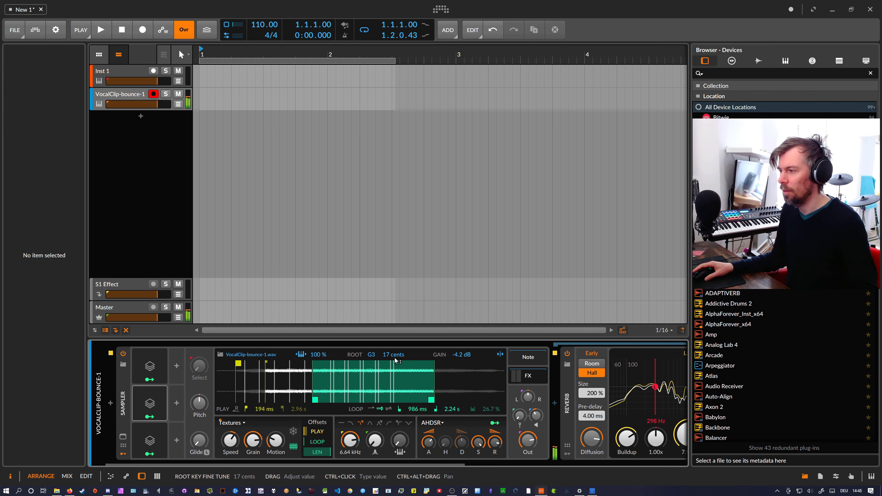
Collapse the Sampler's FX chain and wrap the Sampler in an Instrument Layer container.
left_click(534, 377)
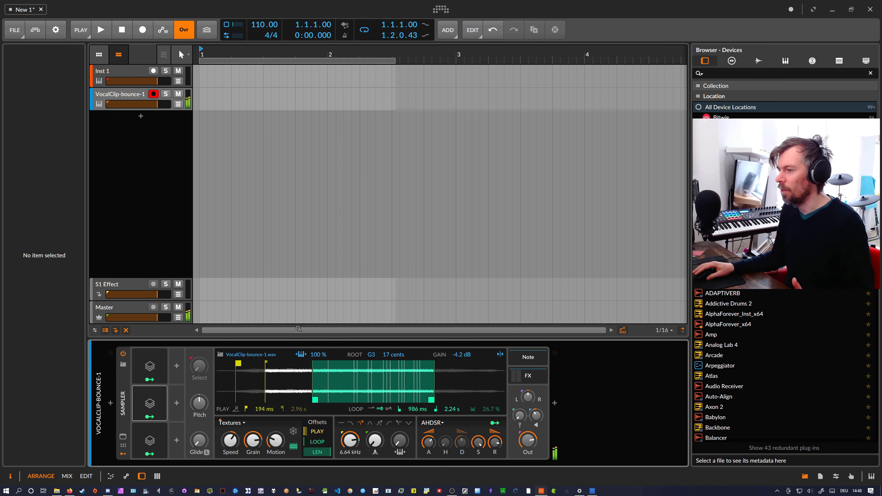
left_click(123, 391)
key("ctrl+g")
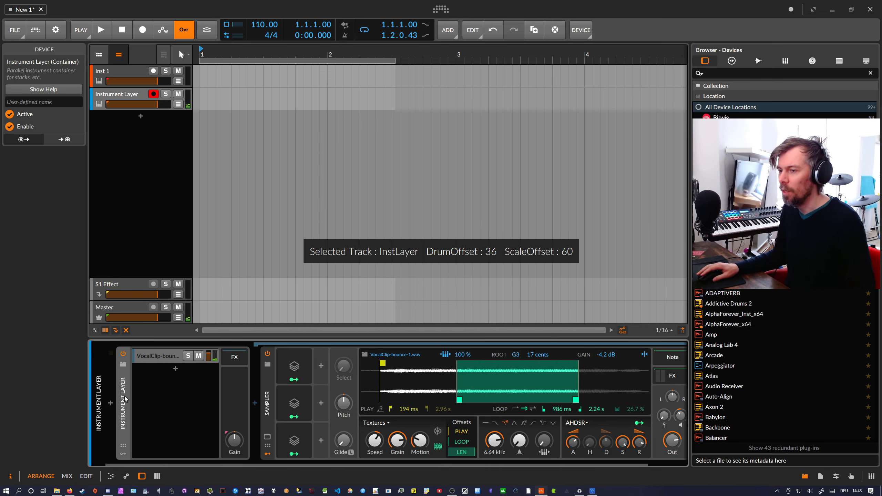
Add a second layer containing a Polysynth to the Instrument Layer.
left_click(176, 369)
type("poly")
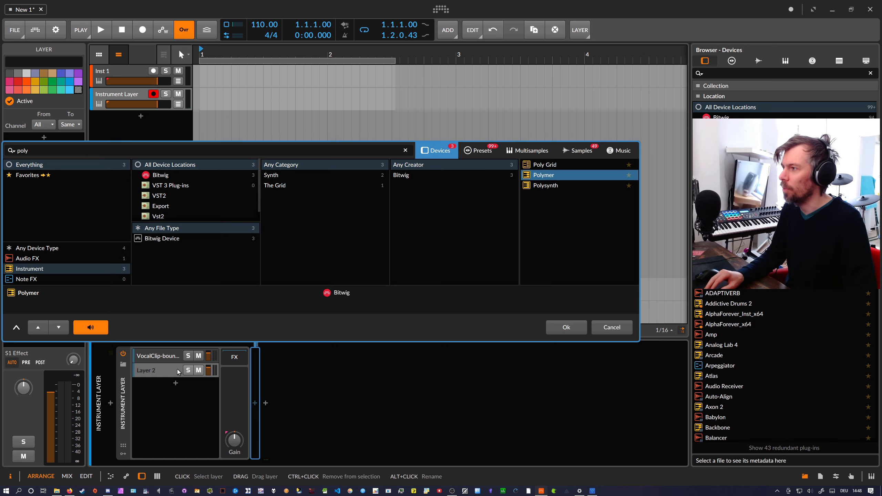
key("Down")
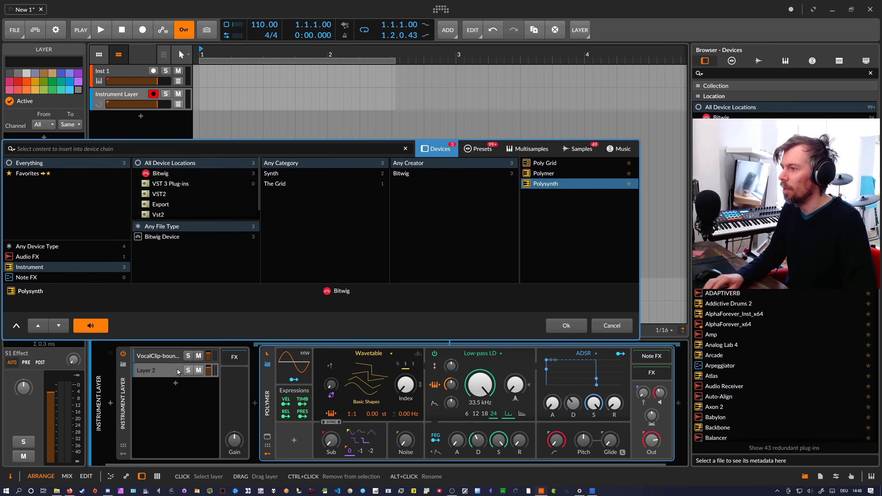
key("Return")
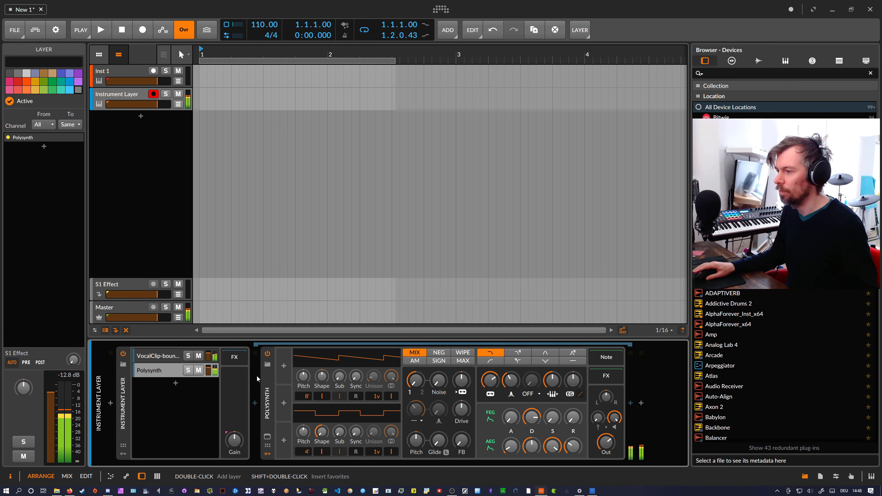
Set the Polysynth's first oscillator to 12 unison voices, a wider unison detune and 4' octave, and lower the filter cutoff.
left_click_drag(490, 380, 490, 381)
left_click_drag(371, 396, 371, 377)
left_click_drag(372, 380, 372, 374)
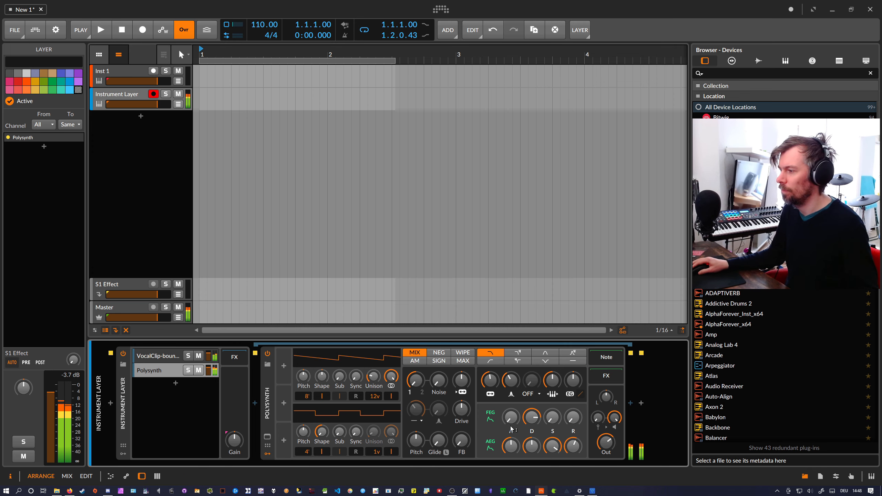
left_click_drag(305, 397, 305, 389)
left_click_drag(490, 380, 490, 377)
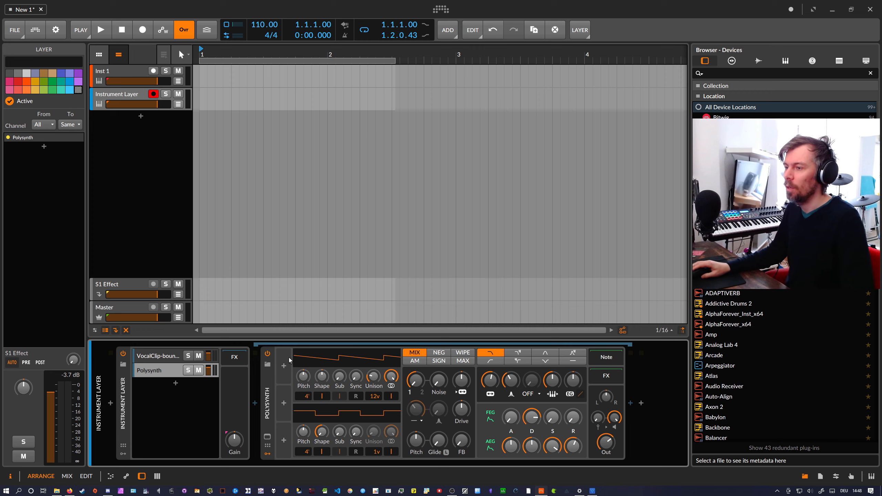
Show the Sampler in the vocal clip layer of the Instrument Layer.
left_click(163, 355)
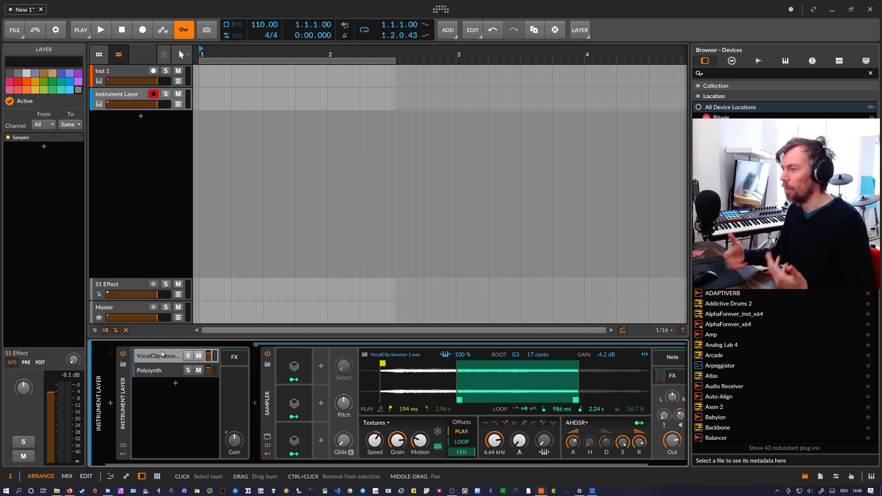
left_click(271, 392)
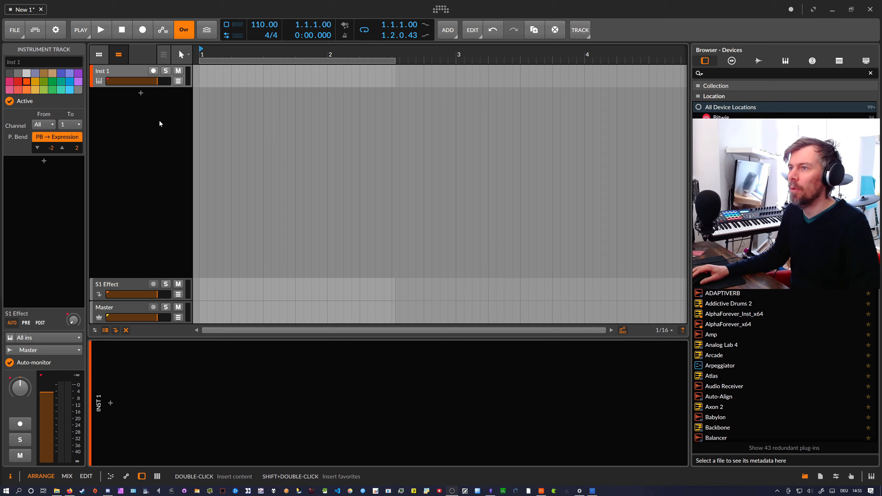
Insert a Poly Grid device on the Inst 1 track.
left_click(110, 404)
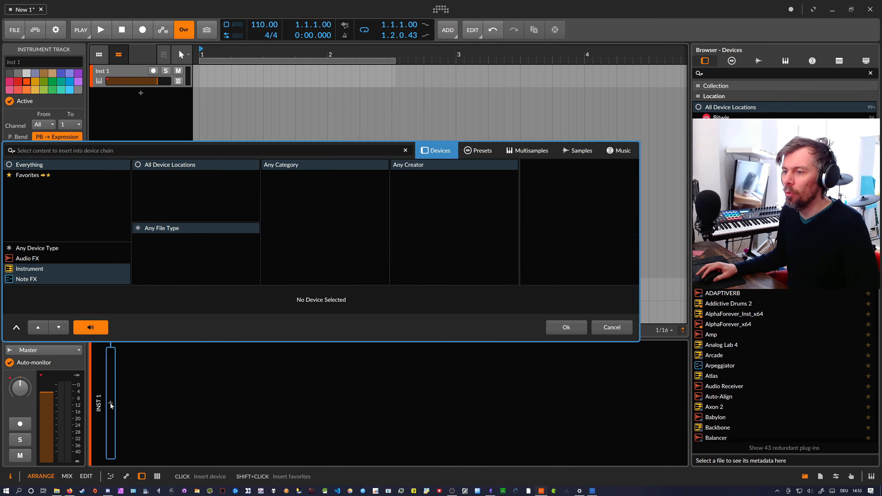
type("poly")
key("Down")
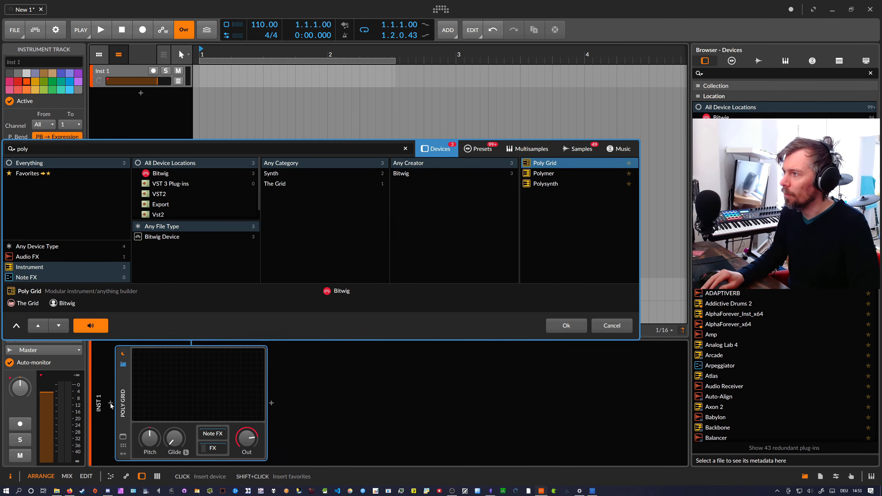
key("Return")
Add an audio track below the Poly Grid track and insert a Gate device on it.
right_click(139, 118)
left_click(164, 138)
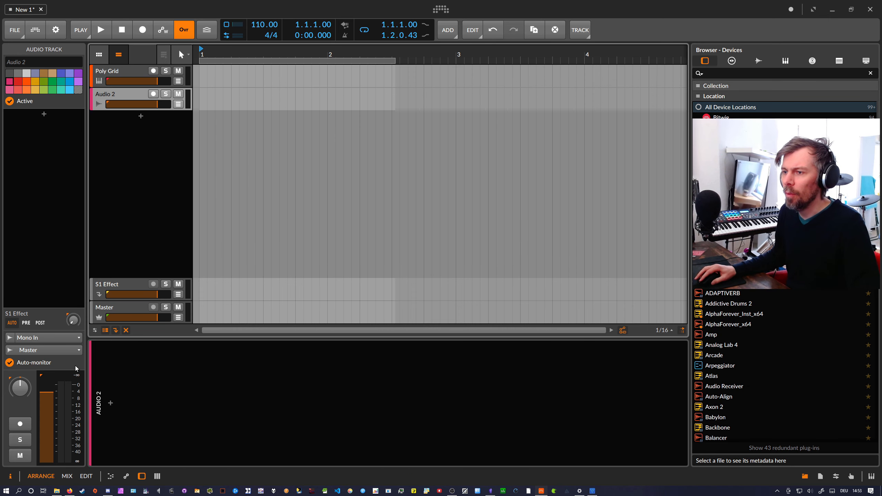
left_click(110, 403)
type("gate")
key("Down")
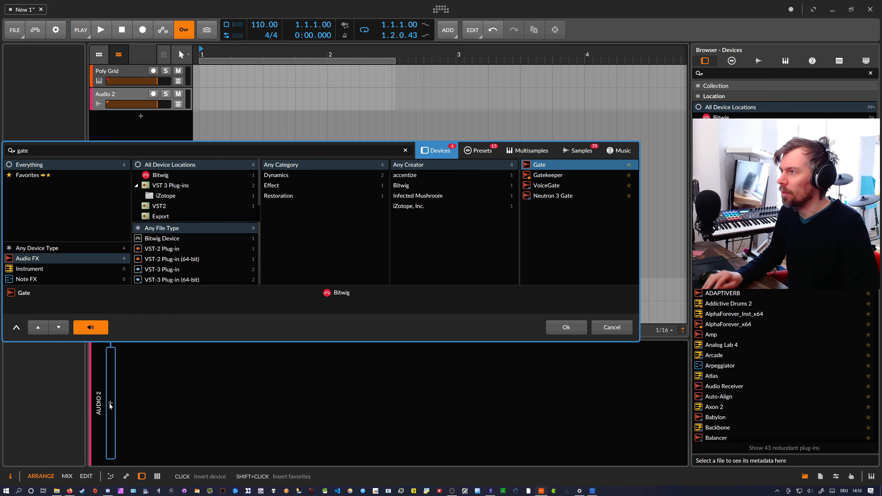
key("Return")
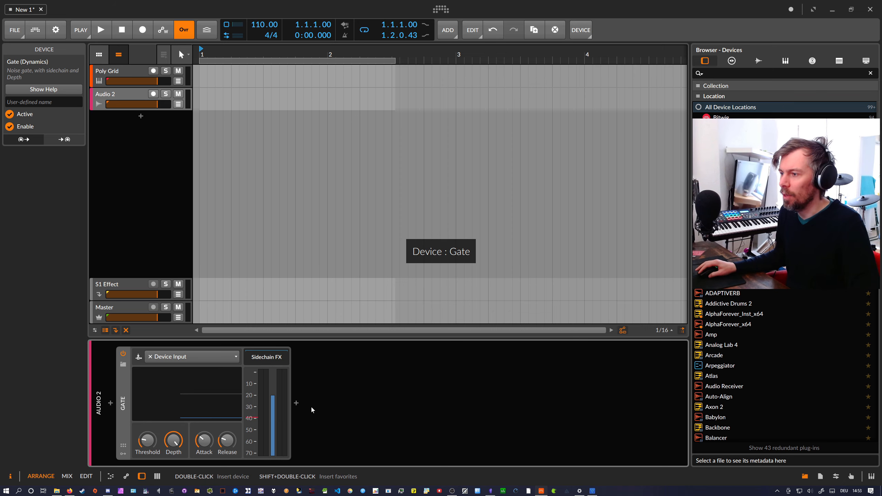
Insert a Tool device after the Gate and set its Volume to -Inf dB.
left_click(297, 404)
type("tool")
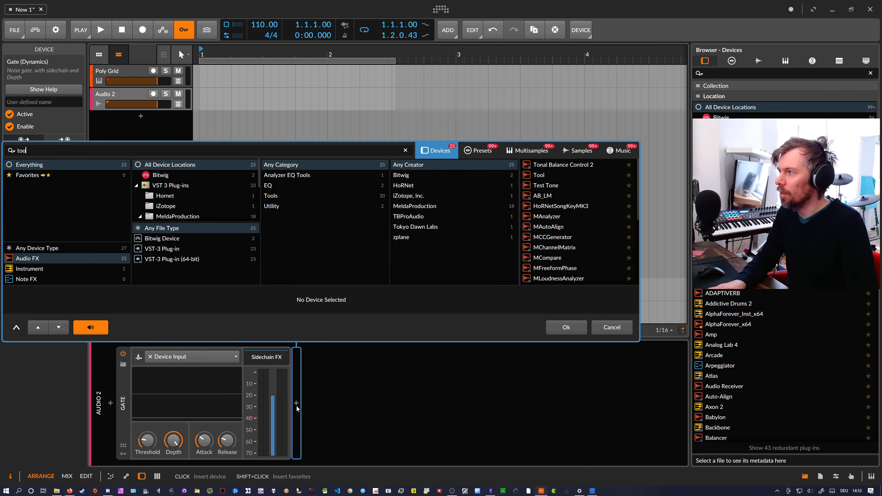
key("Down")
key("Return")
left_click_drag(336, 387, 335, 435)
Arm the Audio 2 track for recording and rename it Vocals.
left_click(103, 95)
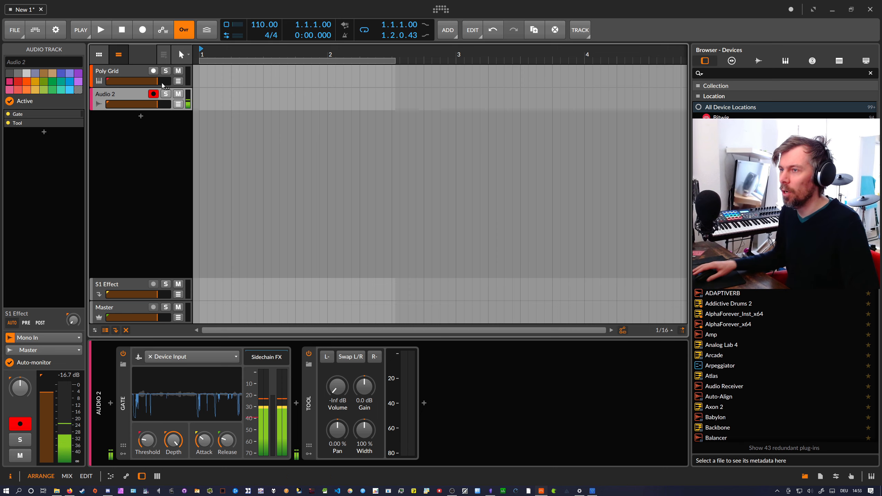
left_click(112, 96, "alt")
type("Vocals")
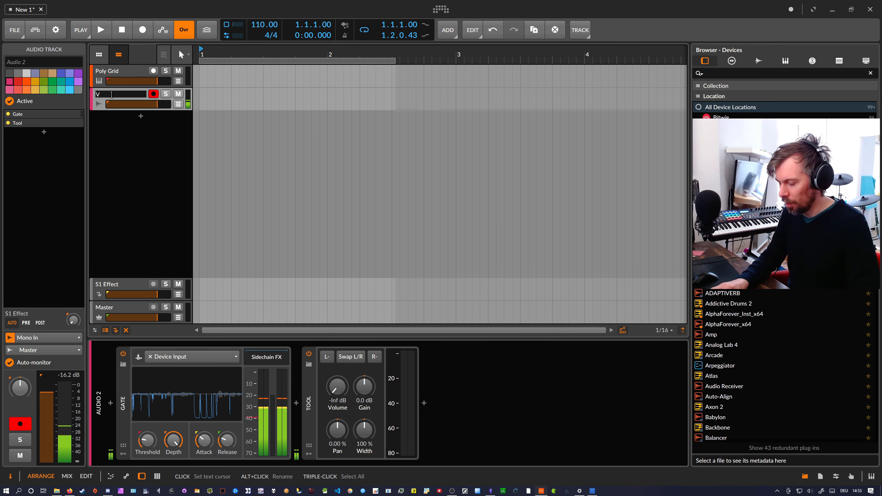
key("Return")
Open the Poly Grid patch for editing and place an Audio Sidechain module in it.
left_click(135, 73)
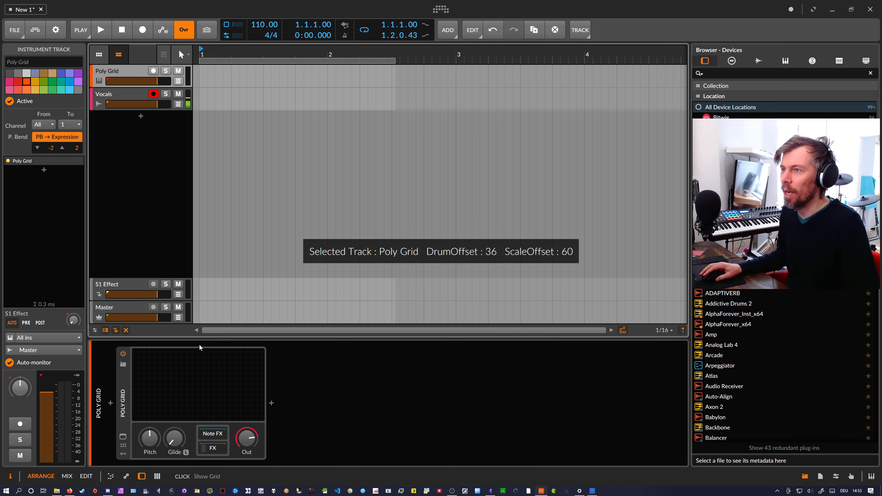
left_click(187, 382)
left_click(173, 52)
type("s")
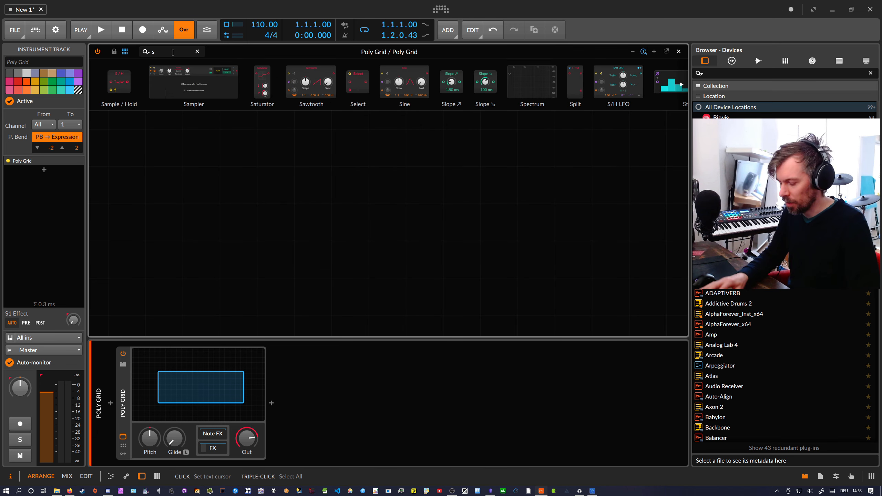
type("iedde")
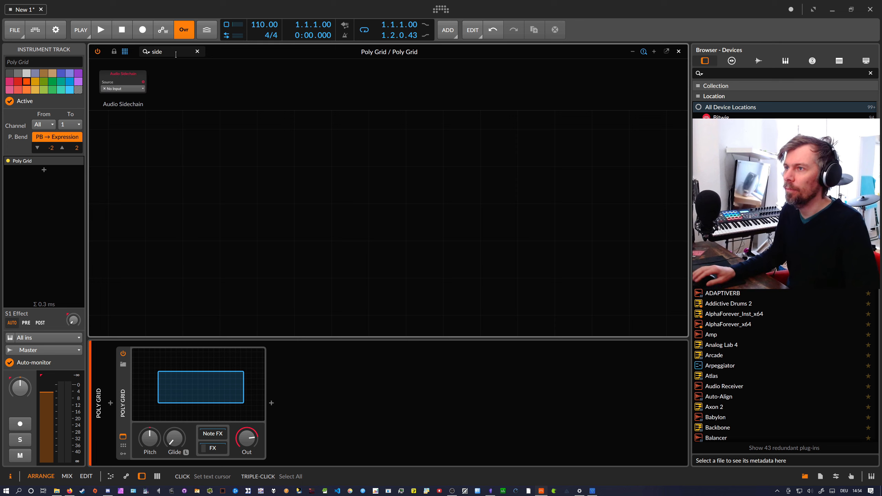
left_click_drag(228, 159, 234, 171)
Set the Audio Sidechain source to the Vocals track's Gate Out and close the grid editor.
left_click(254, 197)
mouse_move(262, 232)
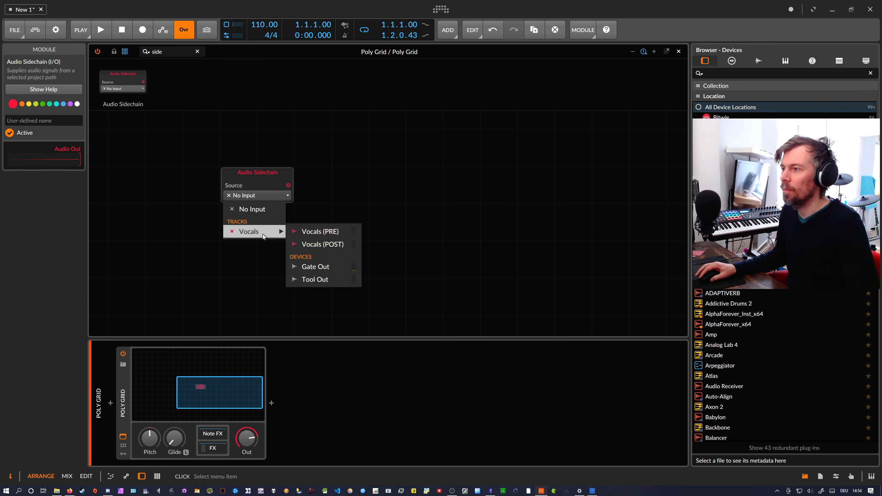
left_click(314, 272)
left_click(678, 51)
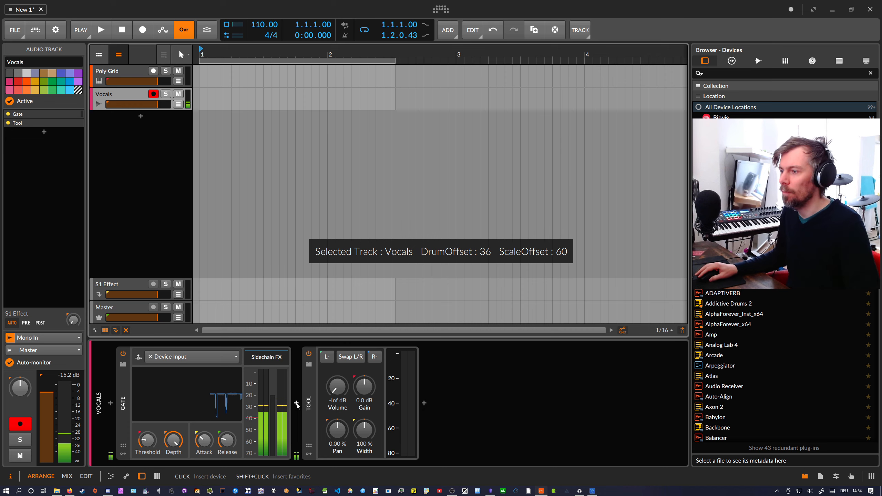
Insert a Peak Limiter between the Gate and Tool on the Vocals track and raise its Input gain.
left_click(296, 403)
type("peak")
key("Return")
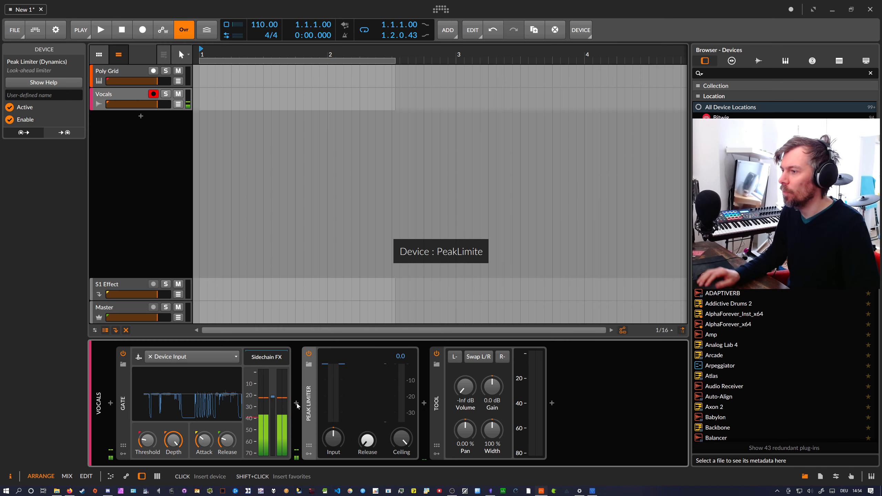
left_click_drag(334, 438, 334, 427)
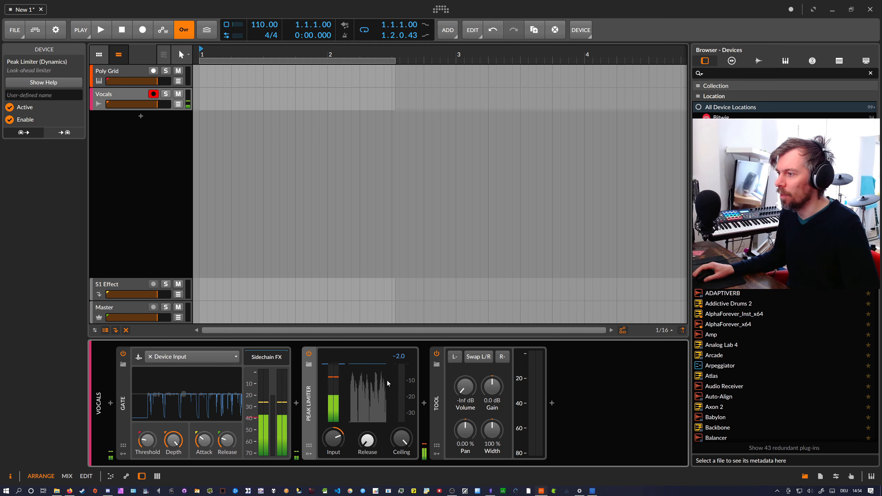
Reopen the Poly Grid patch, set the Audio Sidechain source to the Vocals track's Peak Limiter Out, and shift the module left.
left_click(132, 75)
left_click(260, 370)
left_click(377, 233)
mouse_move(382, 268)
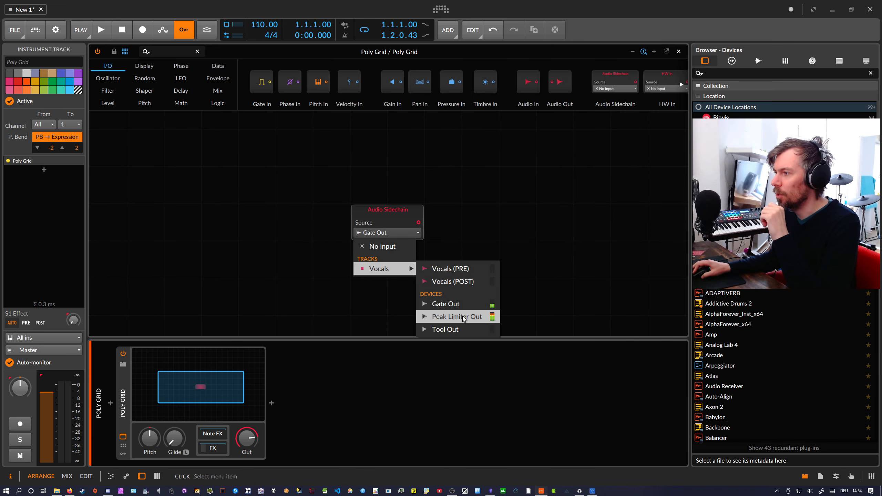
left_click(446, 317)
left_click_drag(404, 221, 255, 221)
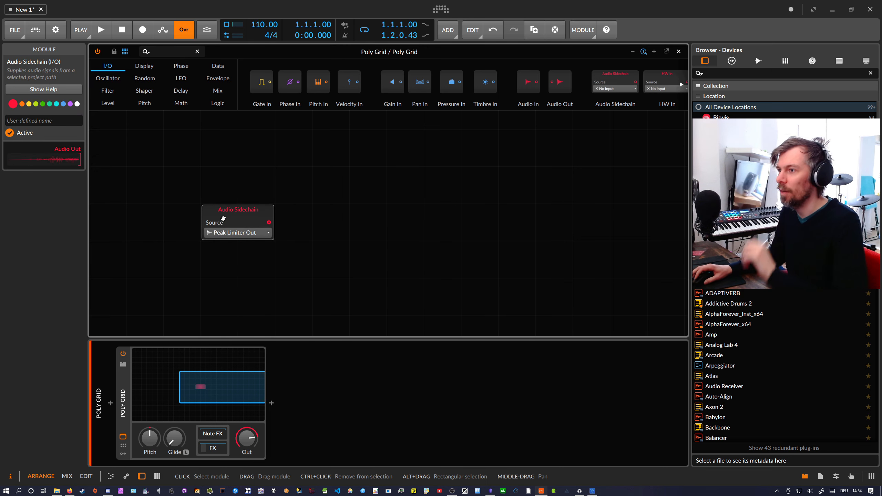
Add a Zero Crossings module with an upper frequency of 238 Hz and feed the Audio Sidechain output into it.
left_click(173, 49)
type("zer")
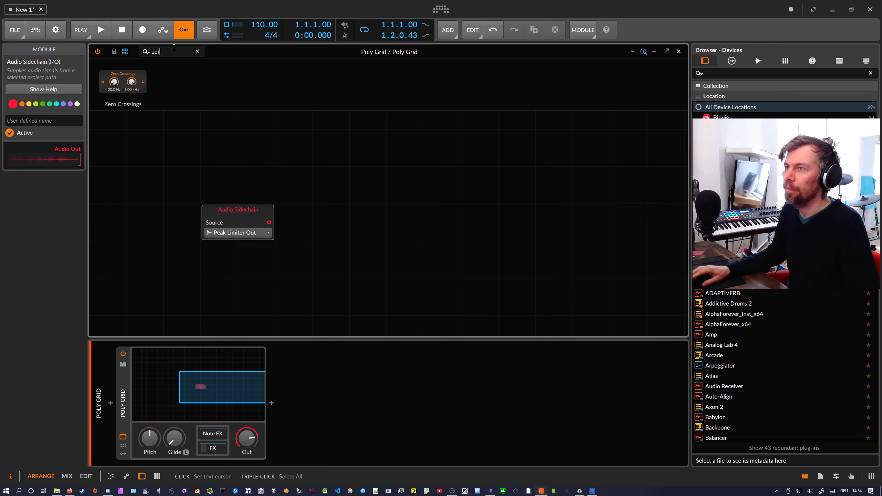
left_click_drag(122, 82, 400, 223)
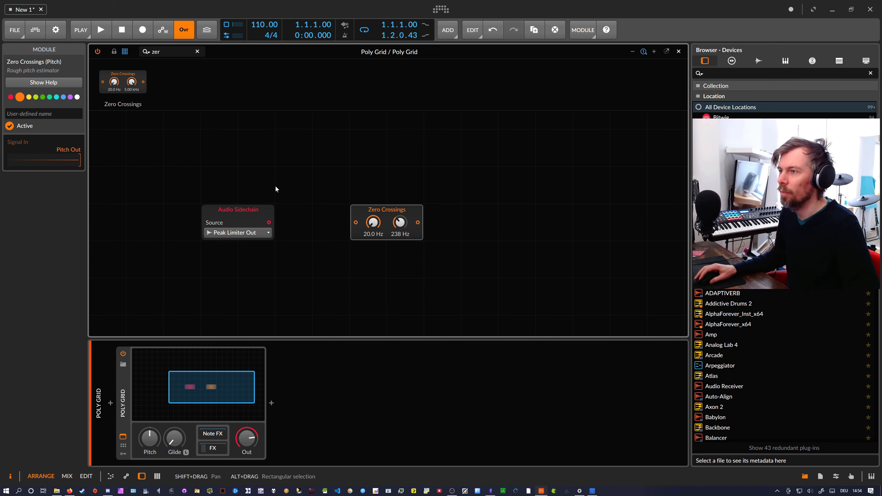
left_click_drag(269, 222, 356, 222)
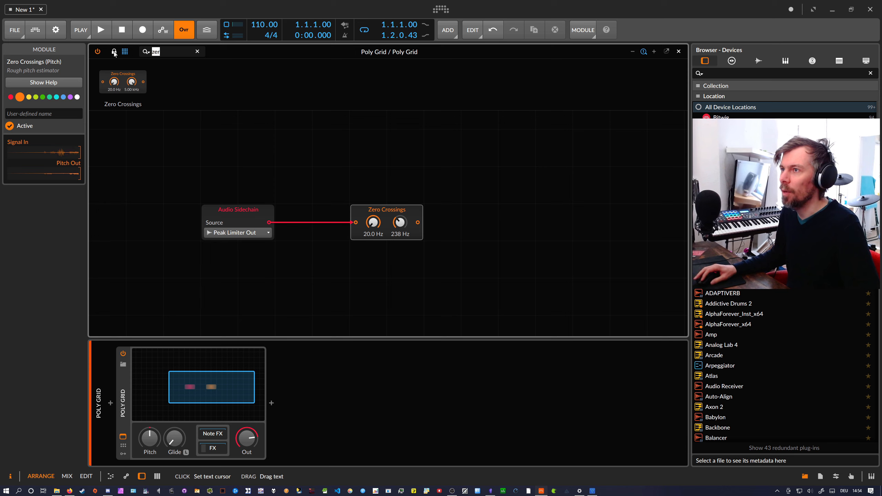
Insert a Low-pass LD filter between the Audio Sidechain and Zero Crossings, with 262 Hz cutoff, 24 dB slope and minimum resonance.
type("filter")
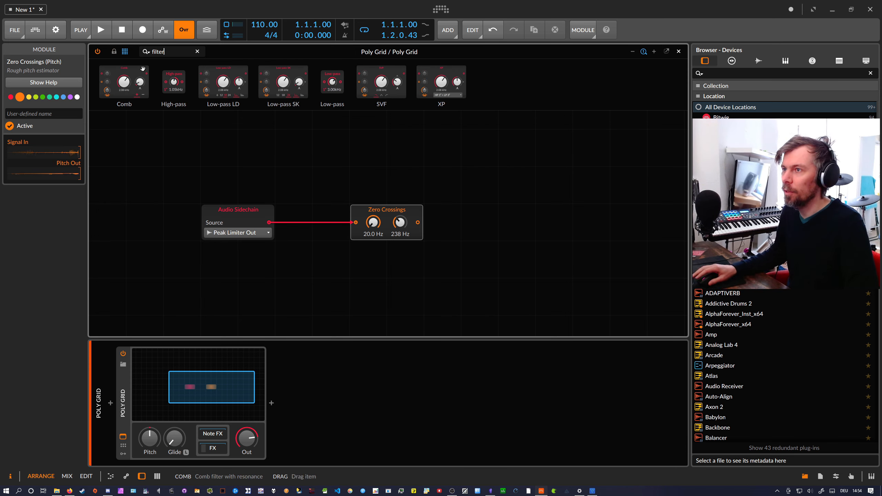
left_click_drag(223, 83, 335, 256)
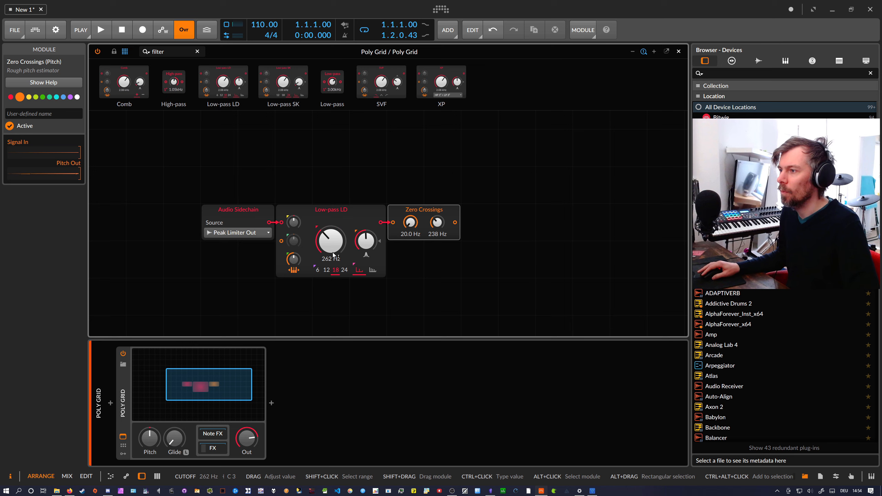
left_click(327, 271)
left_click(343, 271)
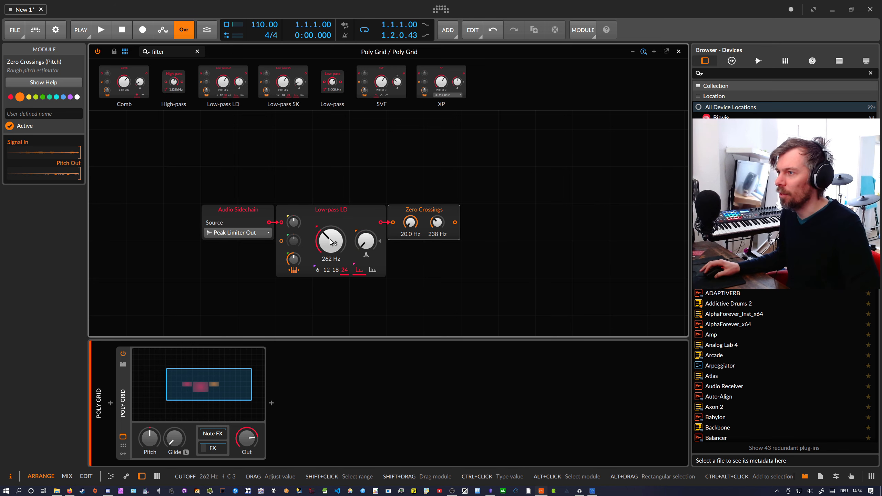
Shift the Audio Sidechain, Low-pass LD and Zero Crossings modules left and set the Zero Crossings upper frequency to 201 Hz.
left_click(367, 212)
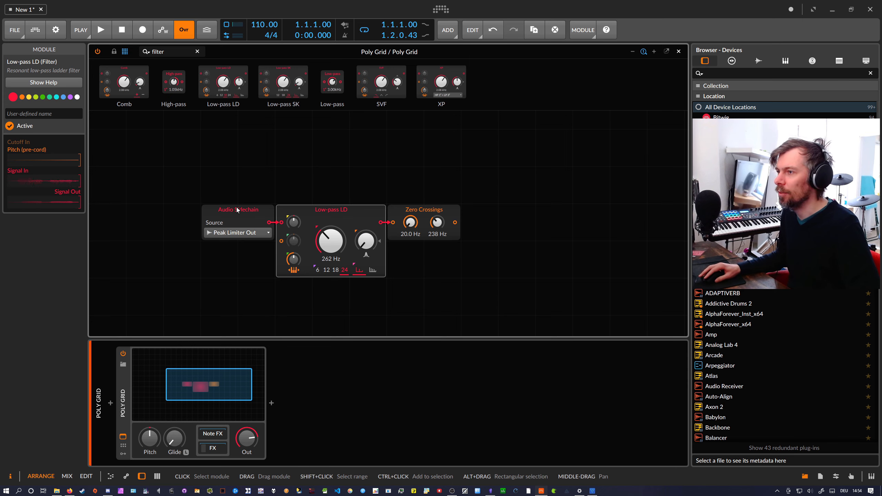
left_click_drag(240, 212, 202, 211)
left_click_drag(326, 212, 289, 212)
left_click(407, 209)
left_click_drag(408, 209, 400, 231)
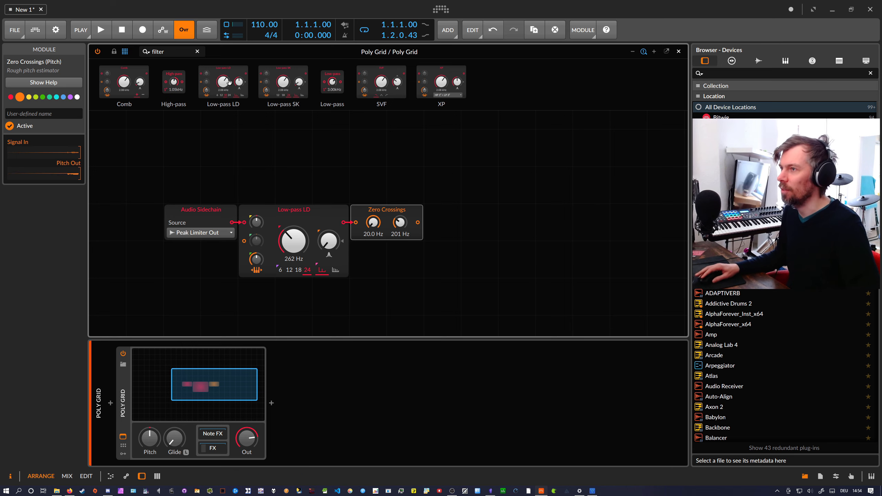
Add a Sine oscillator after Zero Crossings and connect the detected pitch to its pitch input.
left_click_drag(173, 52, 121, 54)
type("sine")
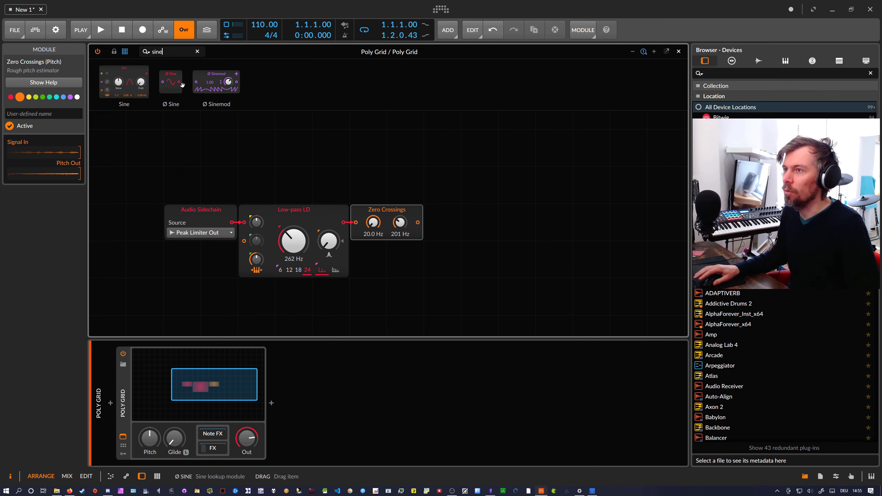
mouse_move(134, 84)
left_mouse_down()
mouse_move(476, 203)
mouse_move(471, 238)
left_mouse_up()
mouse_move(418, 222)
left_mouse_down()
mouse_move(431, 233)
mouse_move(431, 260)
left_mouse_up()
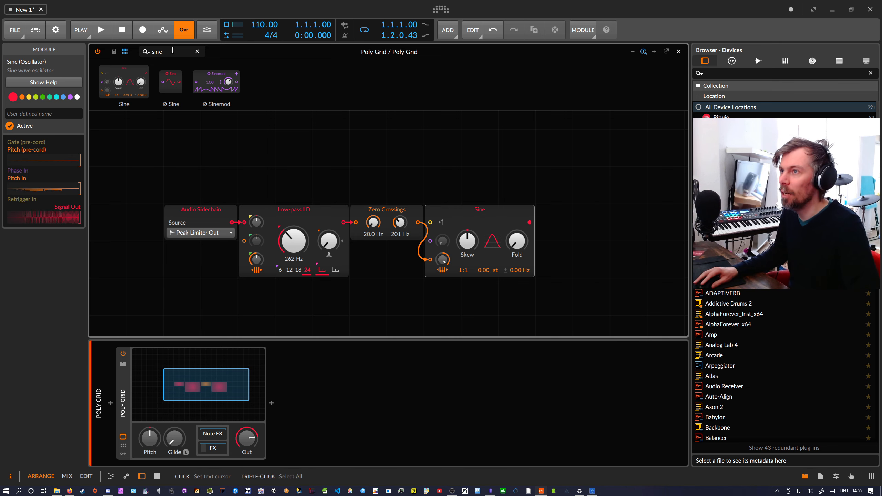
Place an ADSR after the Sine oscillator and an Audio Out module behind it to complete the signal chain.
type("ads")
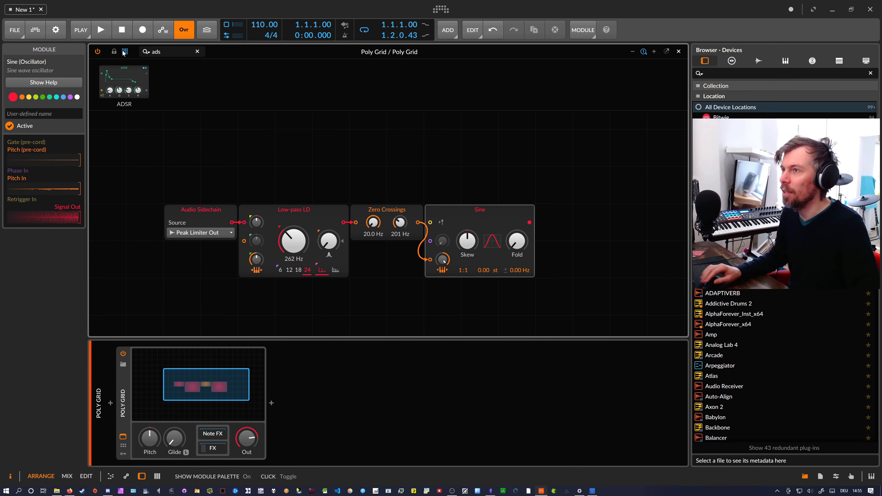
left_click_drag(124, 82, 541, 227)
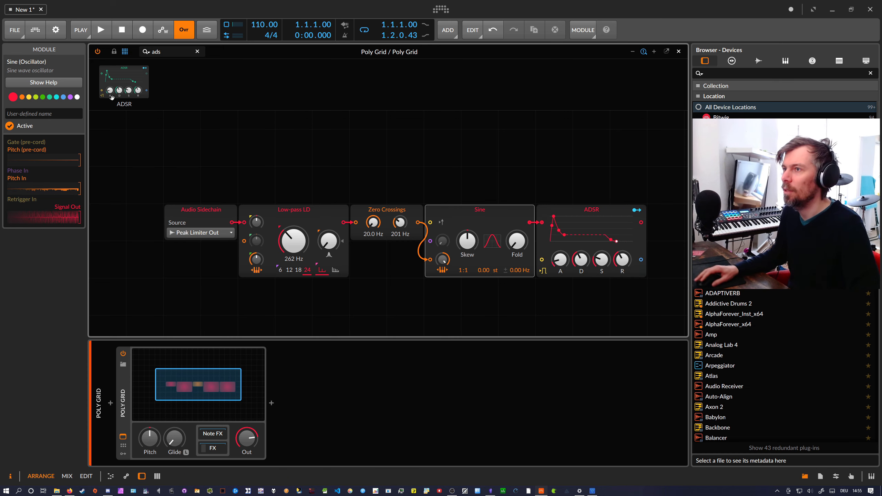
type("out")
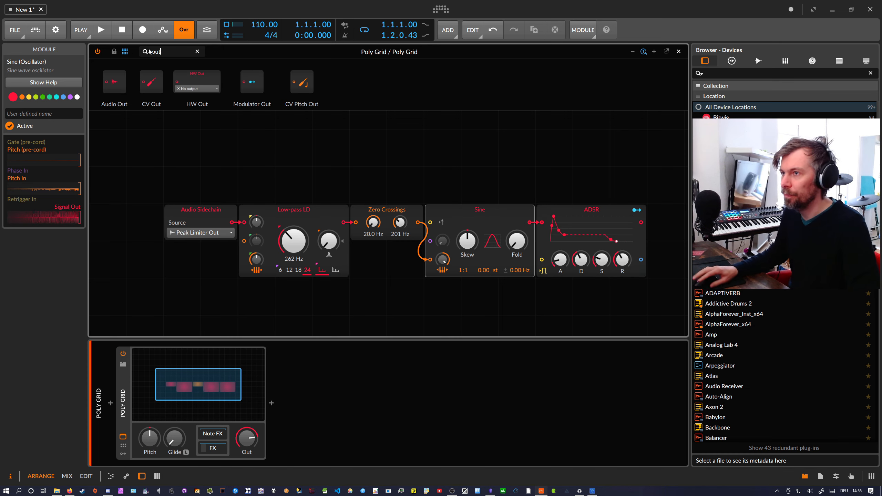
left_click_drag(114, 81, 666, 223)
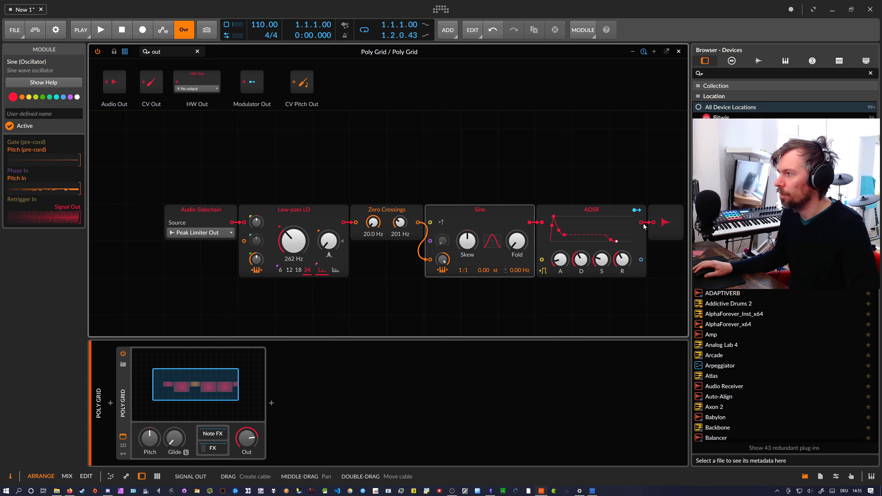
left_click(499, 217)
Add an Oscilloscope above the Sine, feed the Zero Crossings output into its second input, and set its mode to Slow.
triple_click(169, 51)
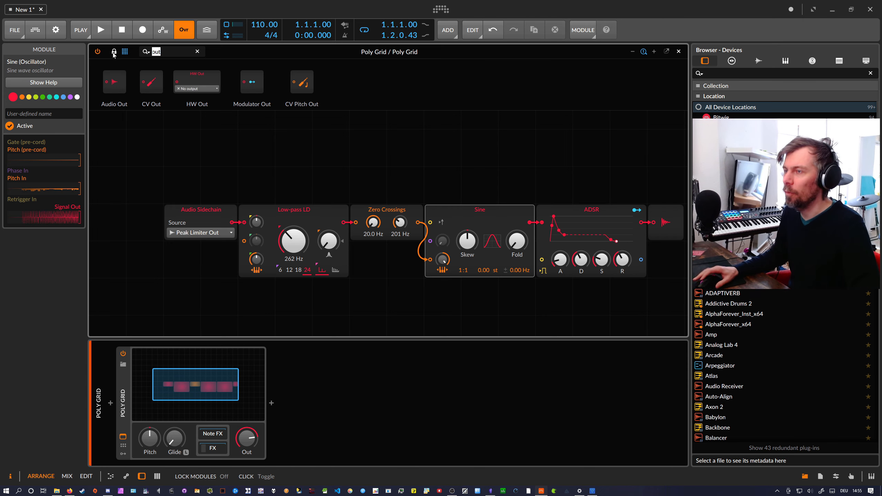
type("osc")
left_click_drag(299, 120, 448, 158)
left_click_drag(418, 222, 428, 187)
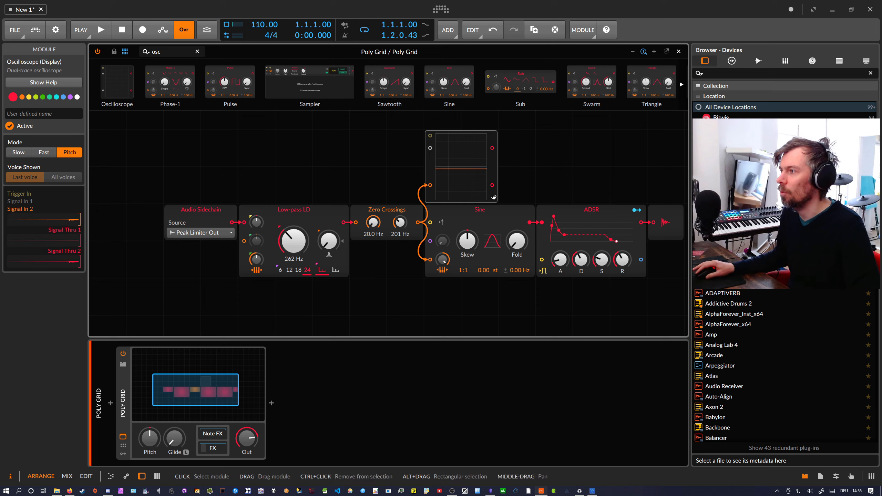
left_click(19, 152)
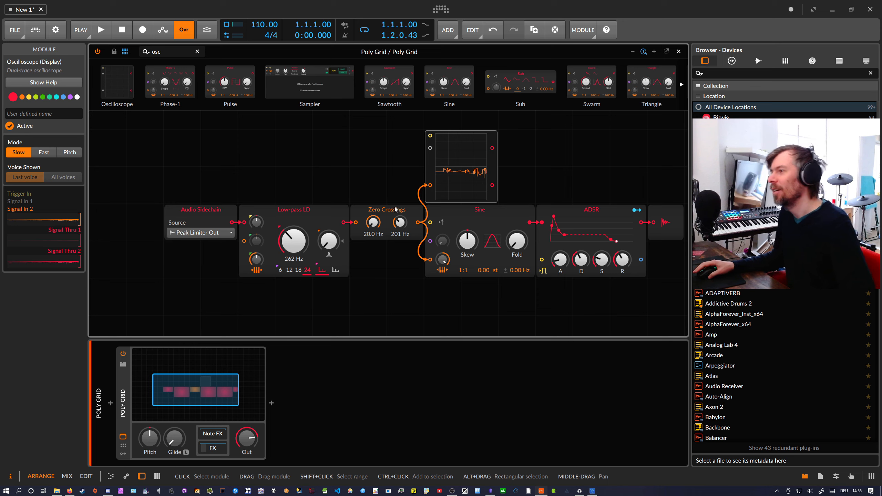
Insert an Average module between Zero Crossings and the Oscilloscope and set its time to 1.04 s.
double_click(184, 52)
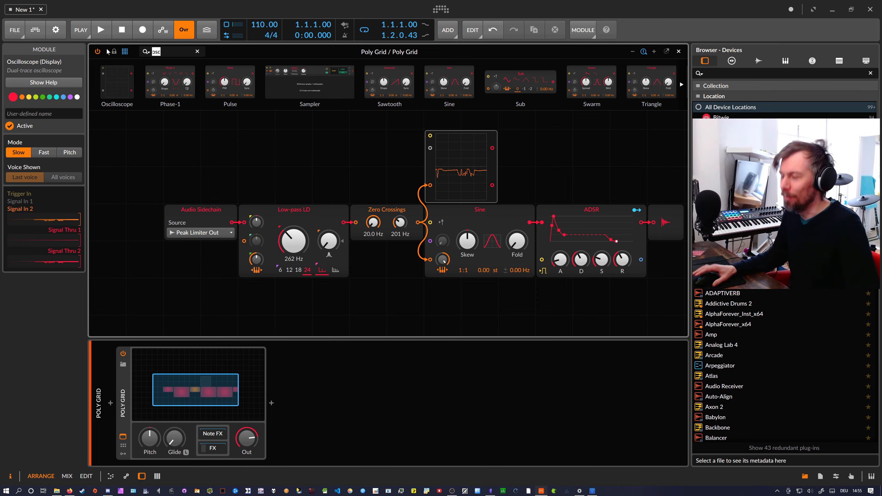
type("avg")
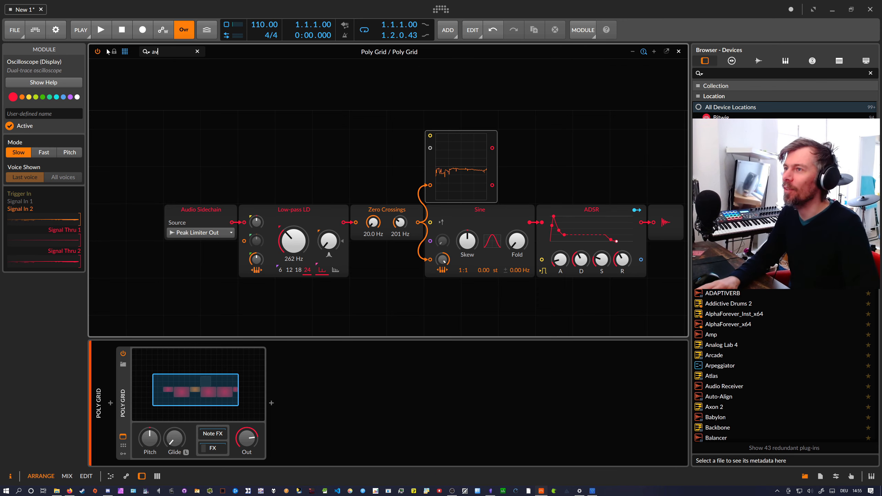
left_click_drag(112, 81, 406, 163)
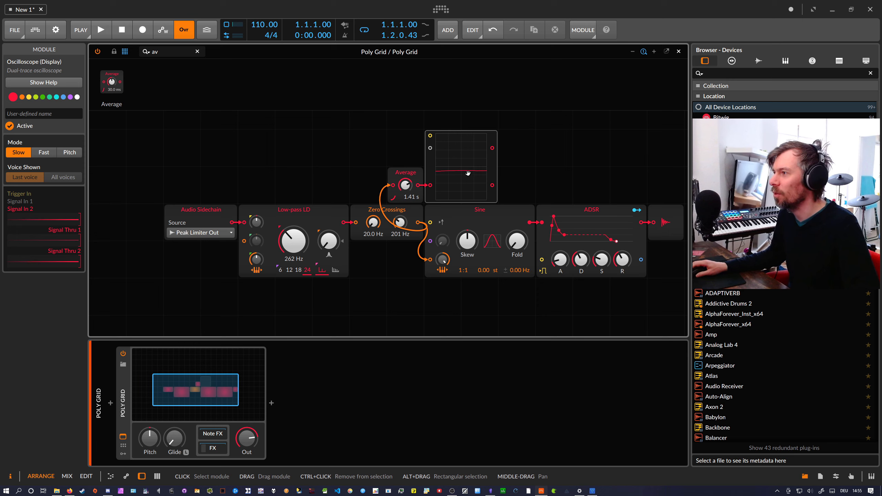
left_click_drag(407, 185, 407, 189)
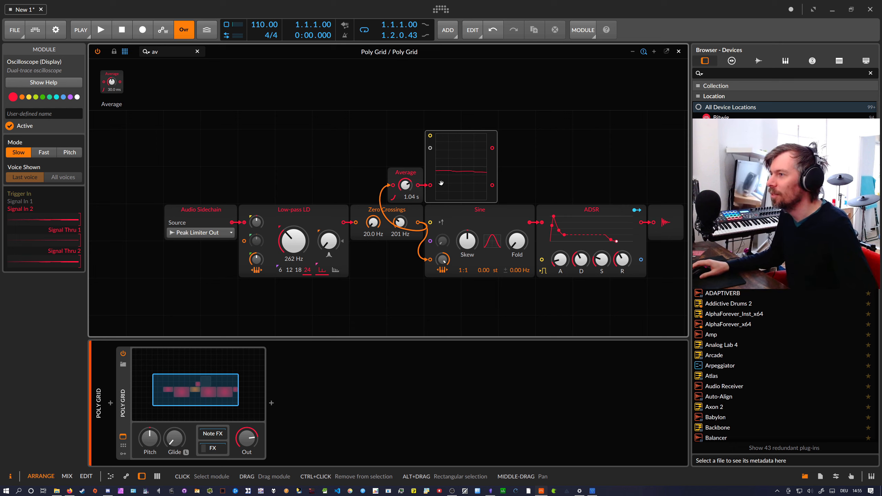
Move the Oscilloscope aside and insert a Pitch Quantize module between it and the Average module.
left_click_drag(432, 163, 506, 172)
left_click_drag(162, 51, 115, 51)
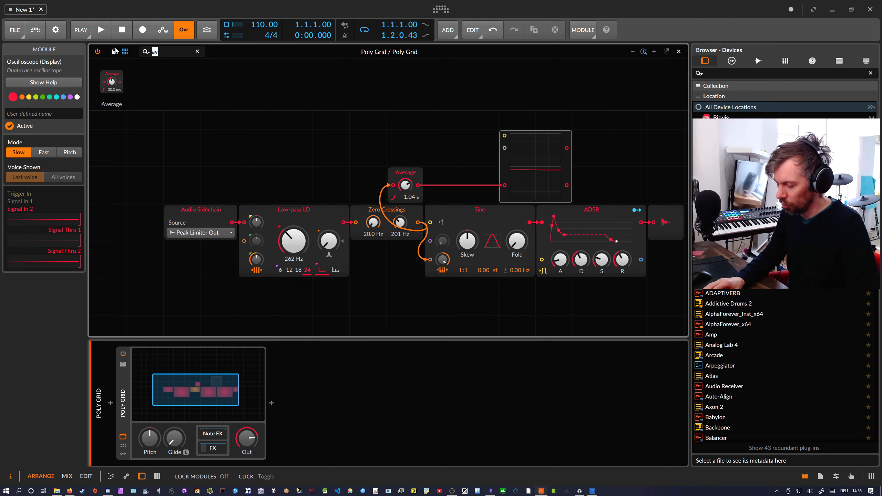
type("qua")
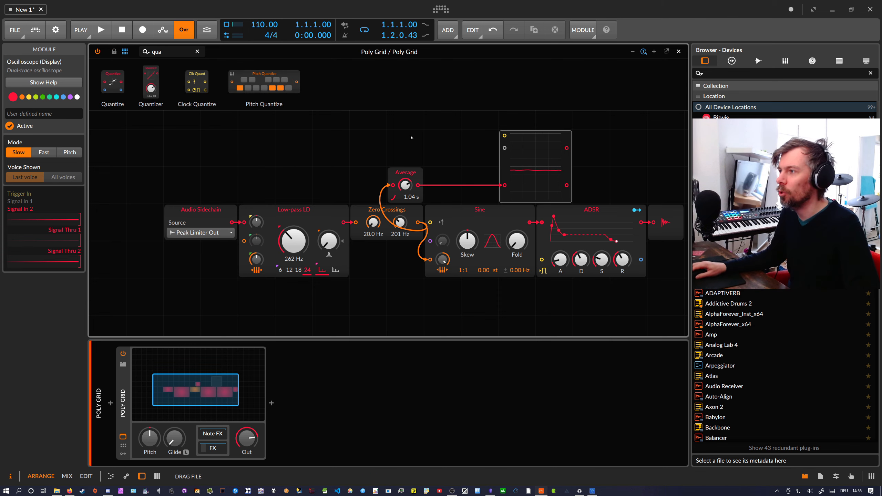
left_click_drag(411, 138, 418, 185)
Set the Pitch Quantize notes to C#, D#, F, F#, G# and A#, with C, G and A switched off.
left_click(492, 196)
left_click(505, 197)
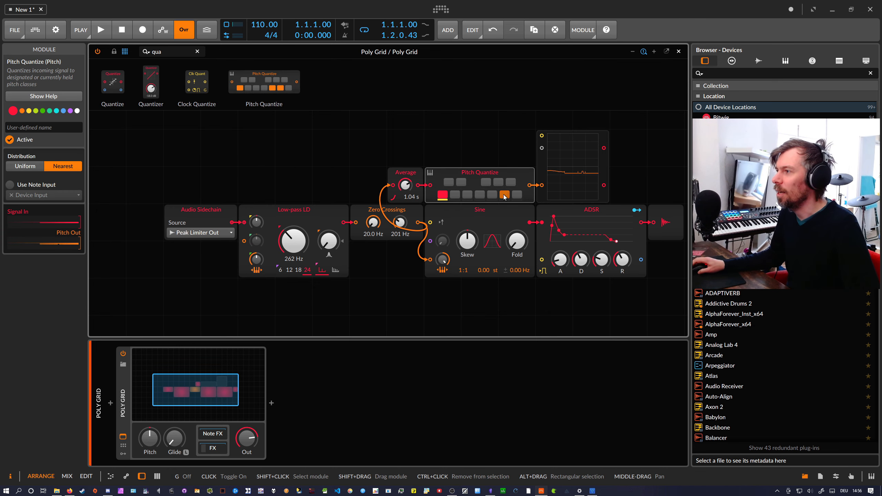
left_click(486, 182)
left_click(461, 182)
left_click(449, 182)
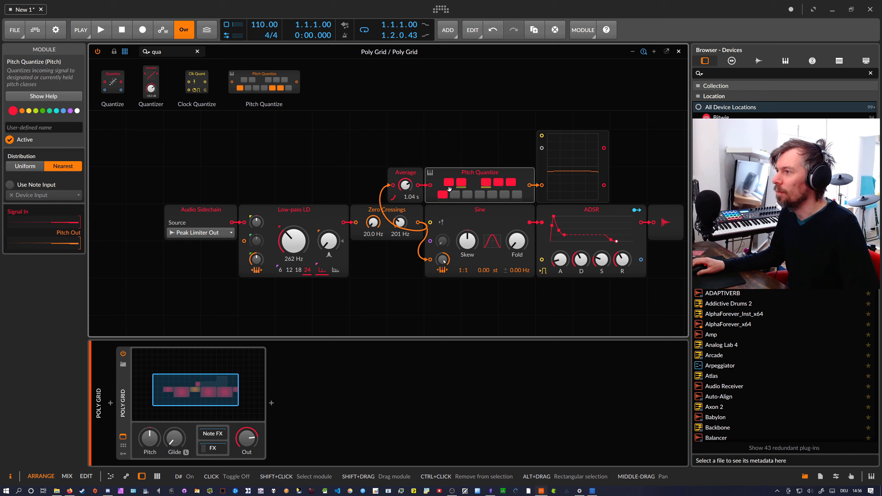
left_click(442, 195)
left_click(480, 195)
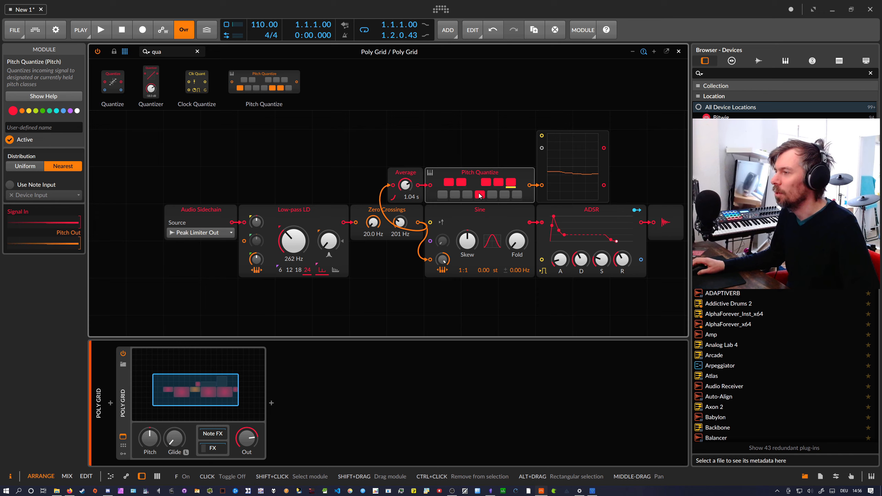
Connect the Pitch Quantize output to the Sine oscillator's pitch input in place of the raw Zero Crossings pitch.
left_click(542, 186)
left_click_drag(530, 185, 430, 260)
left_click(484, 250)
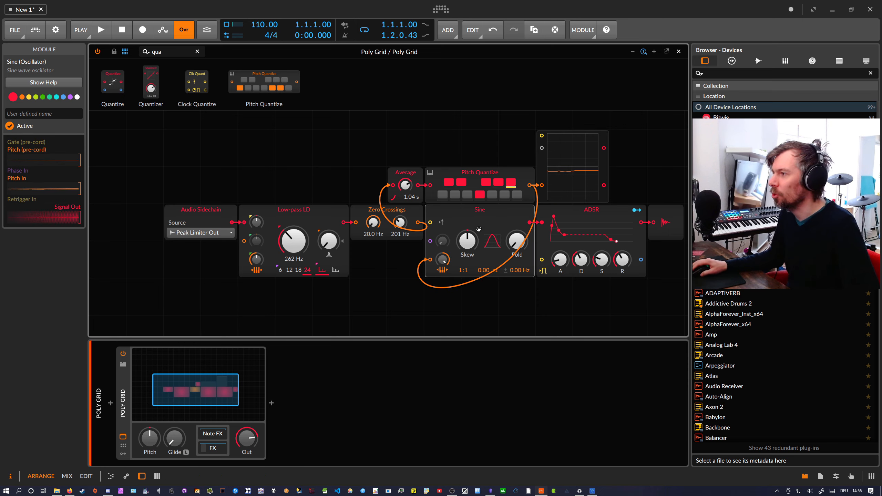
left_click(553, 231)
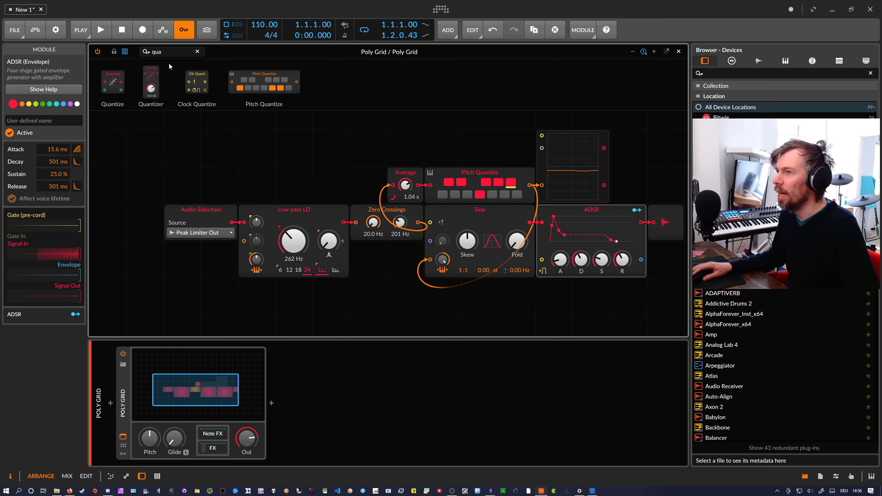
Add a Follower RF below Zero Crossings, feed it from the Low-pass LD output, and set Rise and Fall to minimum.
left_click(147, 51)
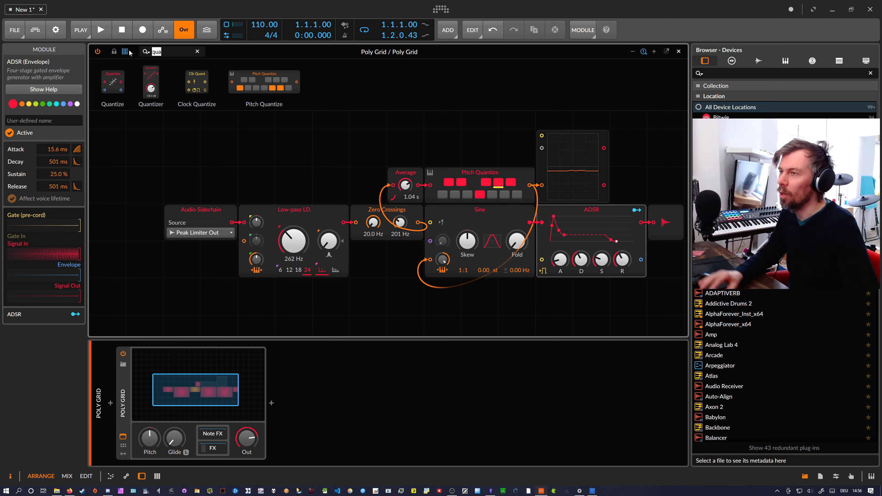
key("BackSpace")
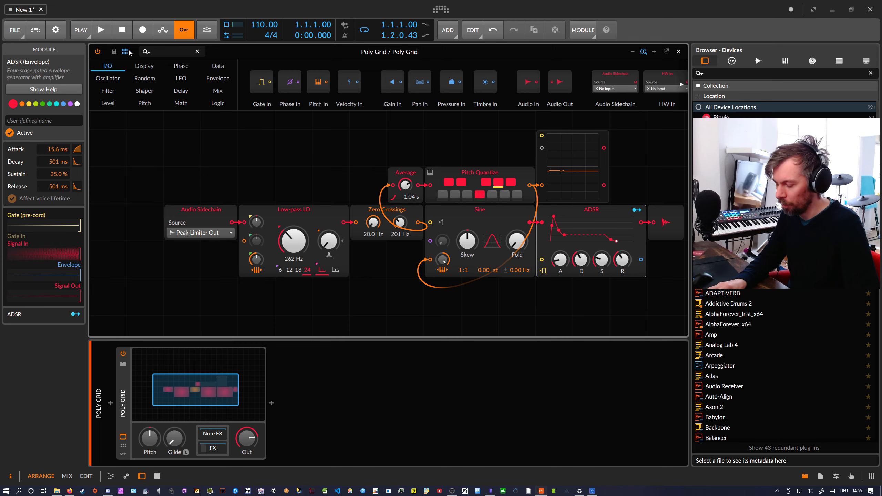
type("foll")
left_click_drag(118, 82, 355, 298)
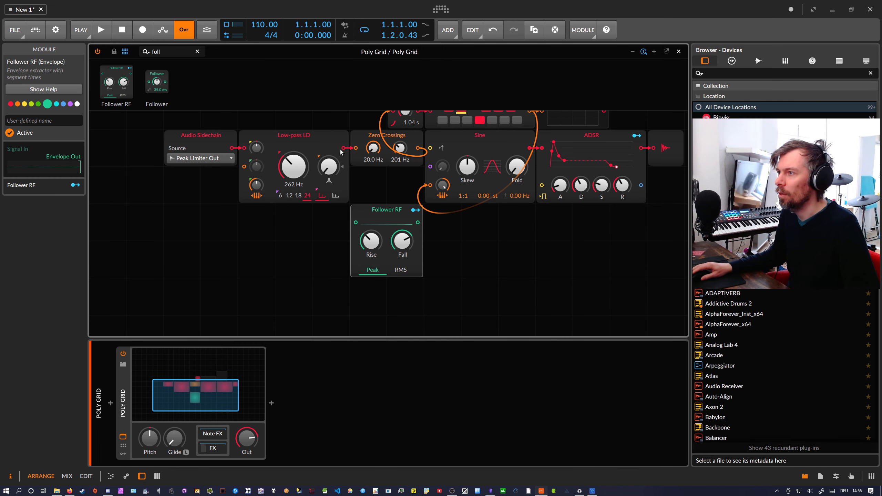
left_click_drag(344, 149, 356, 222)
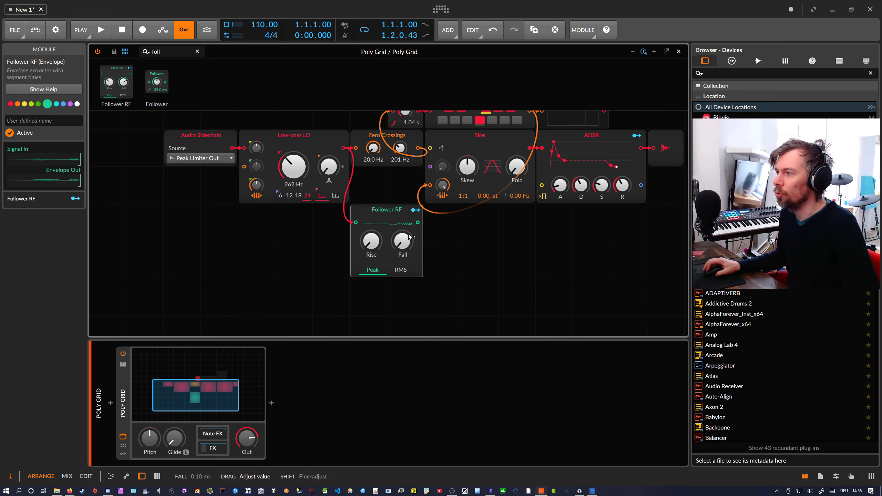
Add a Gain - Vol module after the Follower RF and raise its gain to +8.3 dB.
left_click_drag(174, 52, 444, 226)
type("vol")
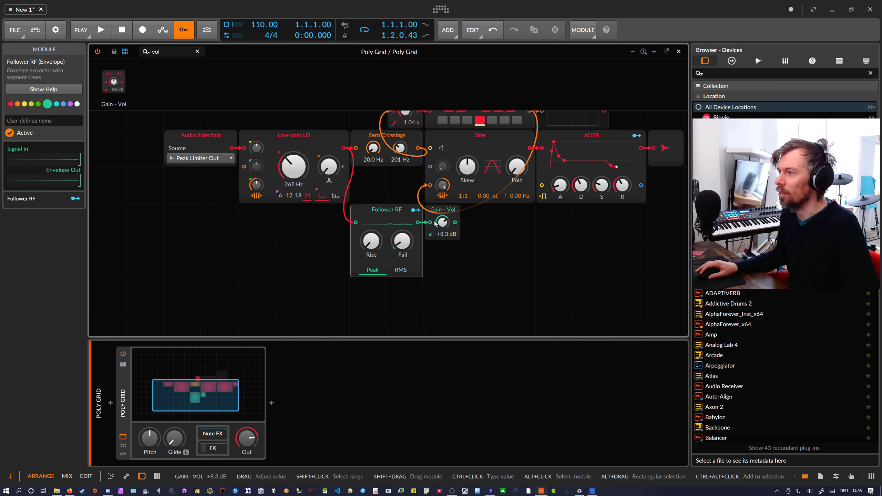
Raise Gain - Vol to +10.8 dB, patch it into the ADSR gate input, and set attack to 0 ms and sustain to 63 %.
left_click_drag(444, 224, 443, 218)
scroll(446, 229, "up", 2)
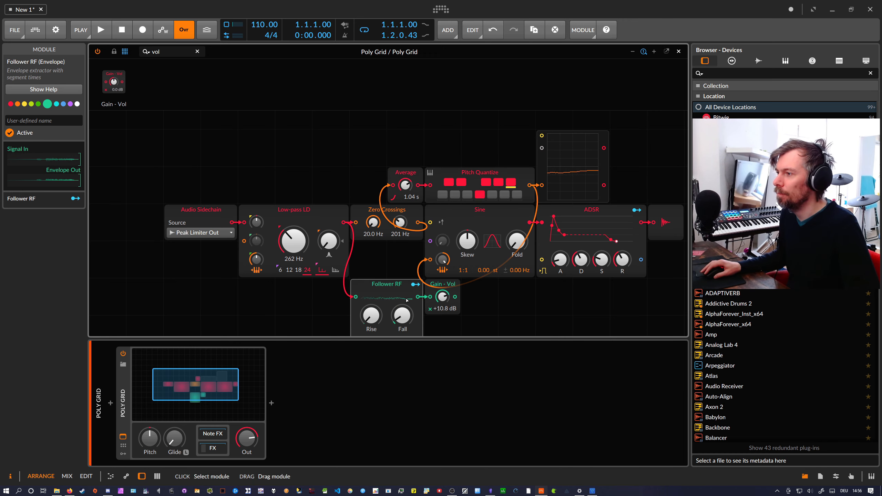
left_click_drag(455, 296, 623, 275)
left_click_drag(560, 263, 560, 272)
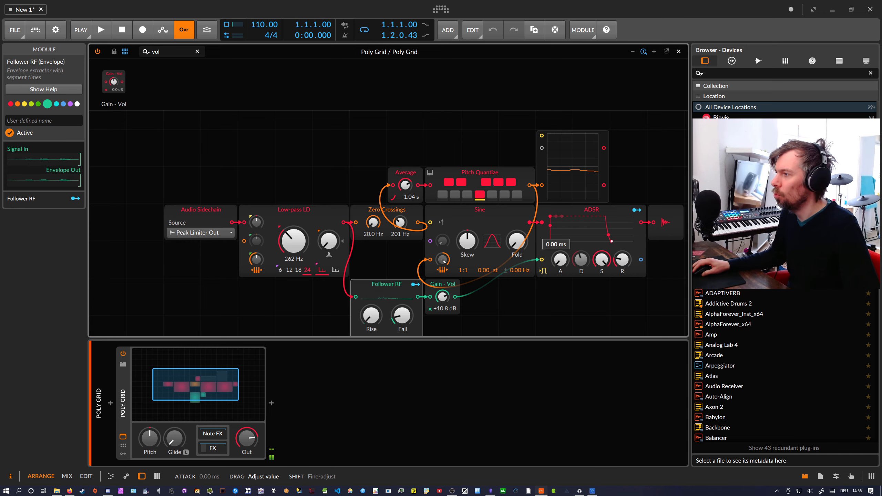
left_click_drag(622, 263, 602, 275)
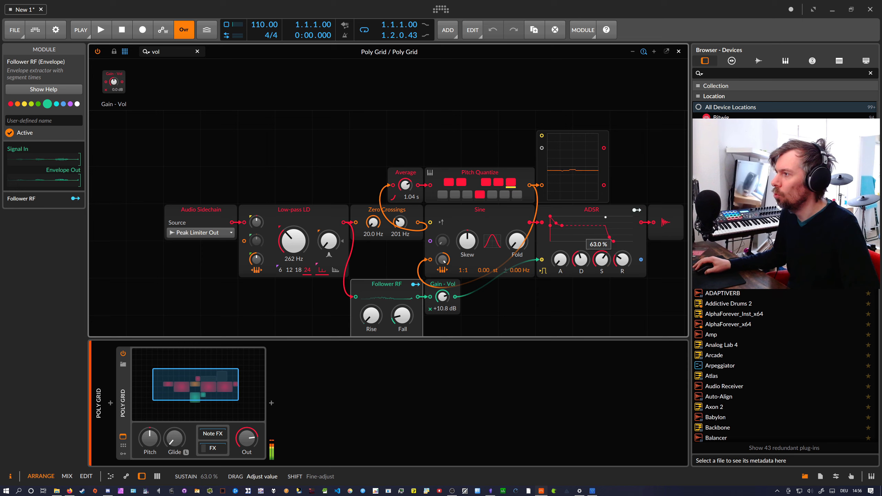
Lengthen the Follower RF Fall, set Gain - Vol to +11.7 dB, and raise the ADSR sustain and the Sine's Fold.
left_click_drag(442, 297, 402, 307)
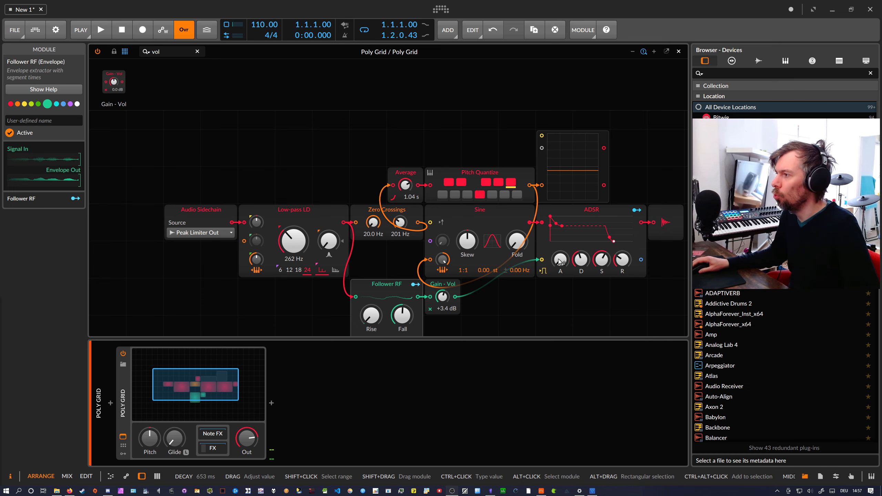
left_click_drag(442, 298, 442, 279)
left_click_drag(602, 260, 602, 259)
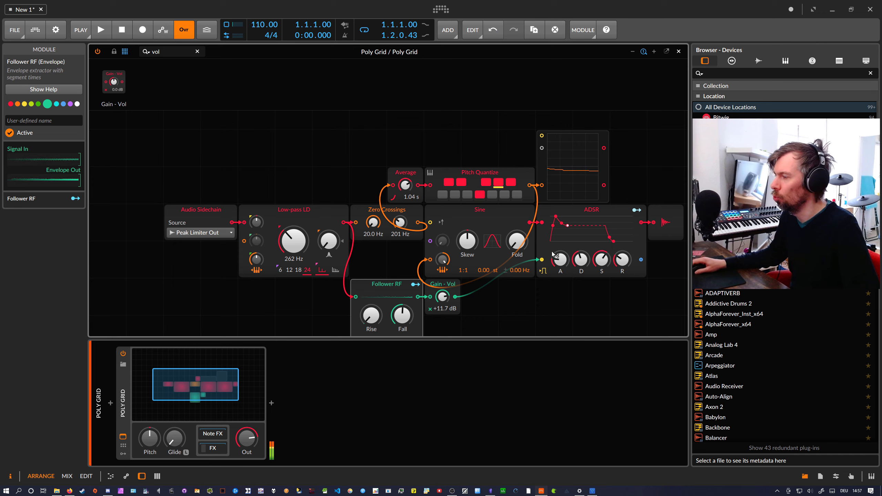
left_click_drag(516, 240, 516, 240)
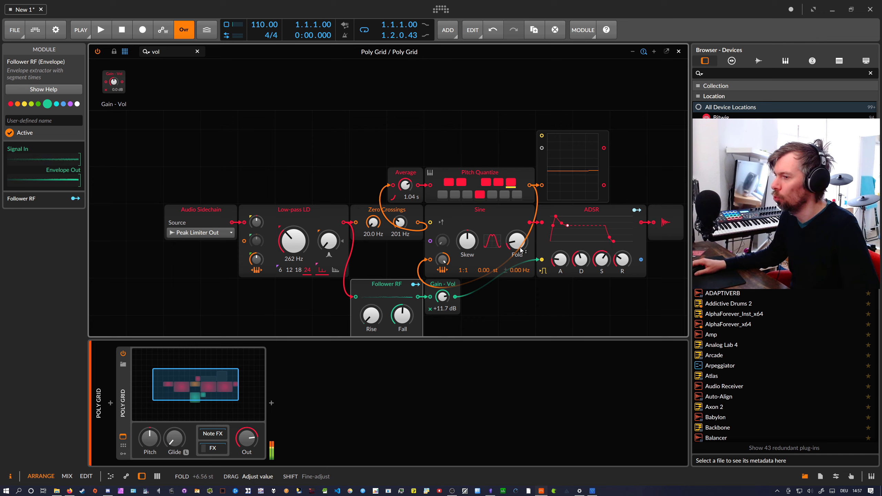
Show the Poly Grid's FX chain holding Grid Note Out and turn the Poly Grid output down to minimum.
left_click(213, 448)
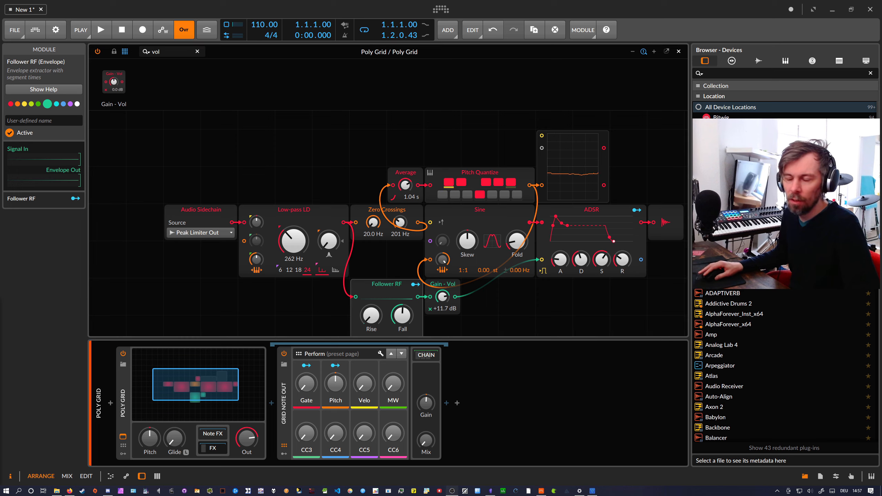
left_click_drag(255, 443, 255, 480)
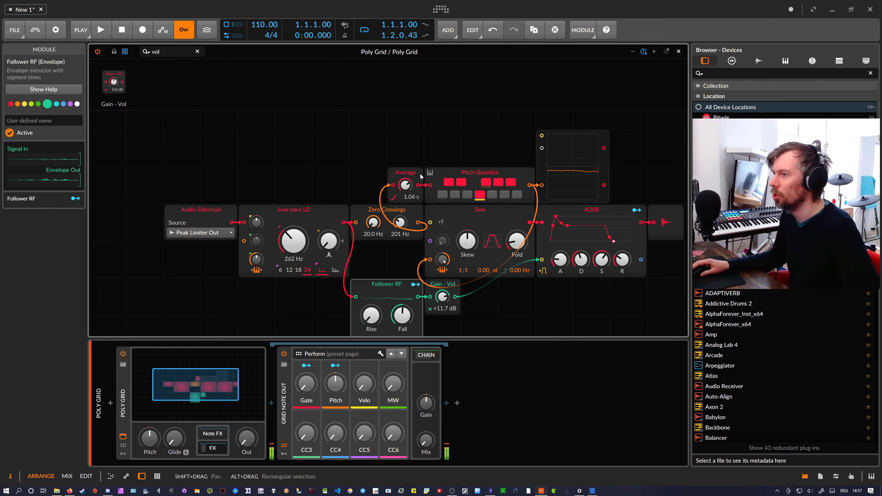
left_click_drag(359, 170, 295, 151)
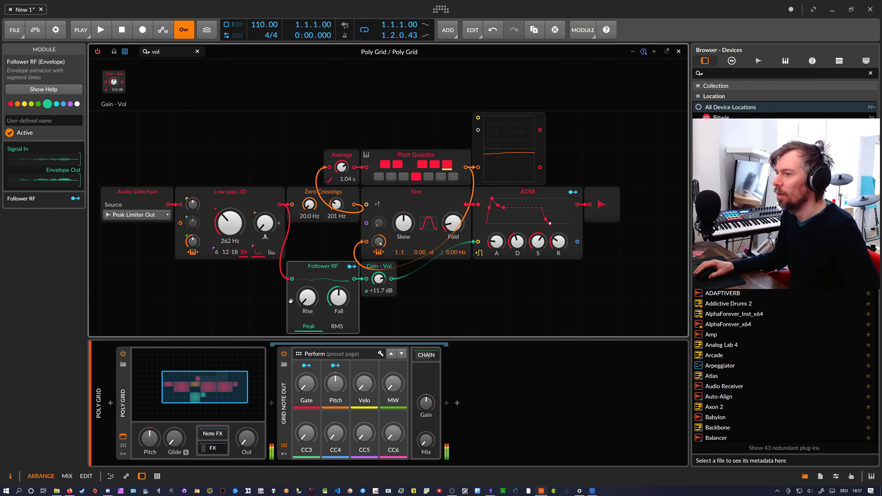
Delete the Sine, ADSR and Audio Out modules, and shift the Oscilloscope further away from Pitch Quantize.
left_click(148, 196)
left_click(236, 193)
left_click(322, 193)
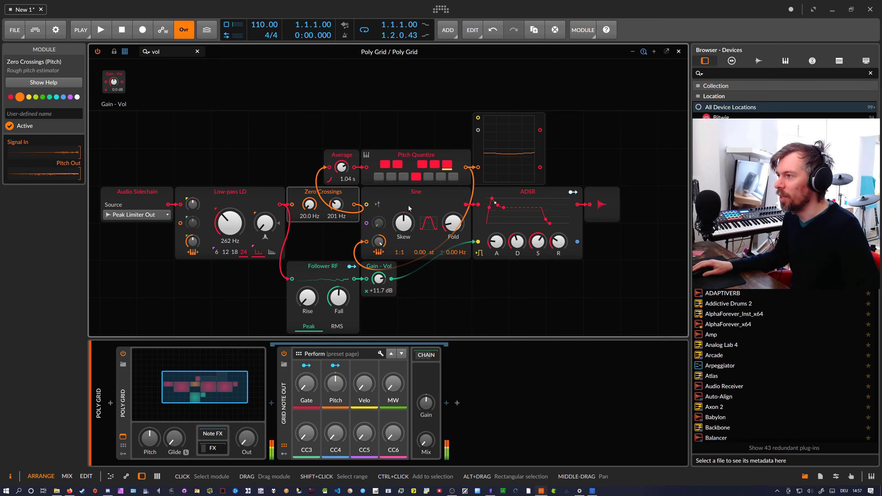
left_click(433, 201)
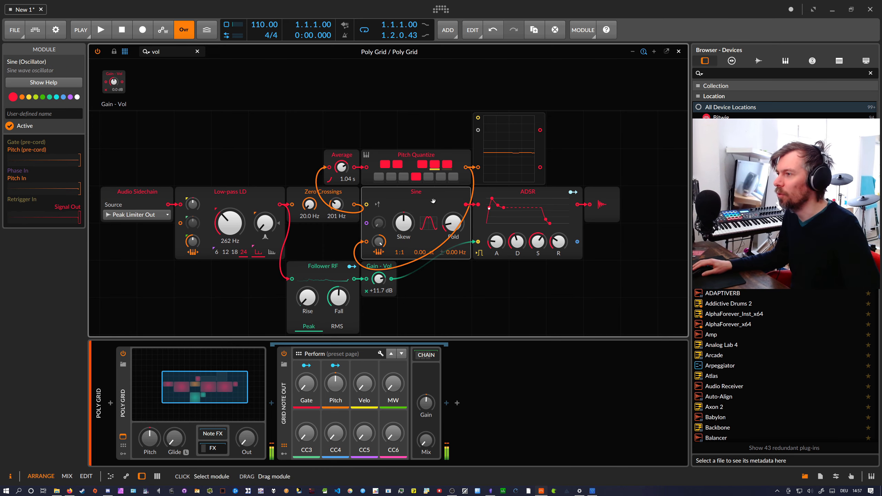
left_click_drag(562, 285, 434, 200)
key("Delete")
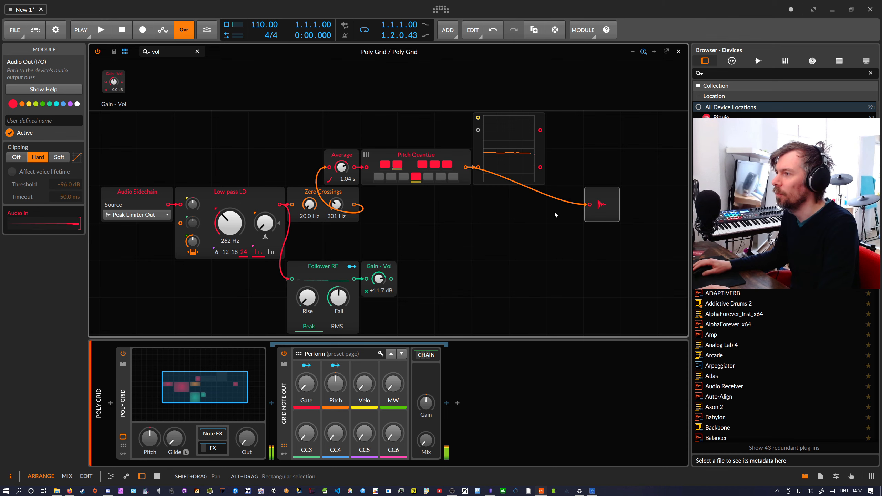
key("Delete")
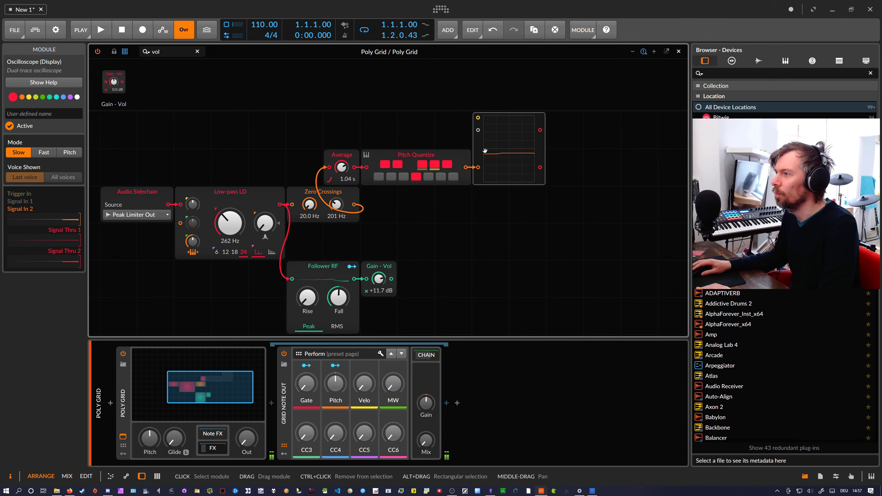
left_click_drag(485, 149, 520, 177)
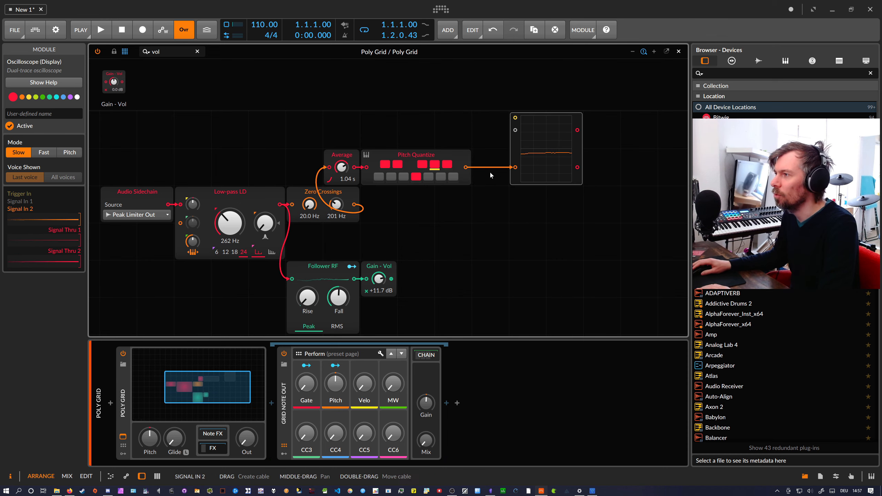
Find the Modulator Out module with the search "mod" and add one fed by the Pitch Quantize output.
left_click(448, 158)
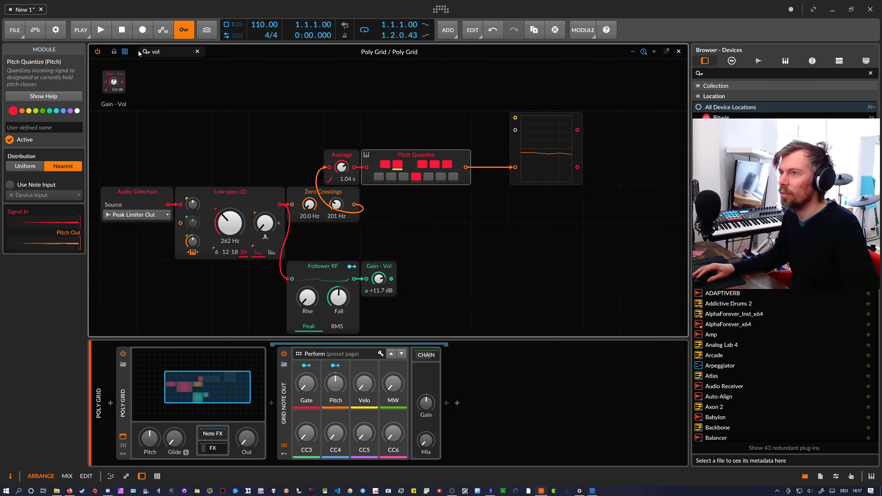
left_click_drag(168, 51, 126, 48)
left_click(284, 402)
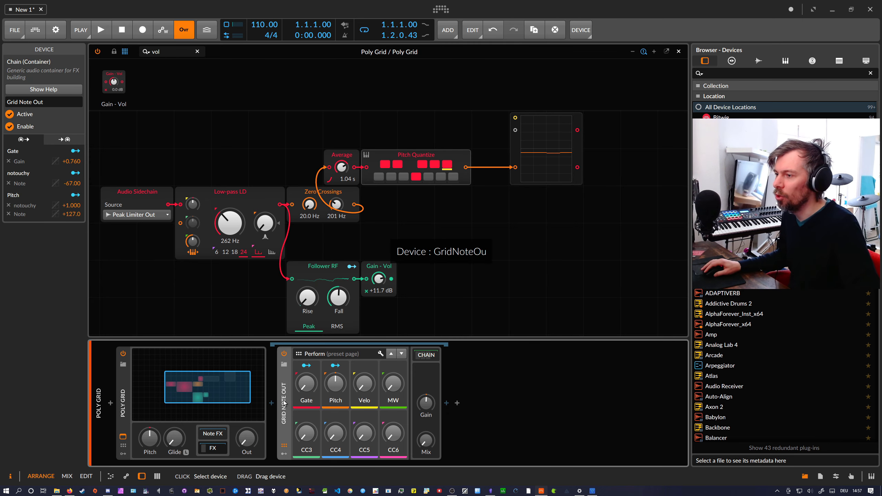
left_click(145, 52)
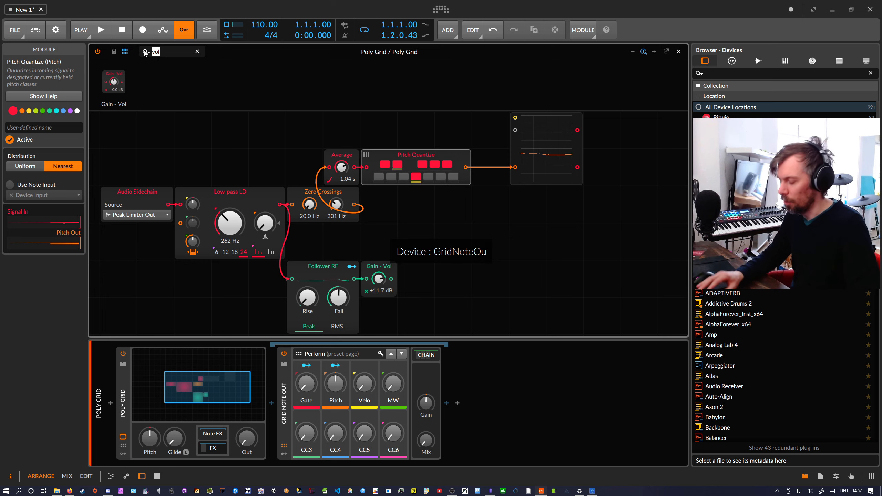
key("BackSpace")
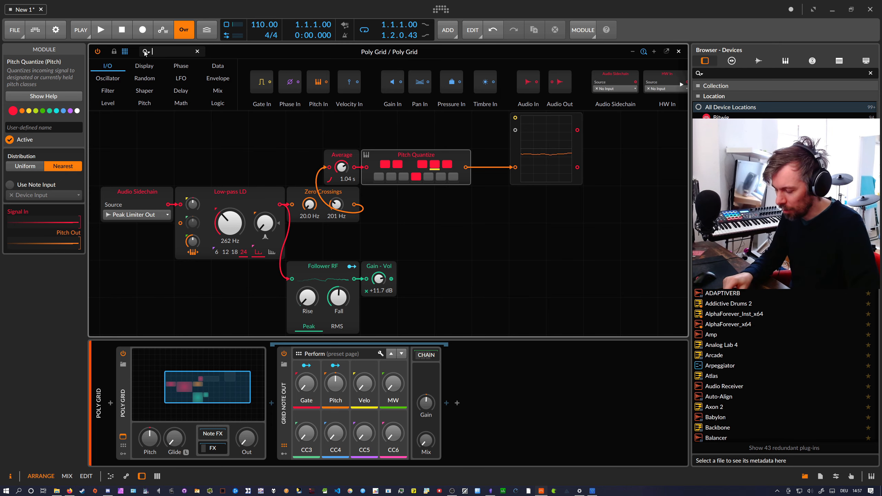
type("mod")
left_click_drag(173, 69, 478, 204)
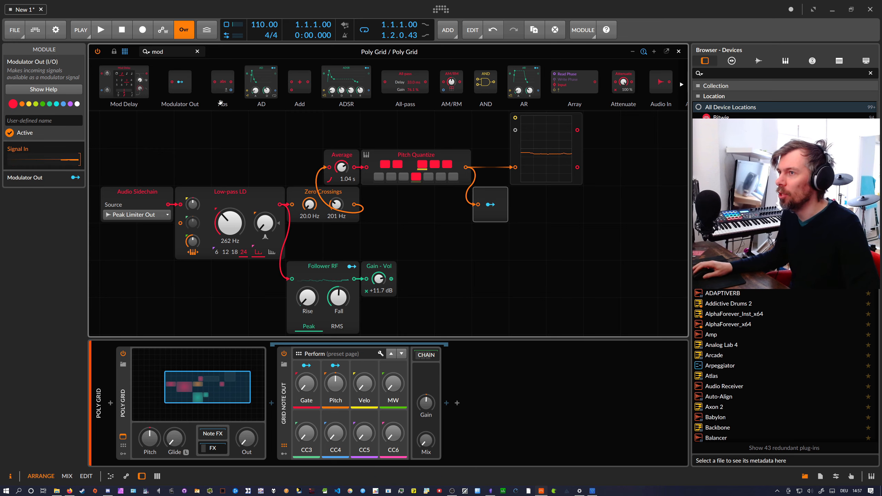
Add a second Modulator Out after Gain - Vol, spaced slightly apart and fed by its output.
left_click_drag(180, 82, 414, 267)
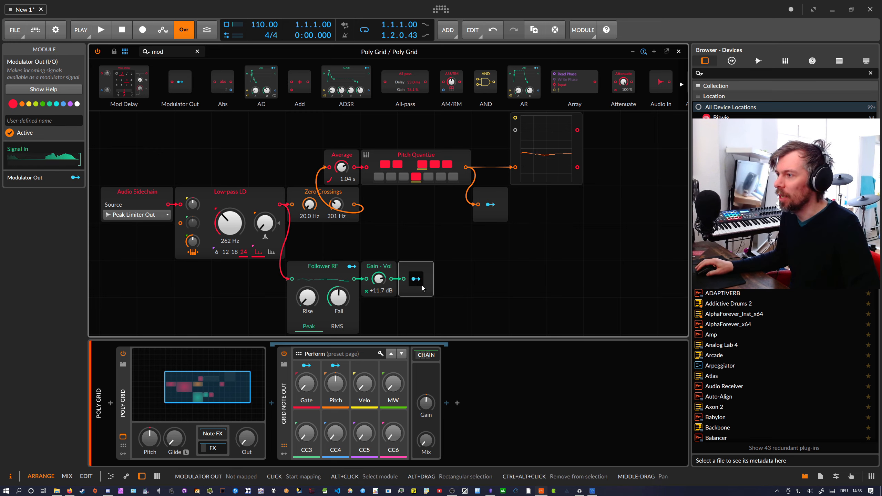
left_click_drag(415, 271, 450, 270)
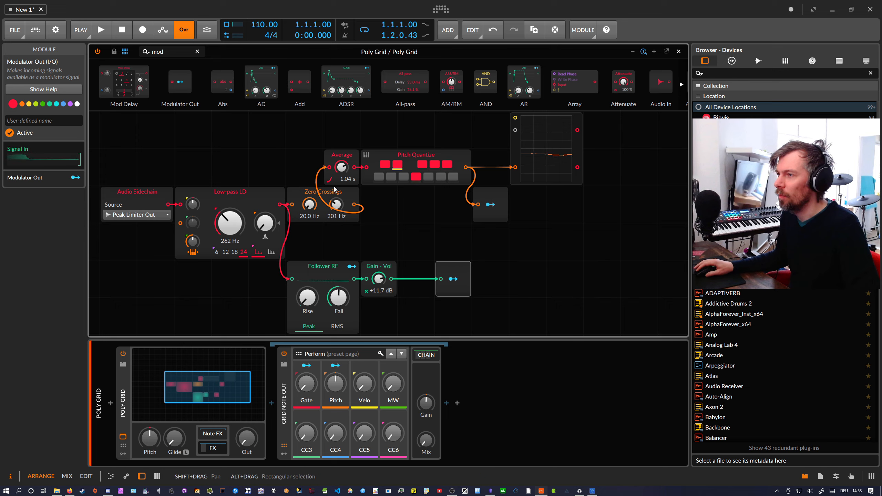
left_click(167, 51)
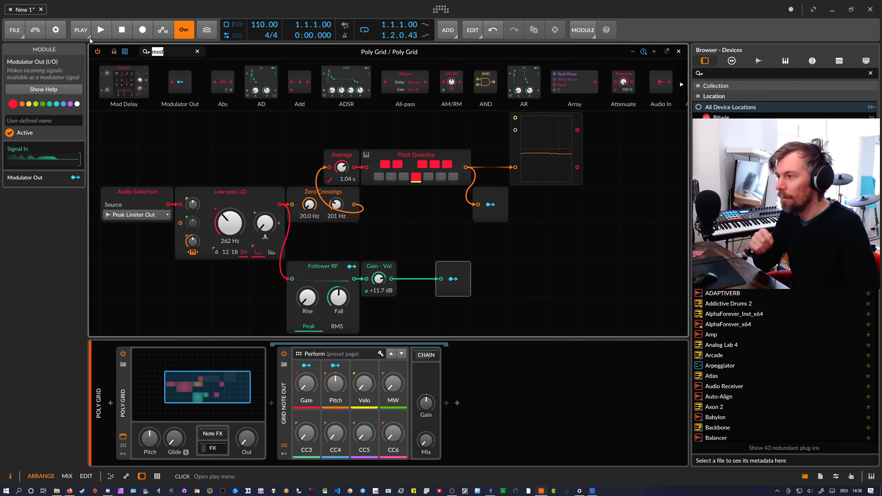
Map the Gain - Vol Modulator Out to Grid Note Out's Gate at +1.000 and the Pitch Quantize Modulator Out to its Pitch.
left_click(453, 279)
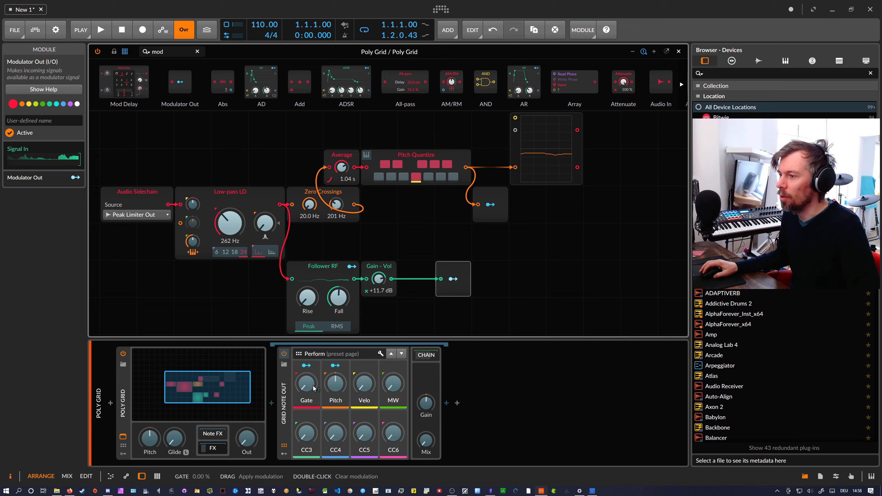
left_click_drag(306, 384, 417, 327)
left_click(455, 280)
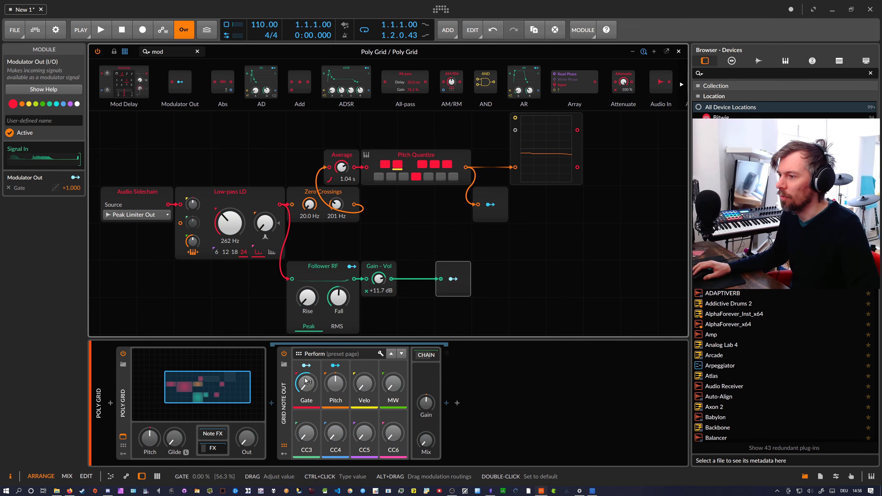
left_click(491, 204)
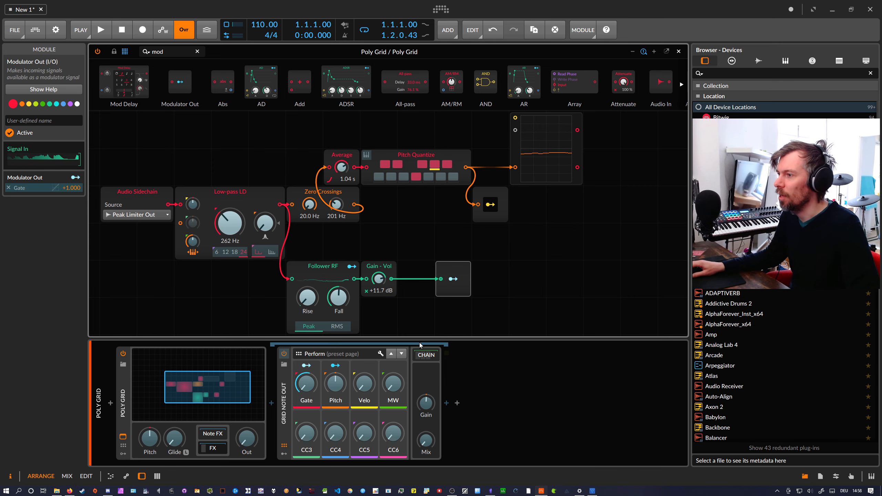
left_click_drag(336, 384, 337, 333)
left_click(490, 205)
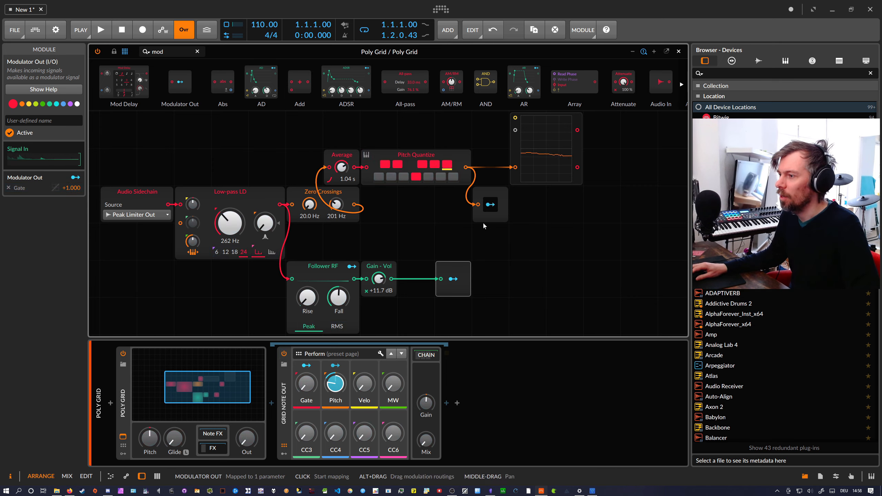
Insert a Polysynth after Grid Note Out in the FX chain and turn the Poly Grid output back up.
left_click(446, 403)
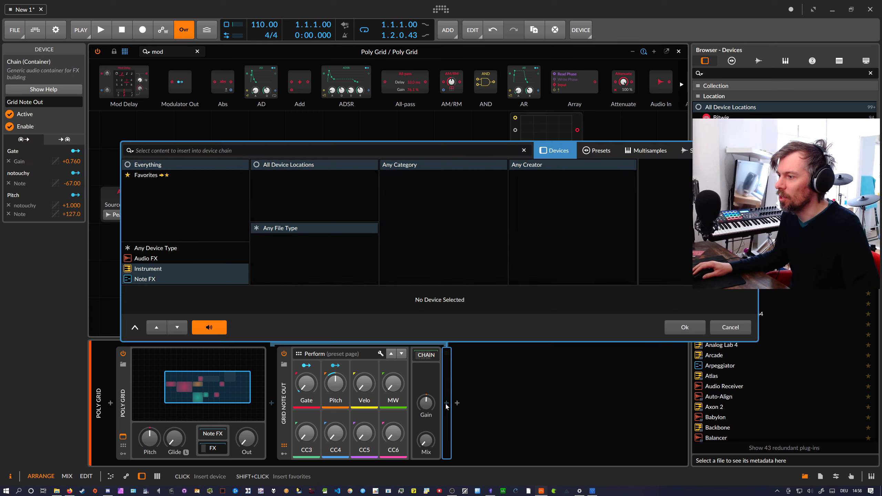
type("poly")
key("Down")
key("Down")
key("Down")
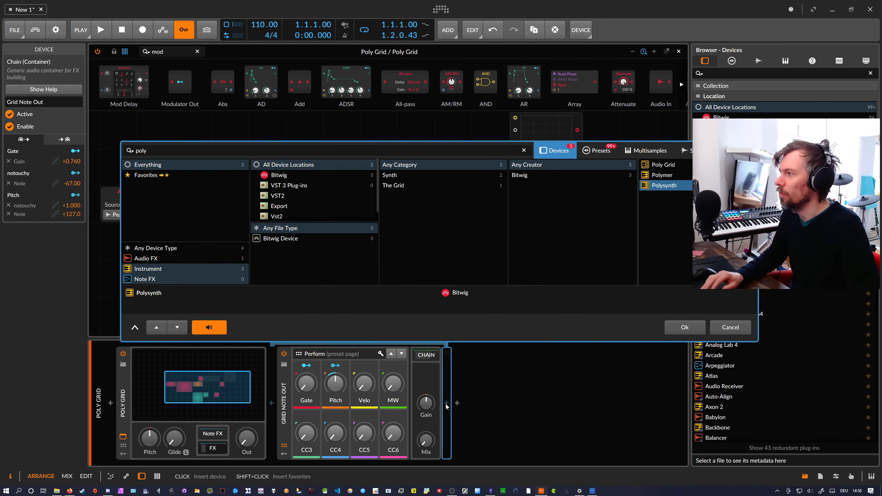
key("Return")
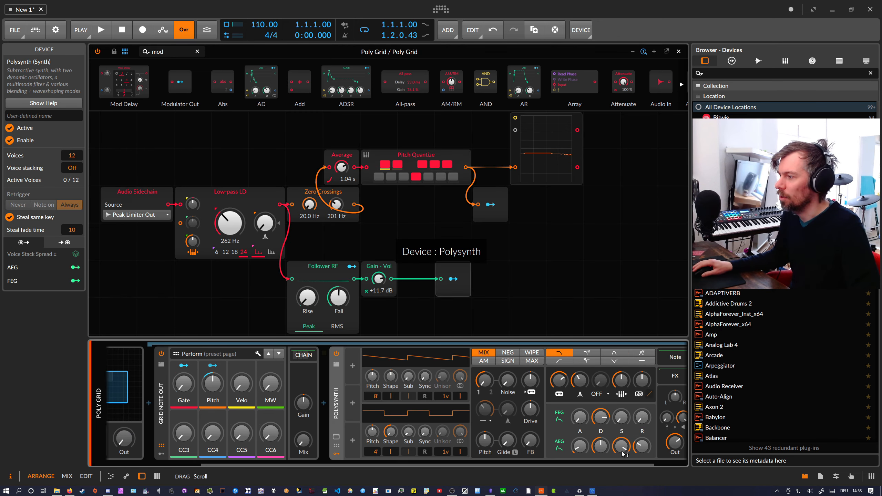
left_click_drag(471, 464, 374, 464)
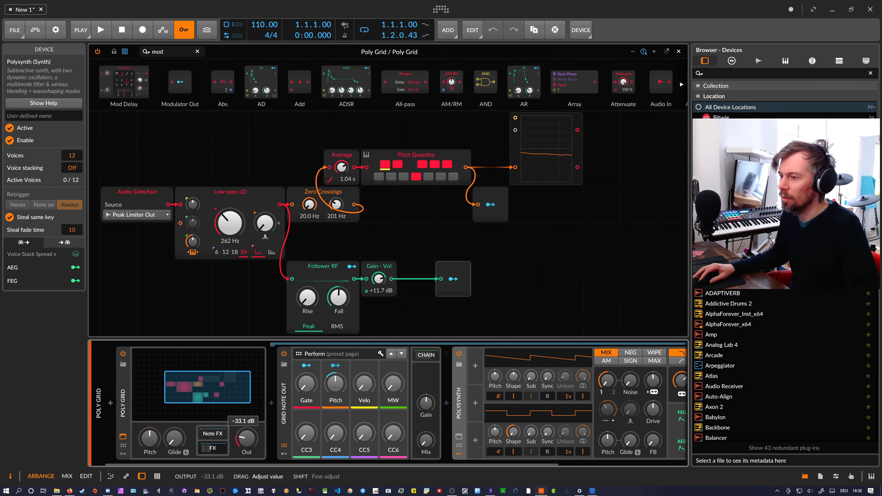
left_click_drag(247, 439, 256, 440)
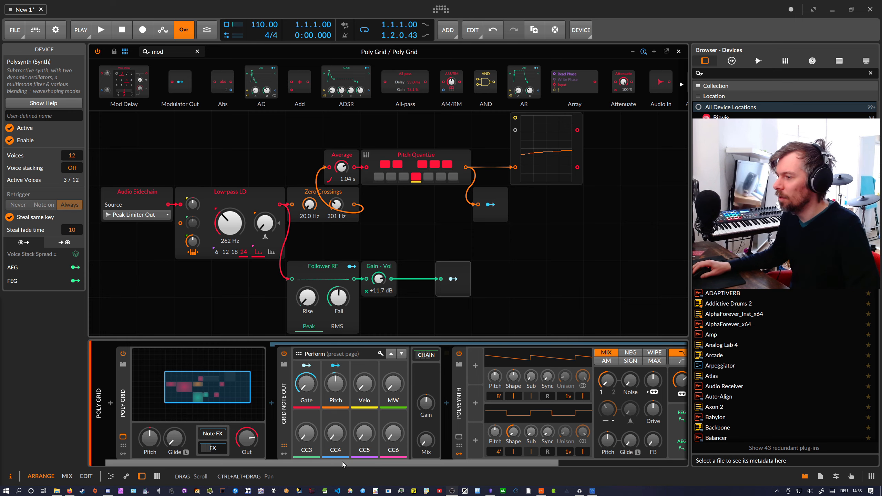
Raise the Follower RF Rise and Fall, set Gain - Vol to +18.1 dB, and set Zero Crossings' upper frequency to 496 Hz.
left_click_drag(342, 462, 495, 462)
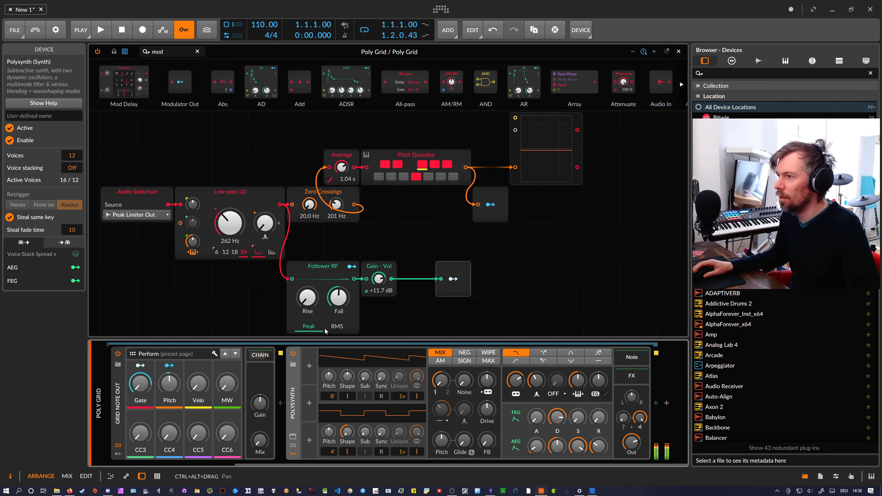
left_click_drag(379, 279, 379, 278)
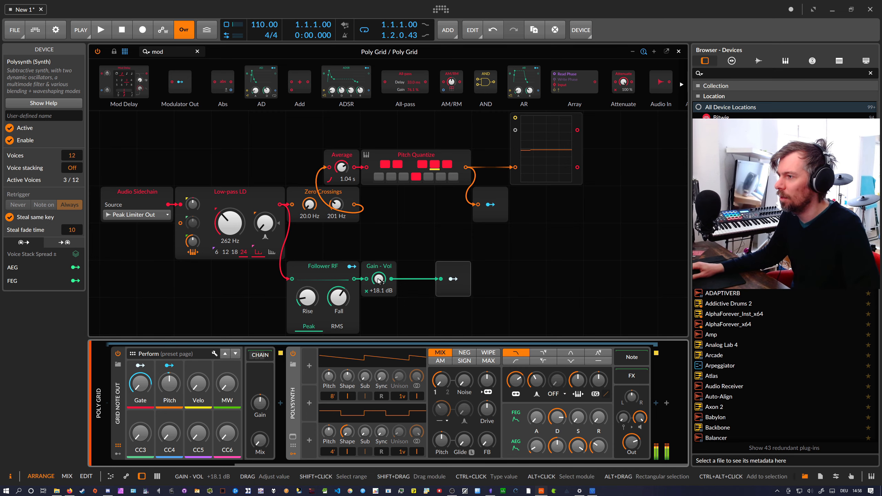
left_click_drag(378, 280, 379, 279)
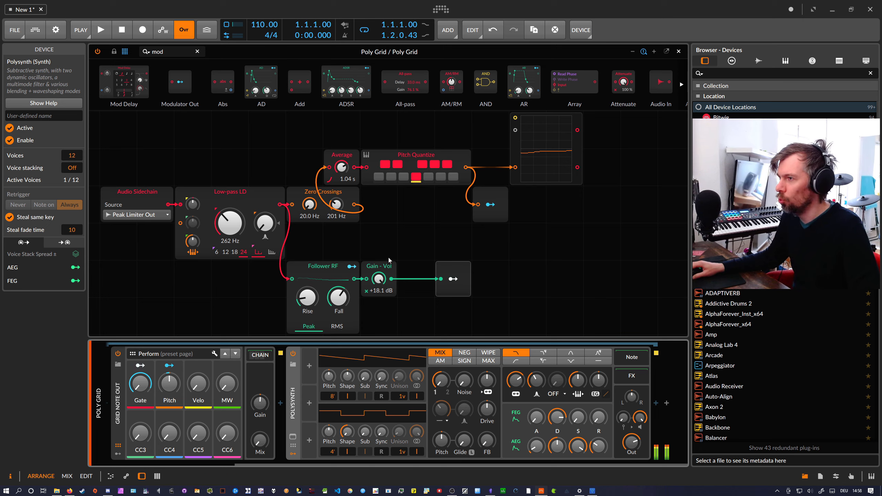
left_click_drag(339, 210, 338, 195)
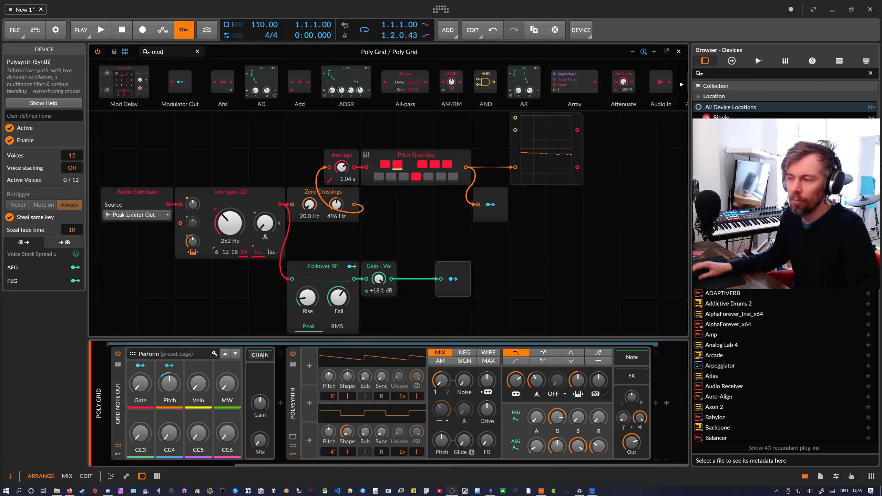
Insert MAutoPitch between Gate and Peak Limiter on the Vocals track, and close its plug-in window.
left_click(218, 465)
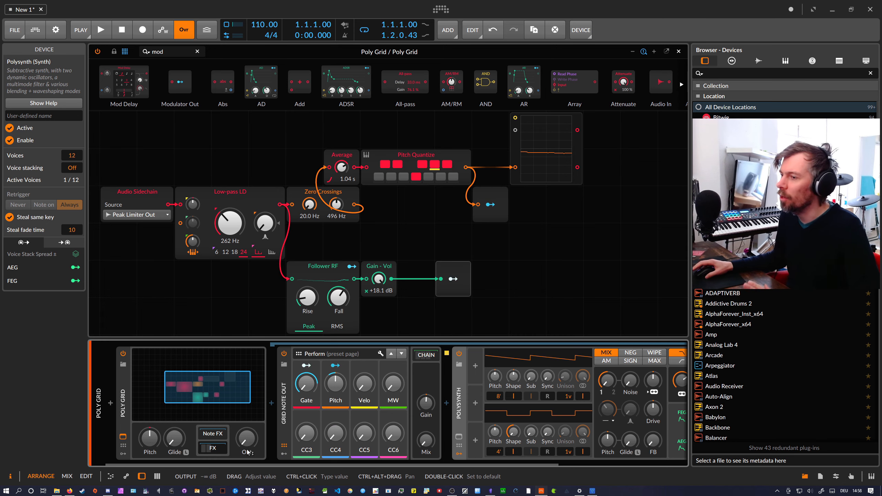
left_click_drag(219, 392, 212, 389)
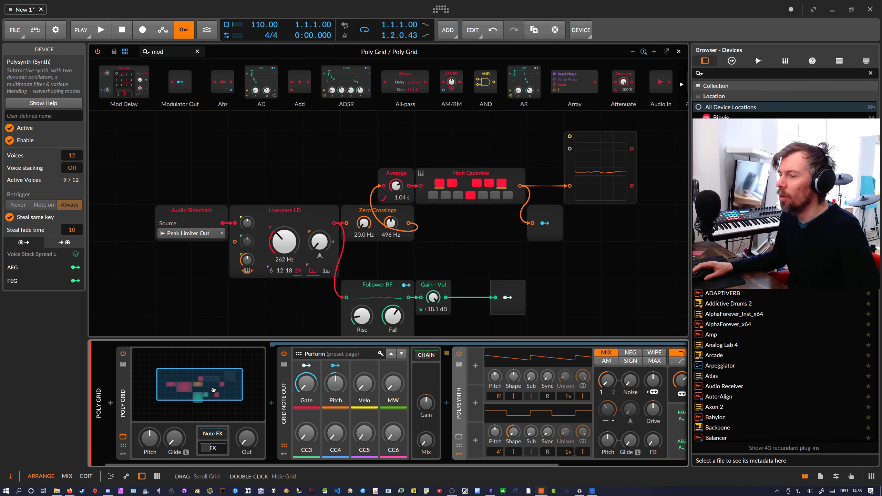
left_click(678, 52)
left_click(123, 97)
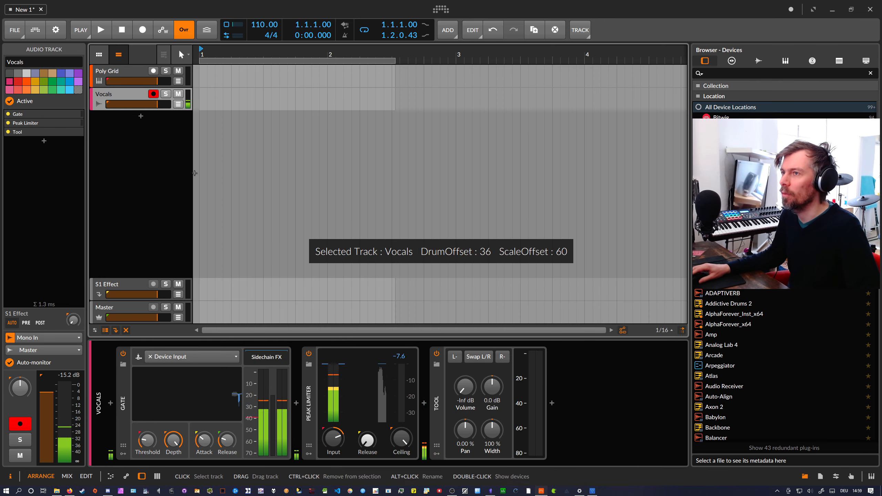
left_click(296, 404)
type("m")
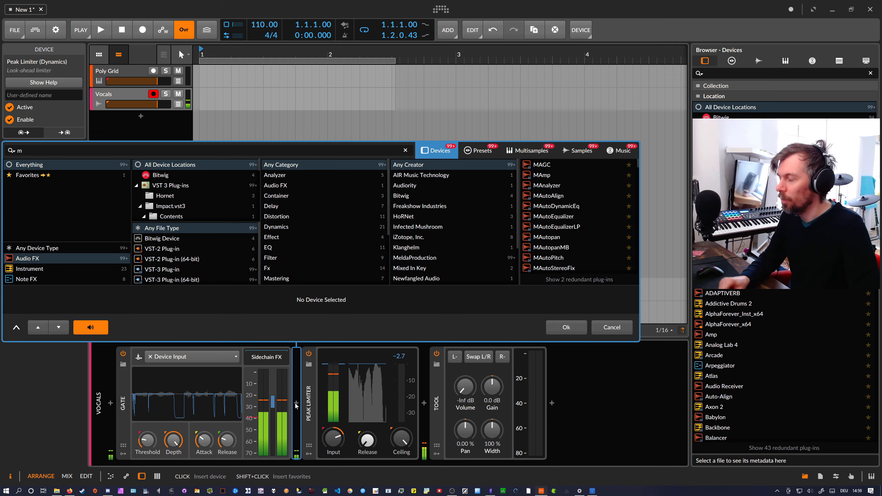
type("auto")
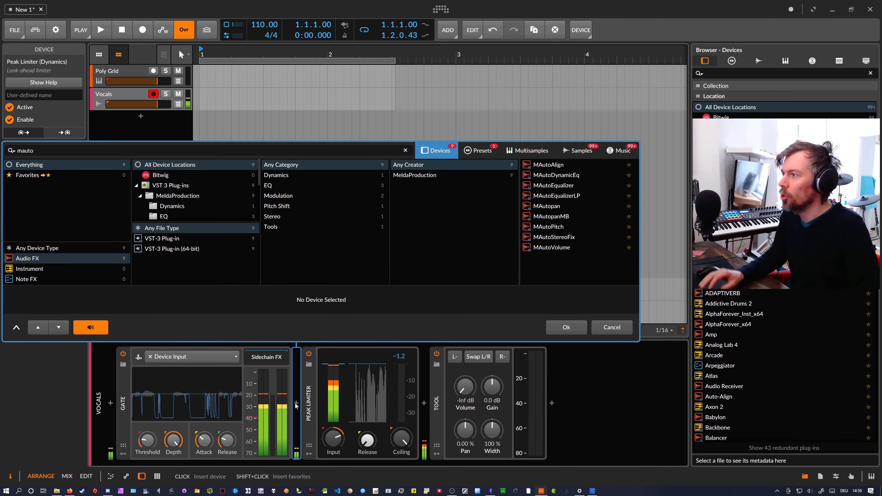
double_click(552, 227)
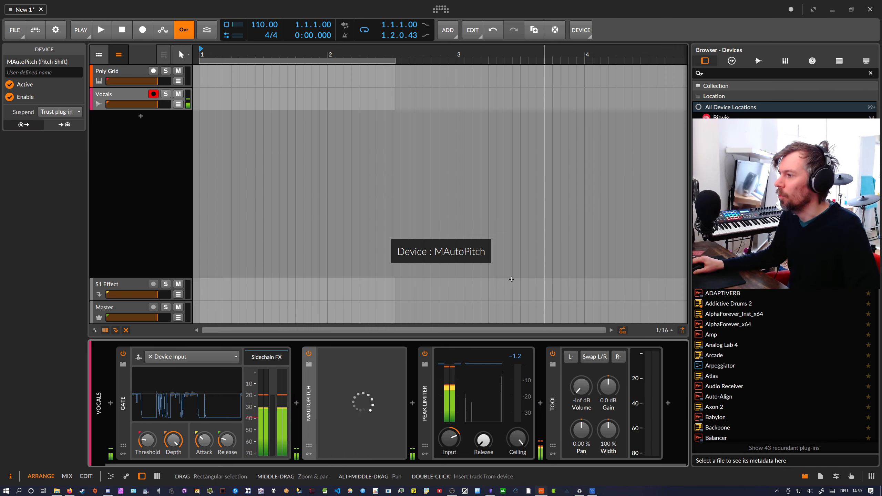
left_click_drag(387, 158, 327, 115)
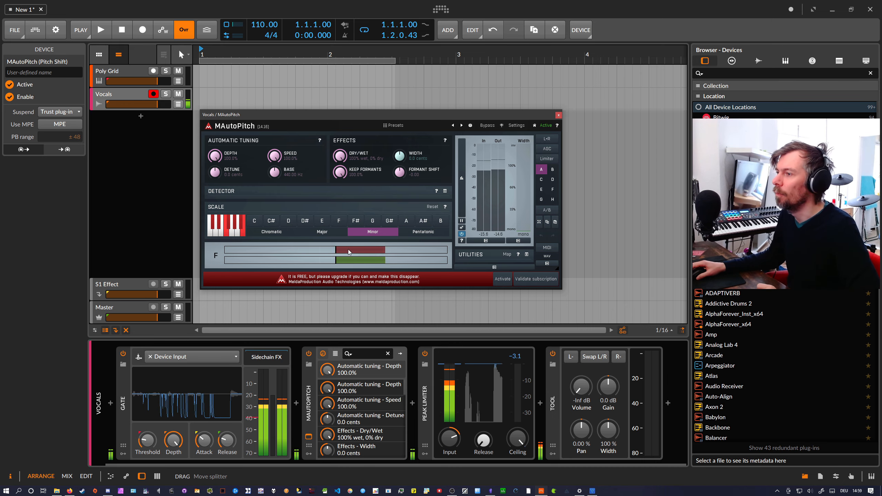
left_click_drag(352, 120, 339, 127)
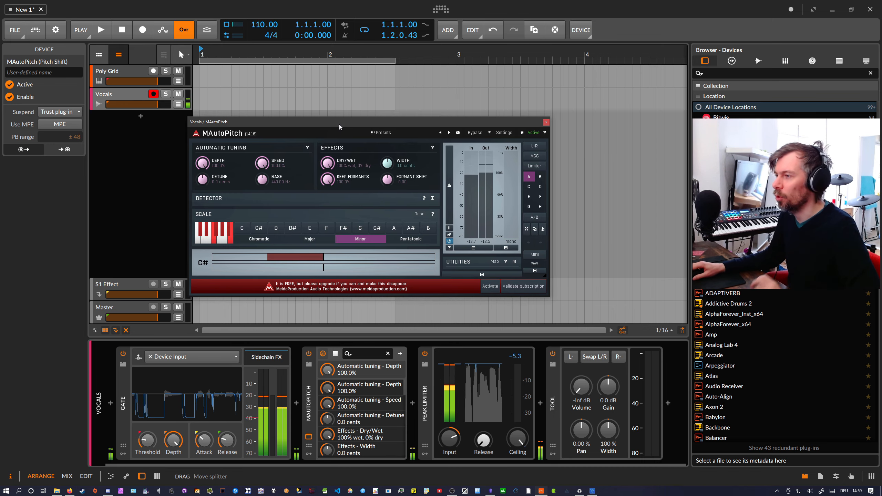
left_click(546, 123)
Review the Pitch Quantize module in the Poly Grid patch with the FX chain collapsed, and return to the Vocals track.
left_click(129, 72)
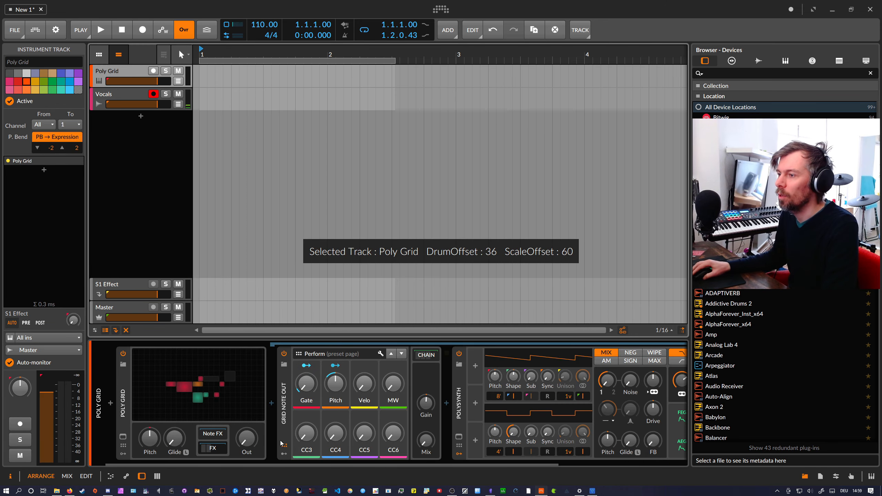
double_click(209, 385)
left_click(430, 154)
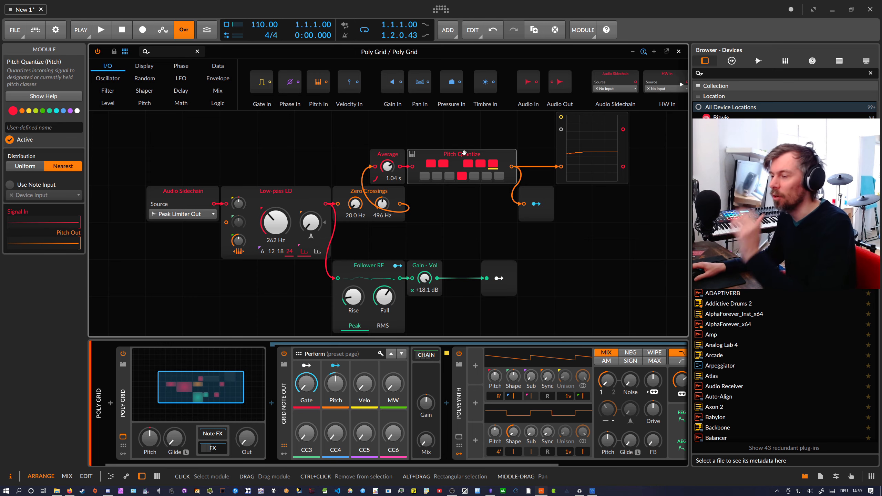
left_click(213, 449)
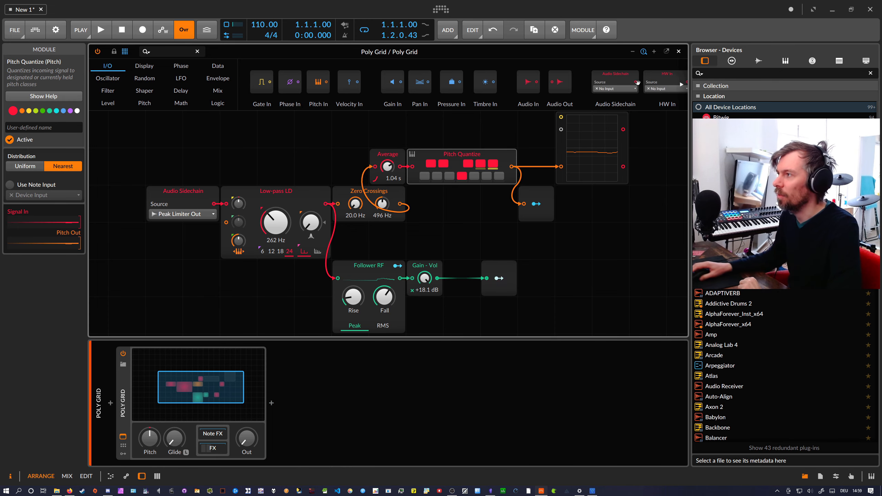
left_click(680, 51)
left_click(143, 97)
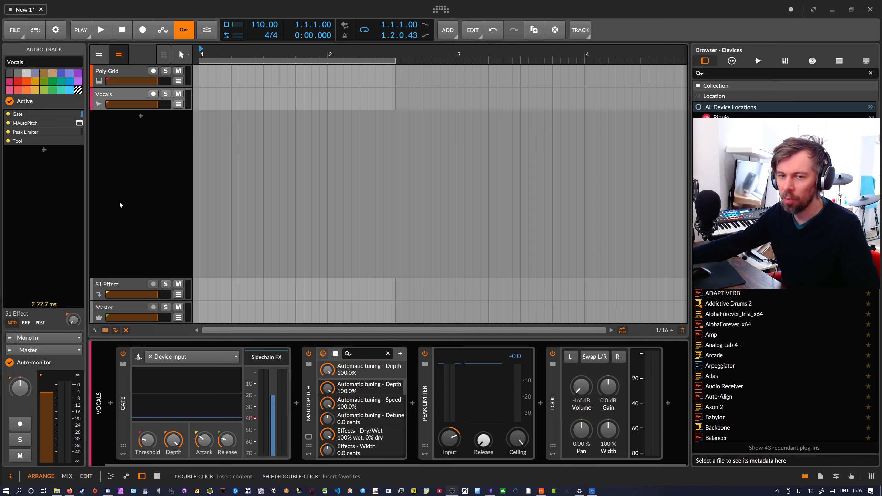
Add a new track below Vocals with MAutoPitch as its device.
left_click(134, 94)
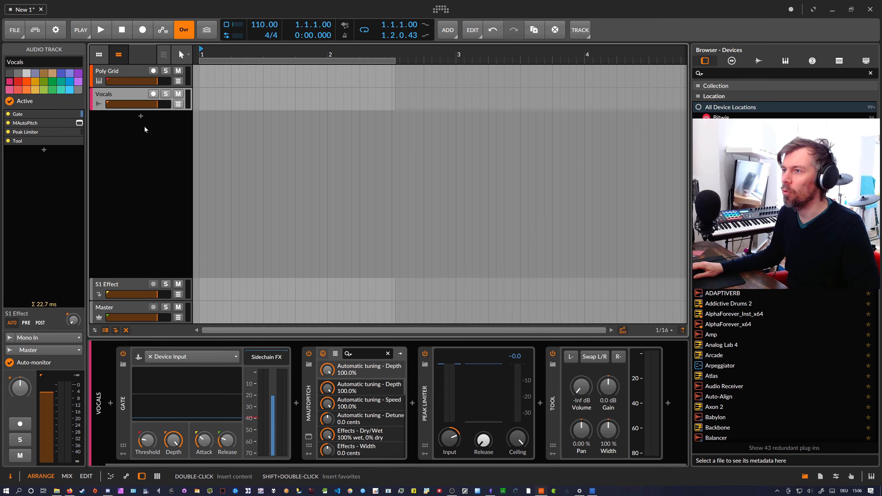
left_click(140, 116)
type("v")
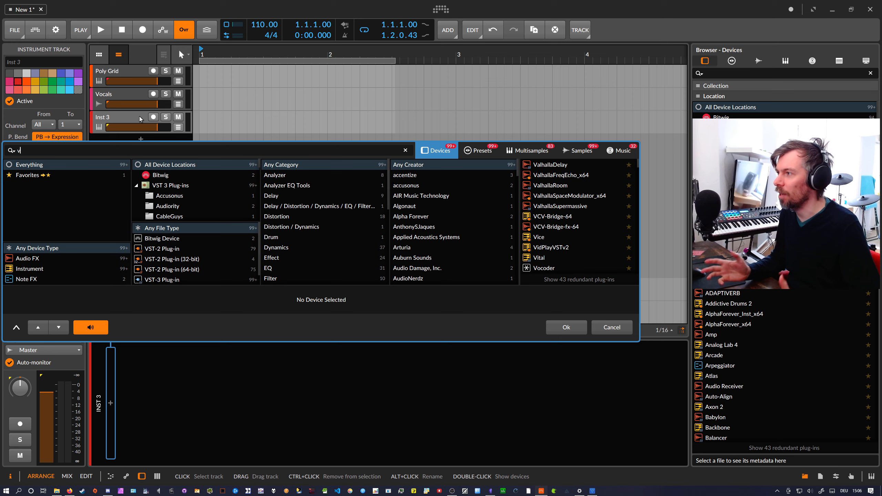
type("m")
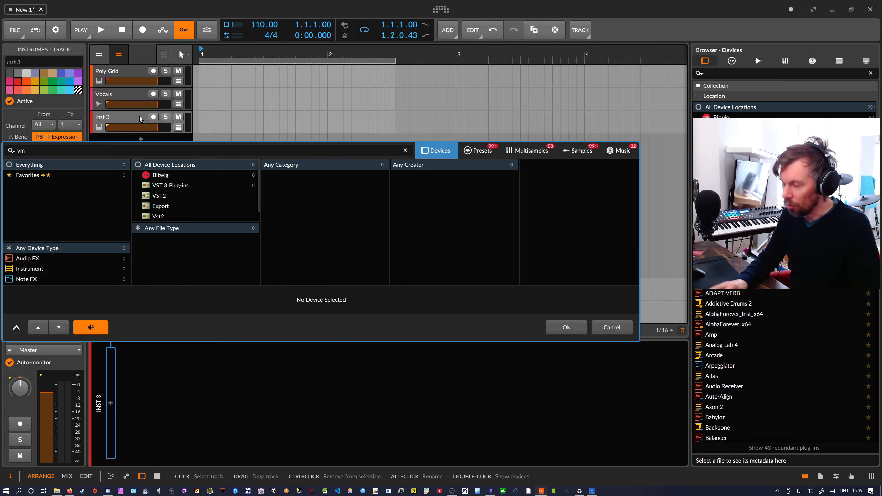
key("BackSpace")
key("BackSpace")
type("mauto")
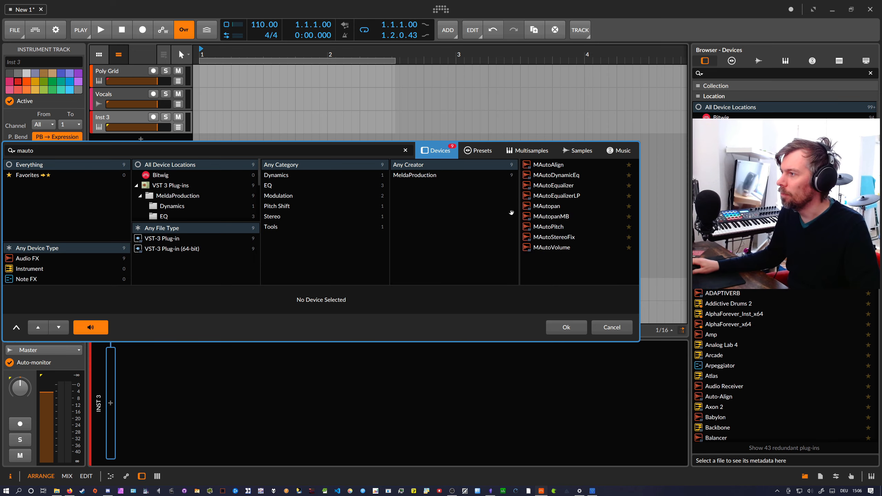
double_click(540, 227)
Delete the Vocals and Poly Grid tracks, keeping only the new MAutoPitch track.
left_click(134, 119)
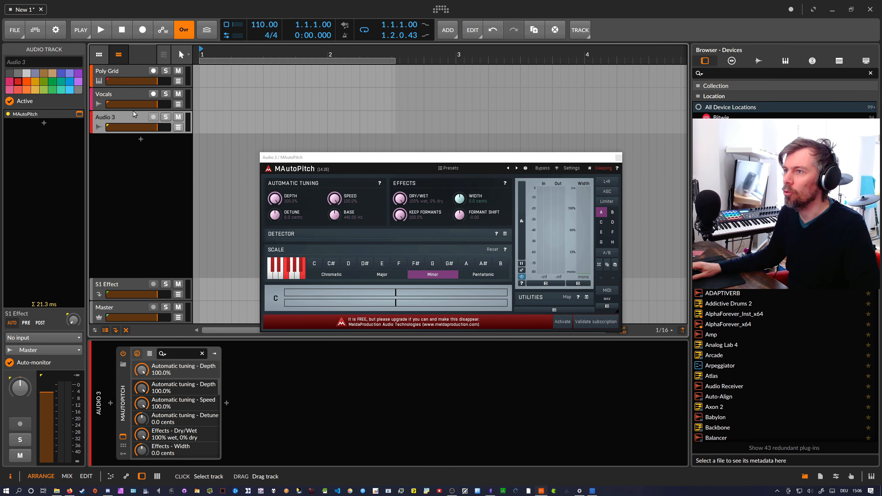
left_click(131, 96)
left_click(130, 74, "shift")
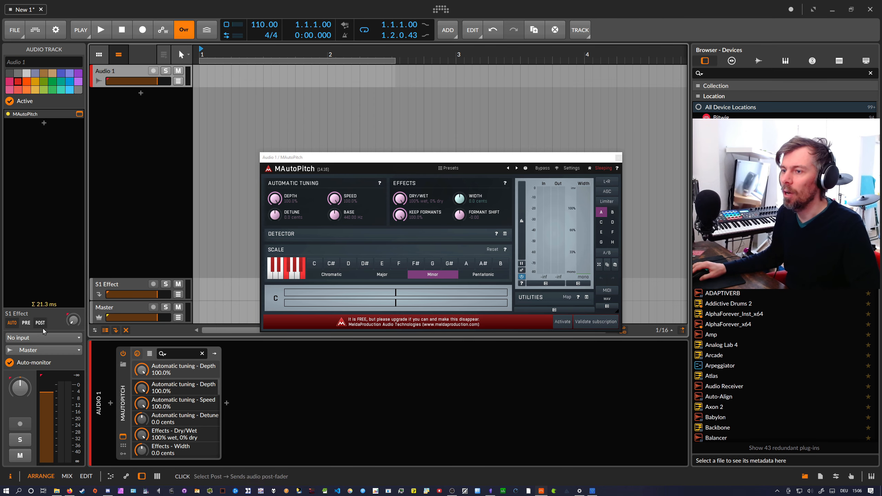
Set the MAutoPitch track's audio input to Mono In.
left_click(37, 337)
left_click(35, 366)
left_click(133, 72)
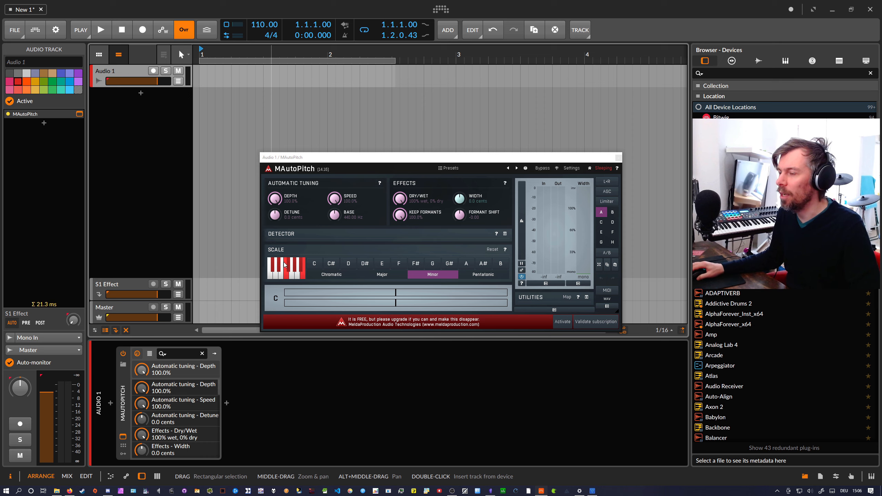
Restrict MAutoPitch's scale to the single note C and arm the track for recording.
mouse_move(277, 274)
left_mouse_down()
mouse_move(302, 270)
mouse_move(274, 277)
left_mouse_up()
left_click(275, 278)
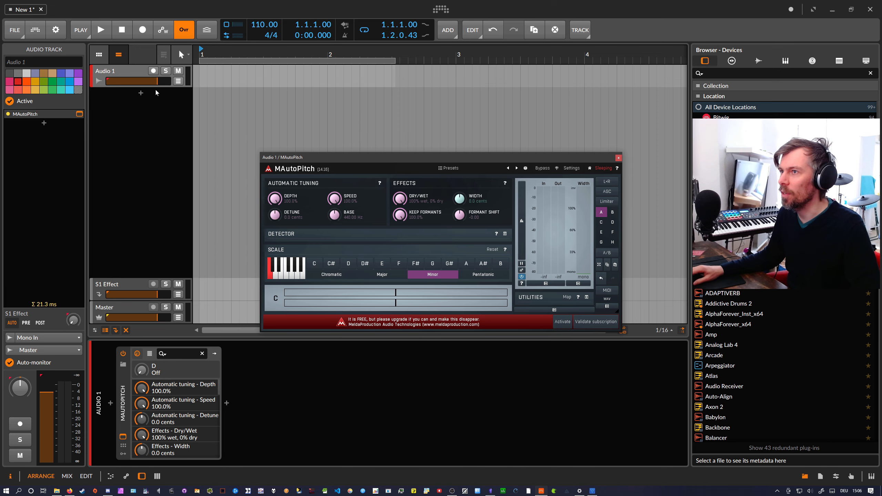
left_click(153, 73)
left_click(153, 71)
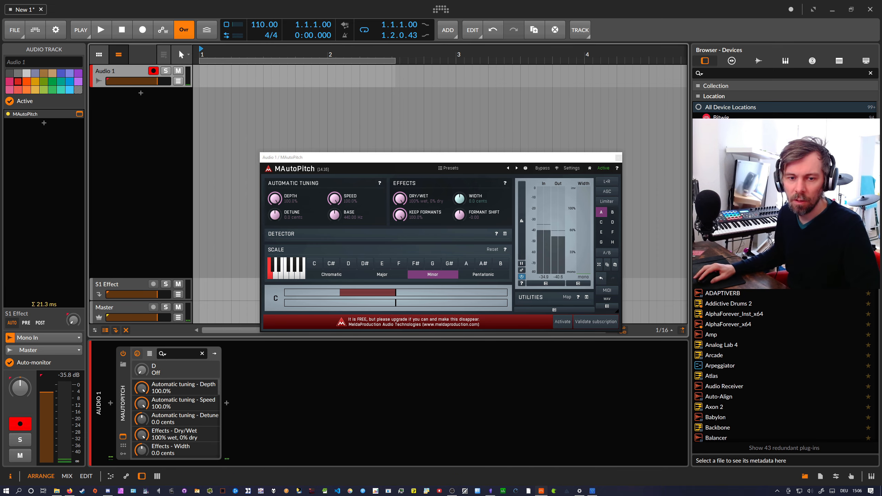
Add a Peak Limiter after MAutoPitch and raise its Input gain.
left_click(227, 403)
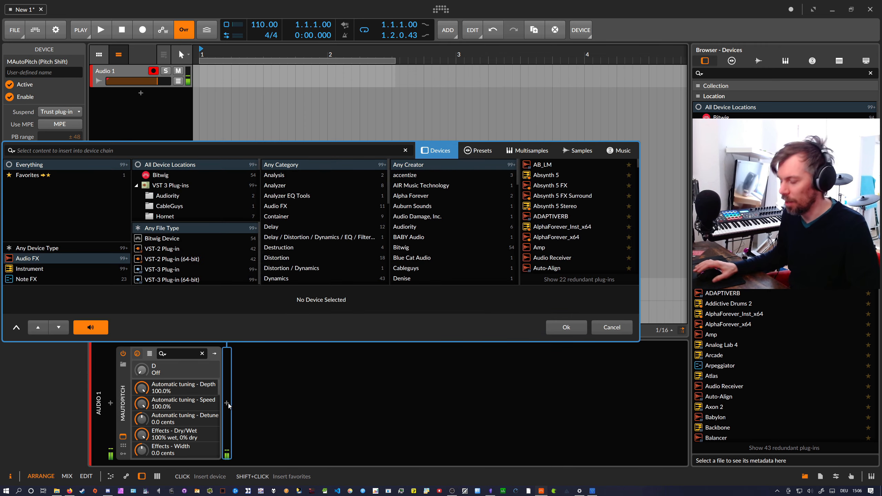
type("peak")
key("Return")
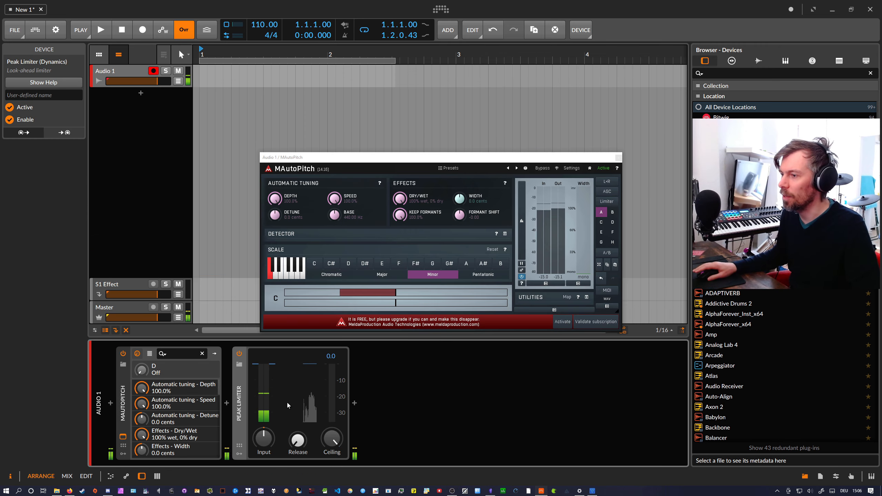
left_click_drag(264, 438, 264, 414)
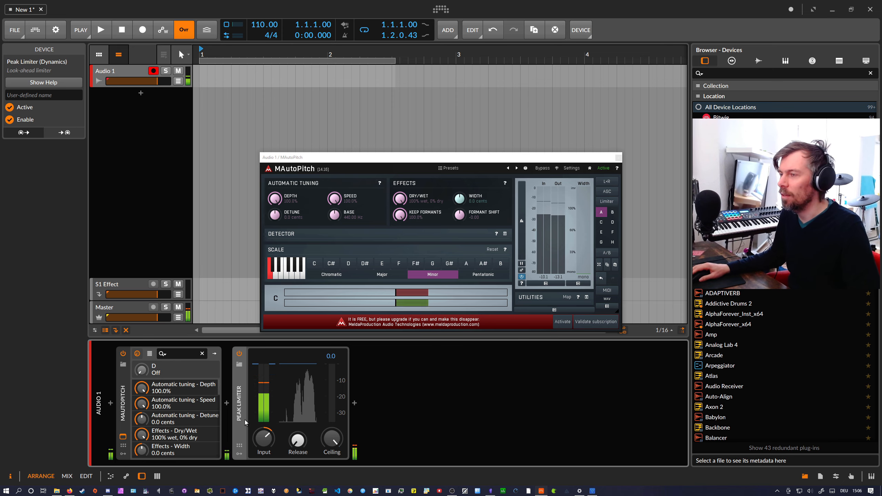
Insert ValhallaSupermassive between MAutoPitch and Peak Limiter.
left_click(228, 404)
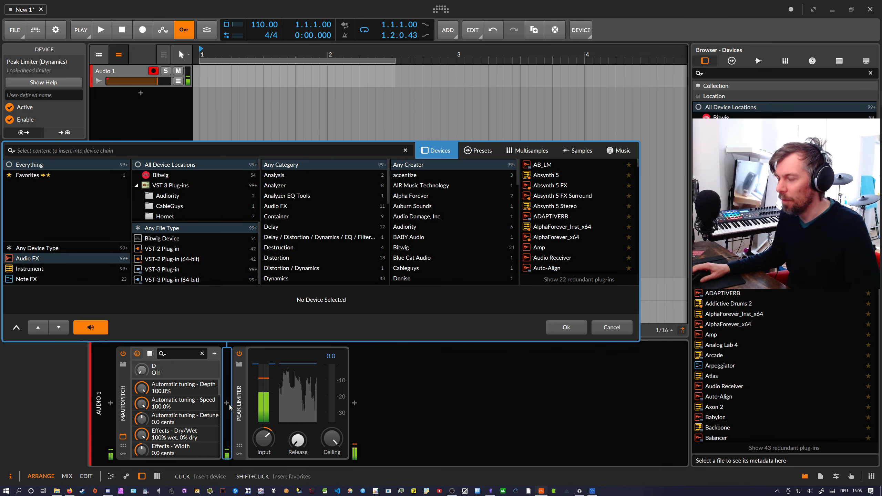
type("super")
key("Down")
key("Return")
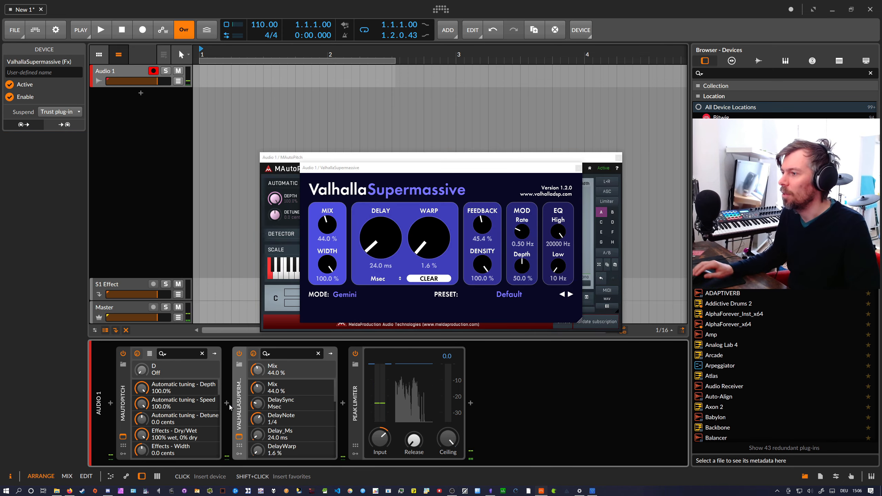
Set ValhallaSupermassive's Mix to 50.4 %, Delay to 43.2 ms and Feedback to 91.4 %, and close its window.
left_click_drag(328, 226, 328, 223)
left_click_drag(382, 239, 382, 242)
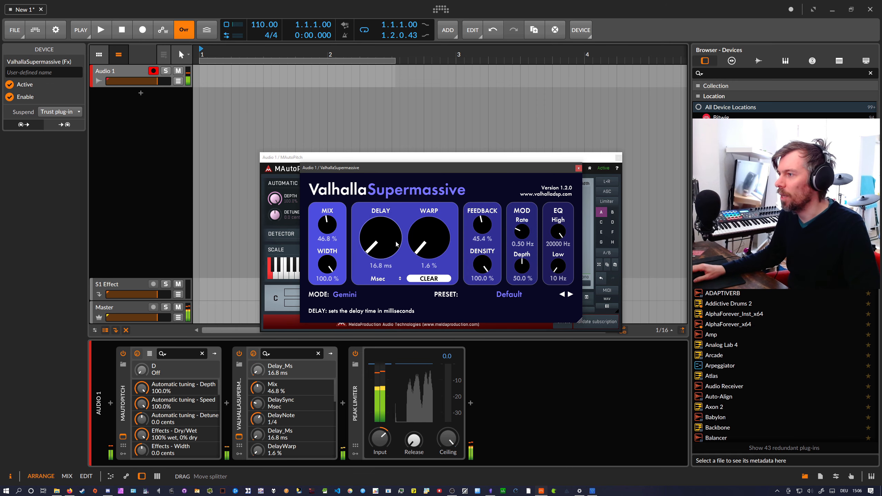
left_click_drag(482, 226, 483, 209)
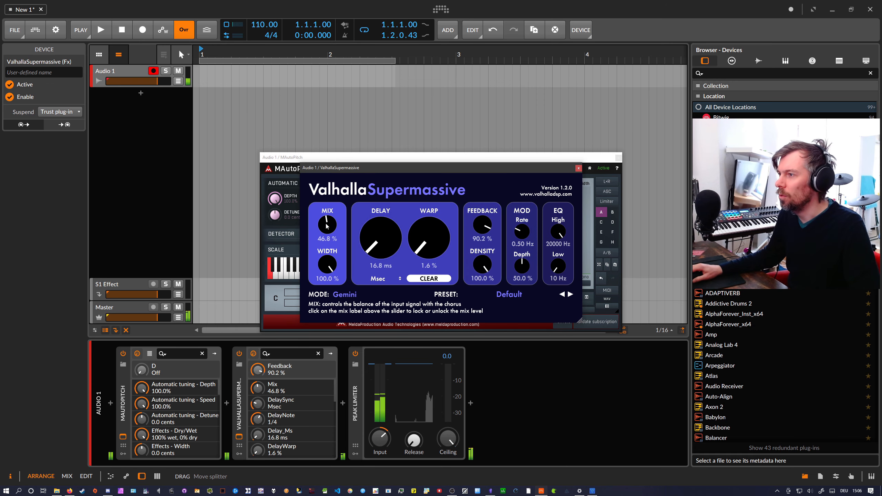
left_click_drag(327, 225, 329, 222)
left_click_drag(380, 239, 381, 234)
left_click_drag(482, 232, 483, 230)
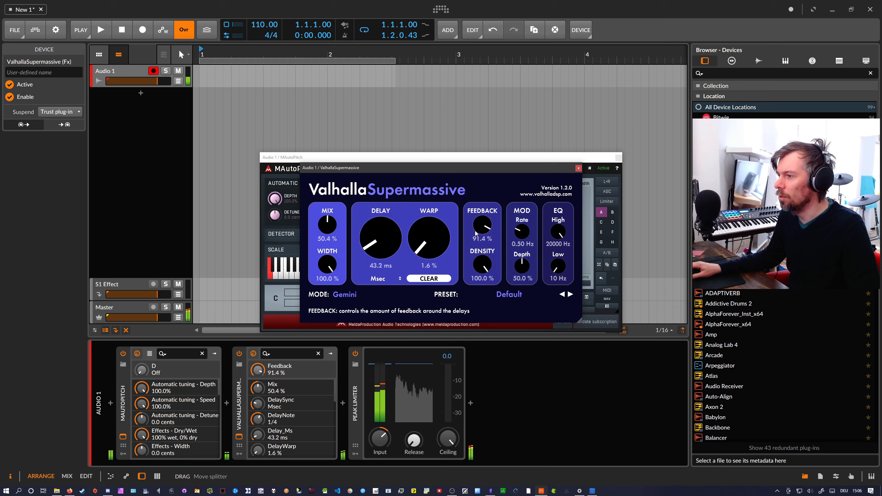
left_click(579, 168)
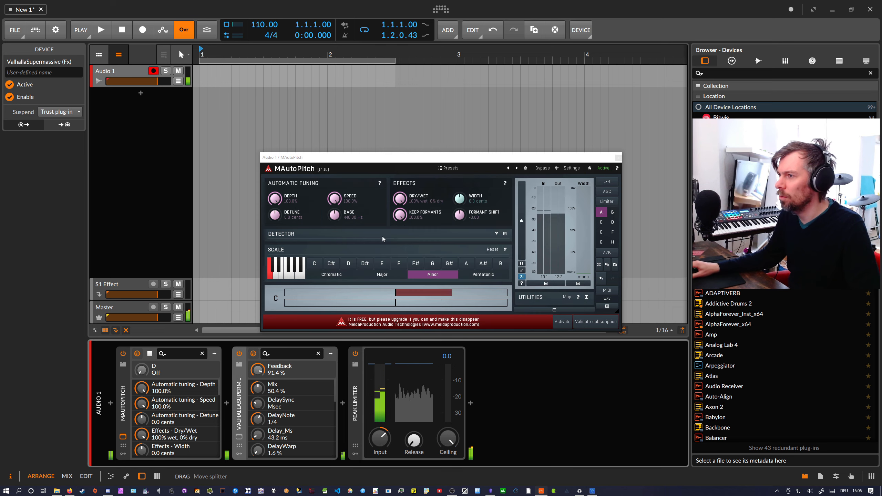
Enable A# and F# in MAutoPitch's scale and disarm the track.
left_click(300, 265)
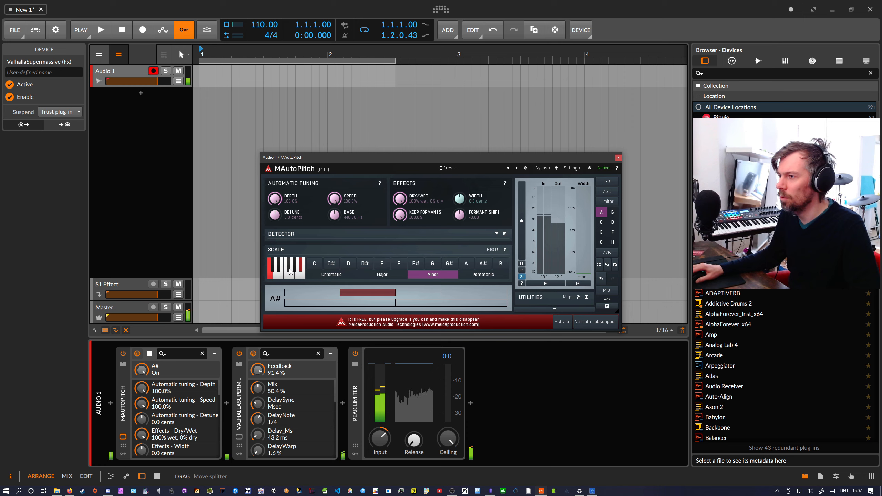
left_click(289, 271)
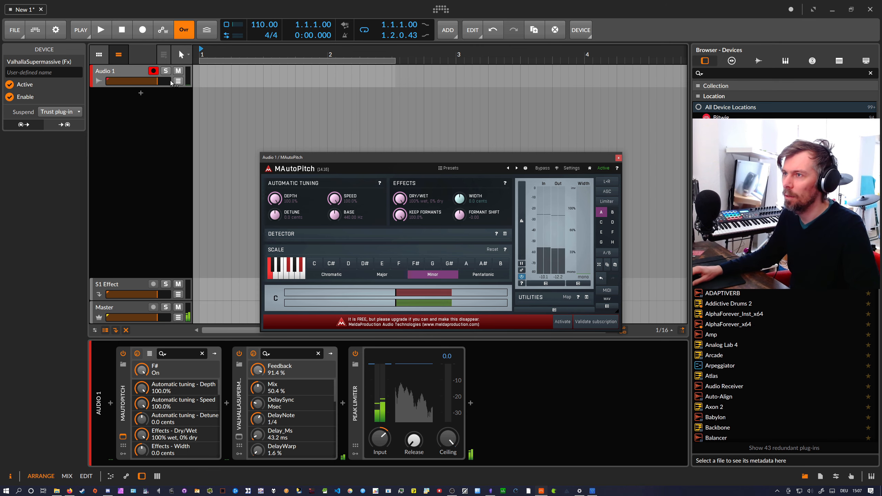
left_click(153, 70)
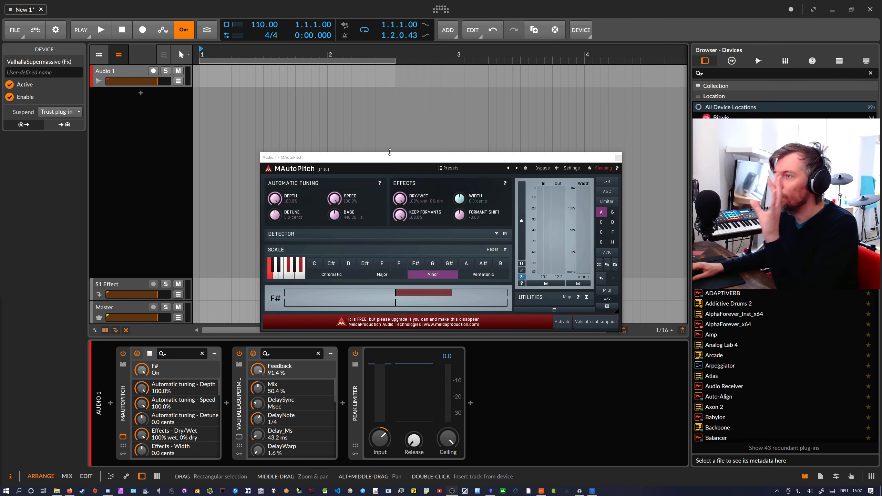
Turn off F# and A# in MAutoPitch's scale so that only C stays enabled.
left_click_drag(365, 160, 362, 141)
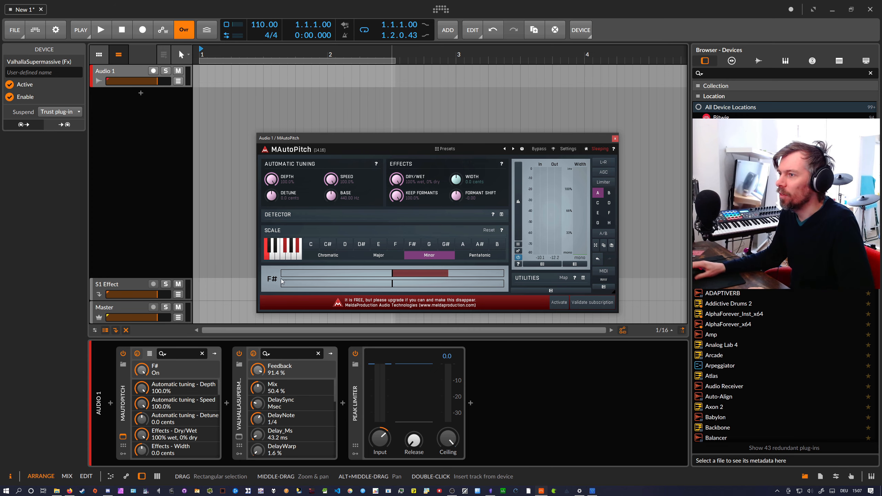
left_click(285, 248)
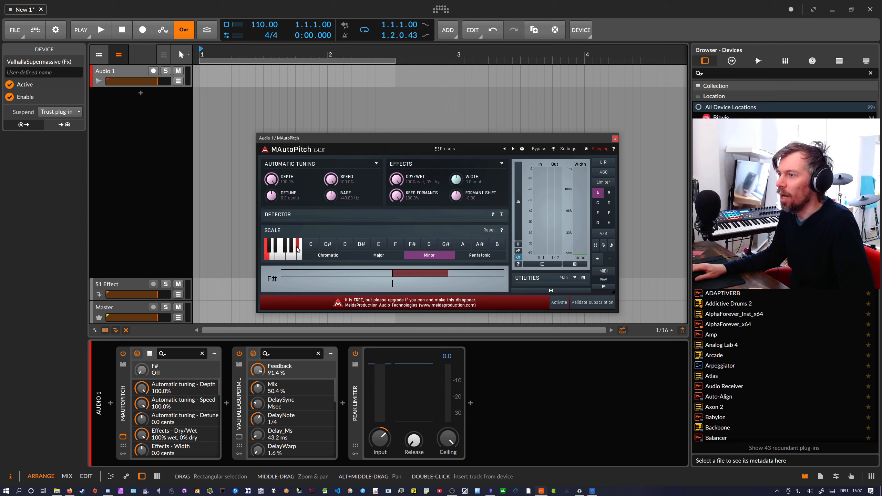
left_click(297, 246)
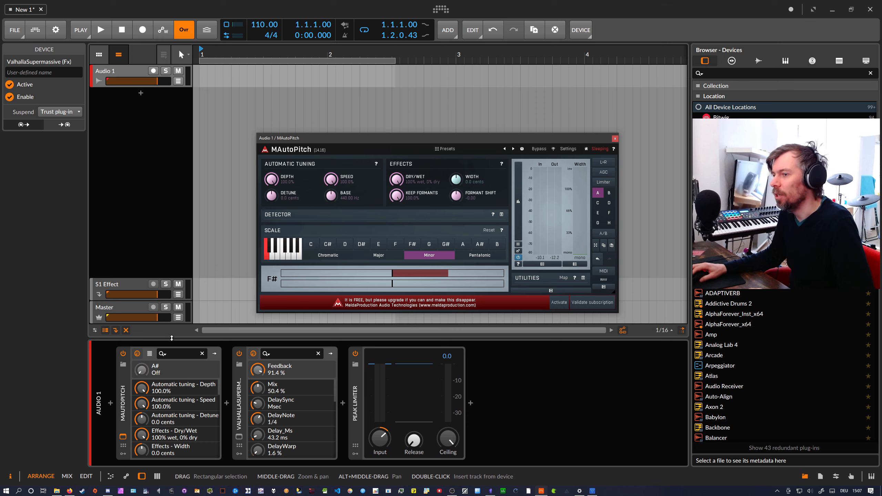
Audition the voice through the single-note tuning on Audio 1, silencing the tail with the track volume and resetting it to 0.0 dB.
left_click(127, 362)
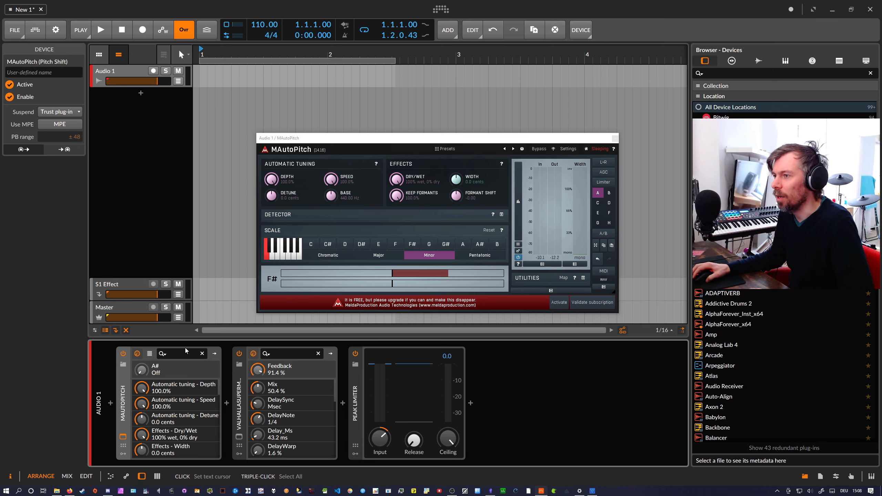
left_click(153, 71)
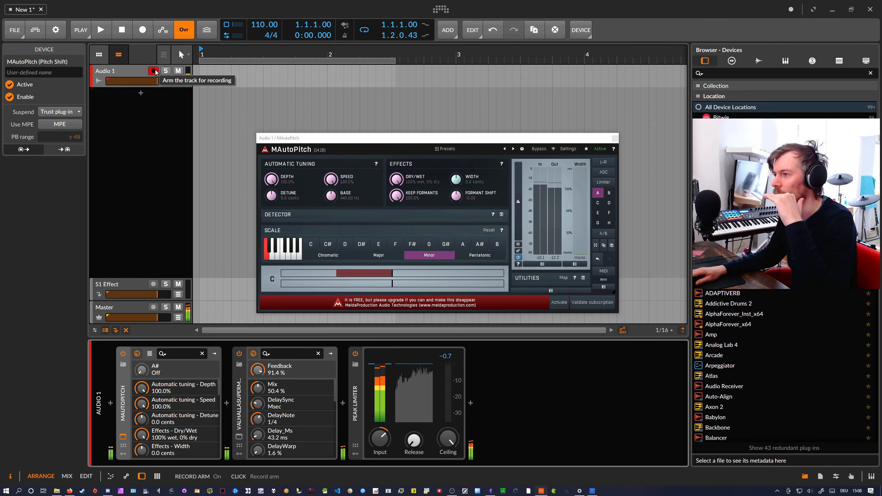
left_click(154, 71)
left_click_drag(156, 80, 106, 83)
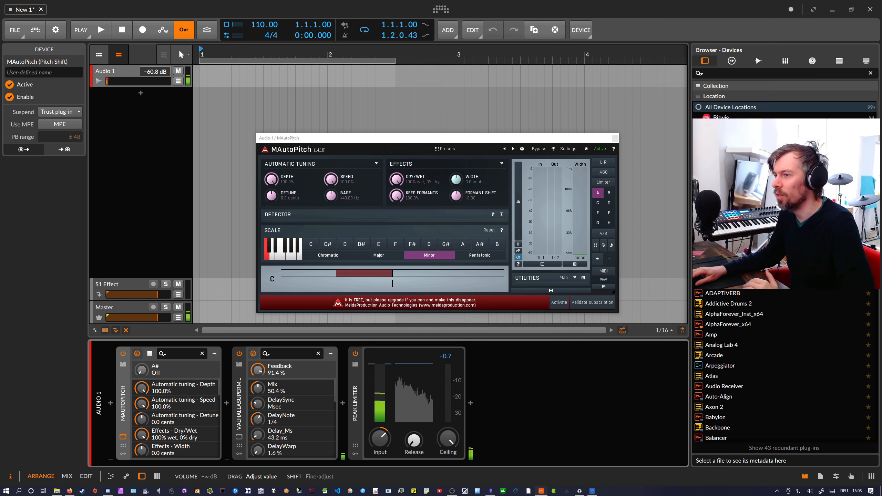
double_click(106, 84)
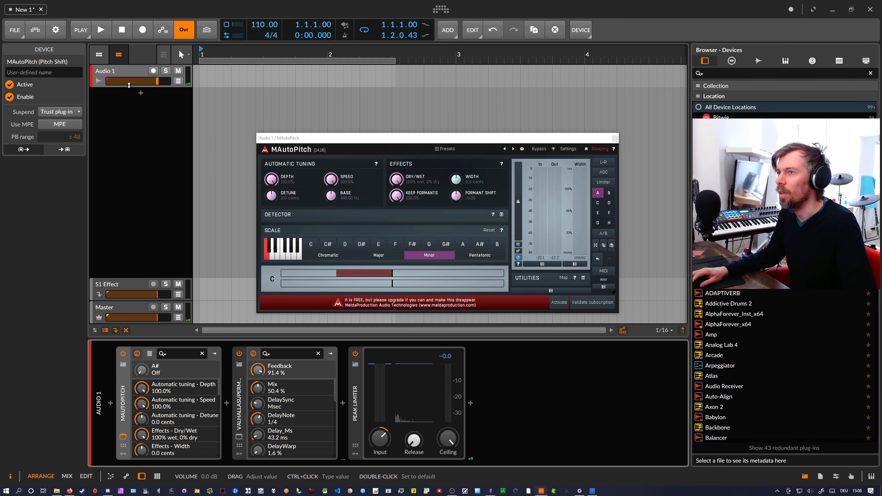
Switch MAutoPitch's scale from C to D# only and wrap the device in an FX Layer.
left_click(274, 258)
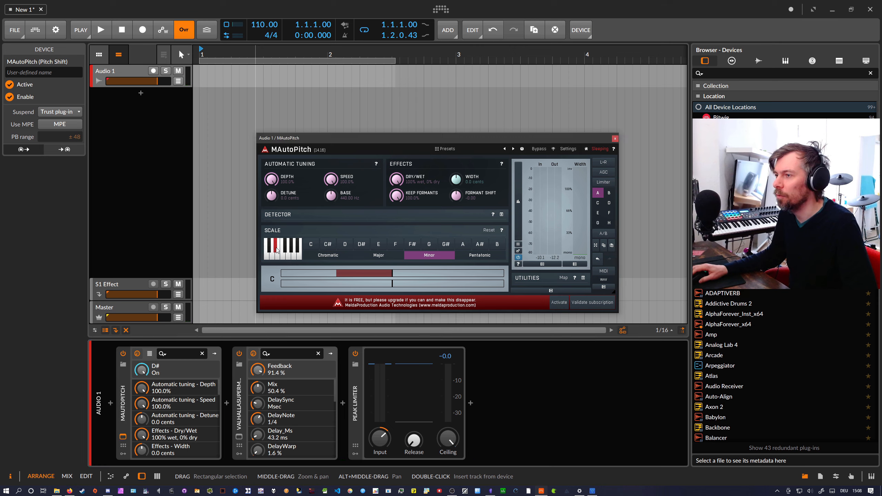
left_click(124, 394)
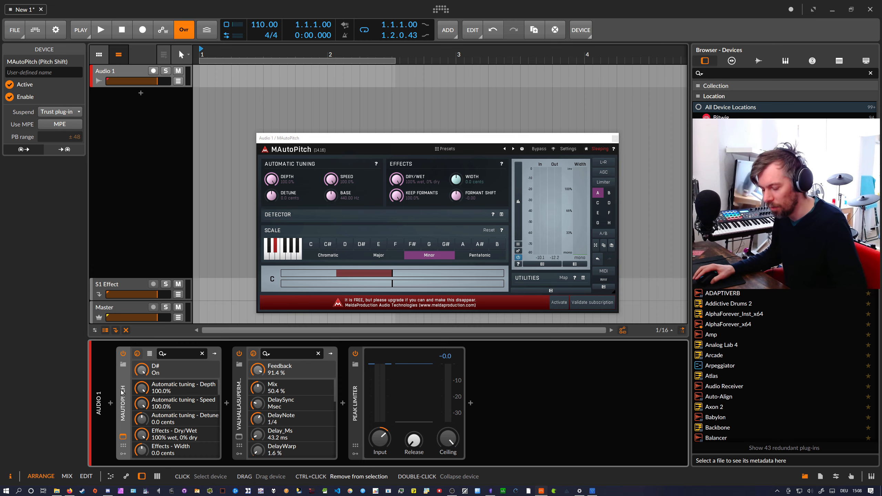
key("ctrl+g")
left_click(156, 357)
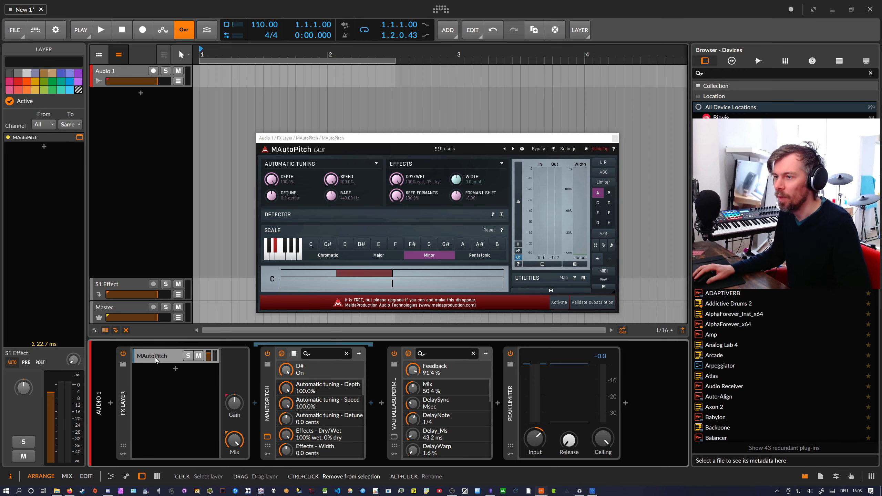
Duplicate the MAutoPitch layer and set the copy's scale to F# only, closing its window.
key("ctrl+d")
left_click(159, 370)
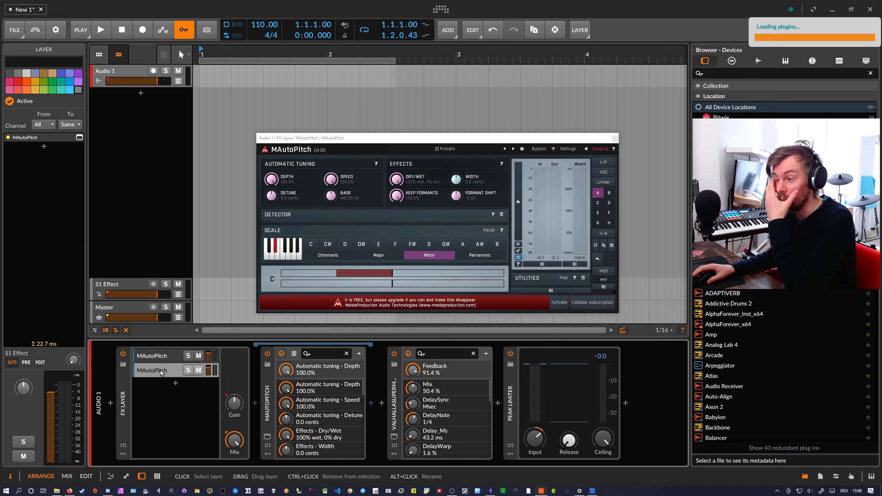
left_click_drag(425, 137, 389, 132)
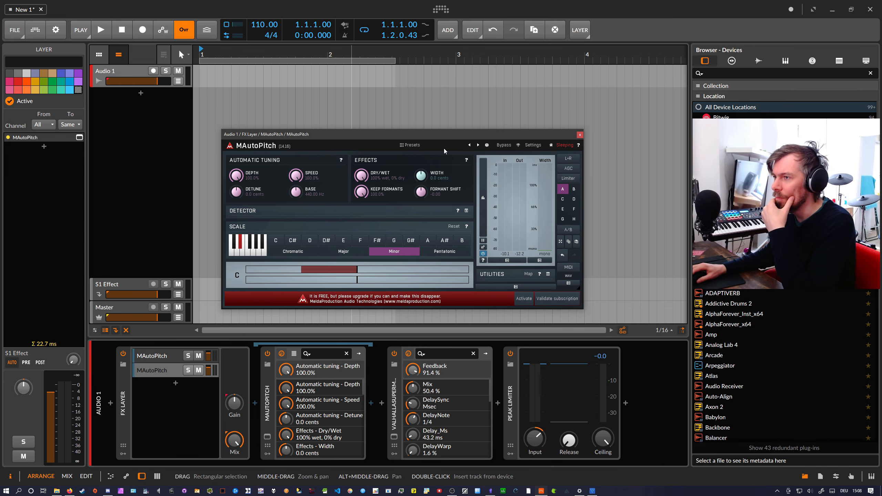
left_click(580, 134)
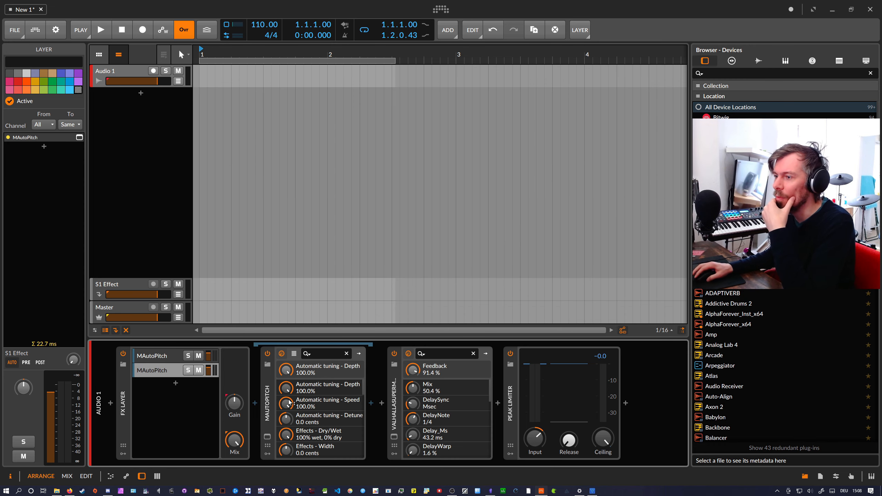
left_click(267, 437)
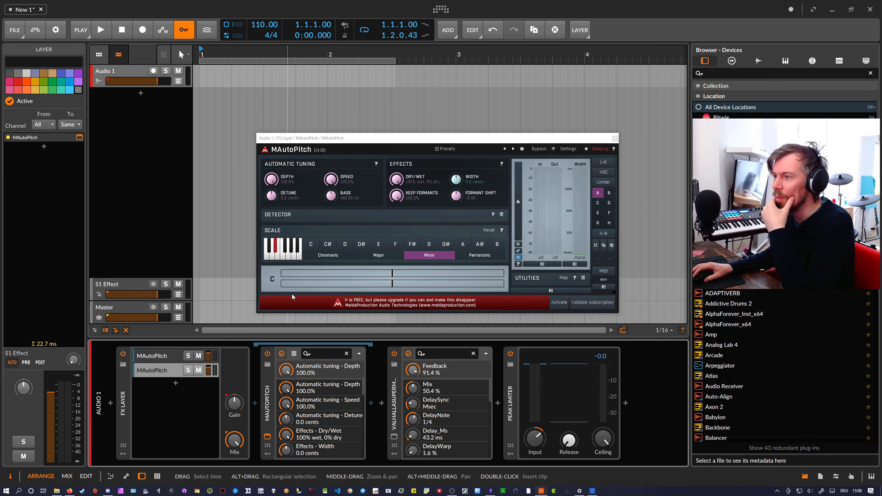
left_click(286, 255)
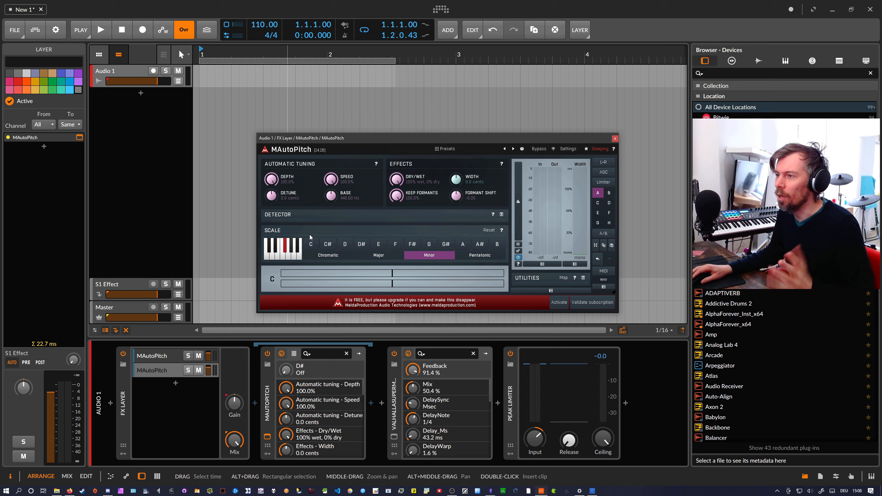
left_click(615, 138)
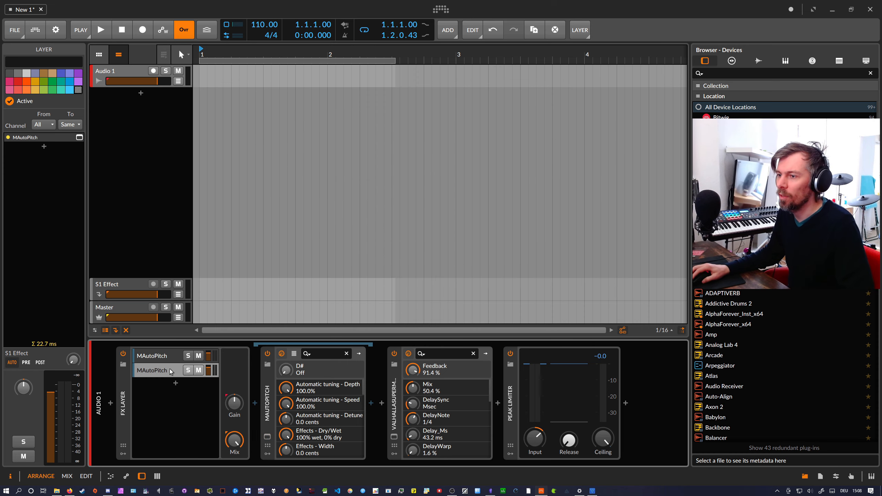
Duplicate the second MAutoPitch layer and set the third layer's scale to A# only, closing its window.
key("ctrl+d")
left_click(267, 437)
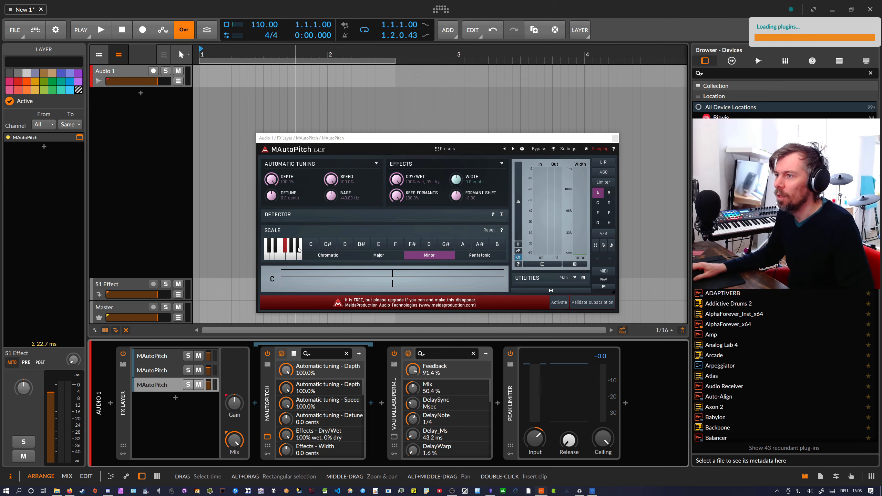
left_click(300, 251)
left_click(297, 249)
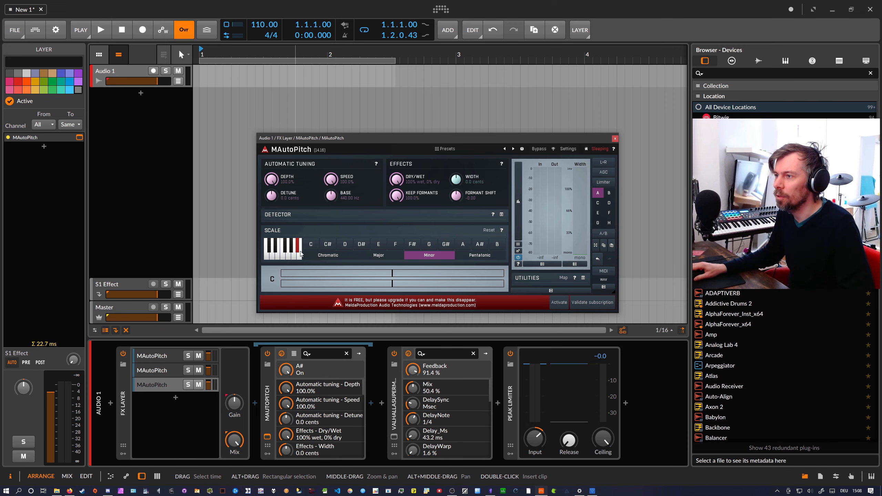
left_click_drag(584, 139, 562, 139)
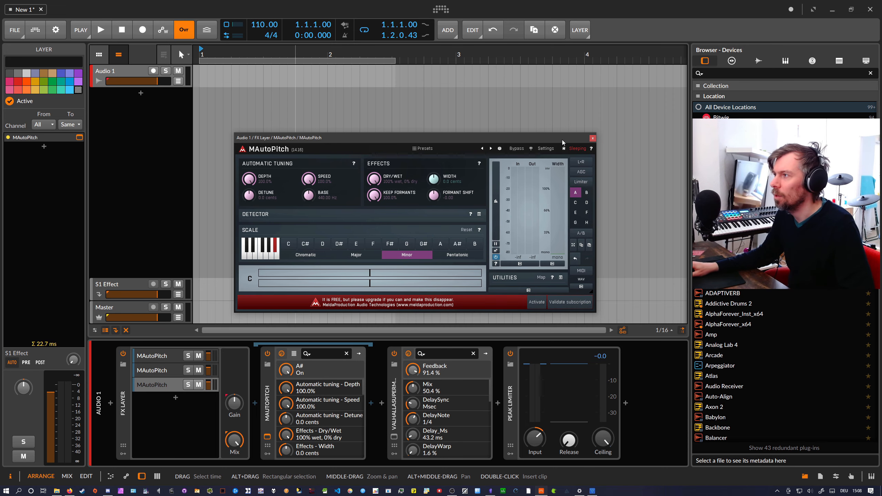
left_click(593, 138)
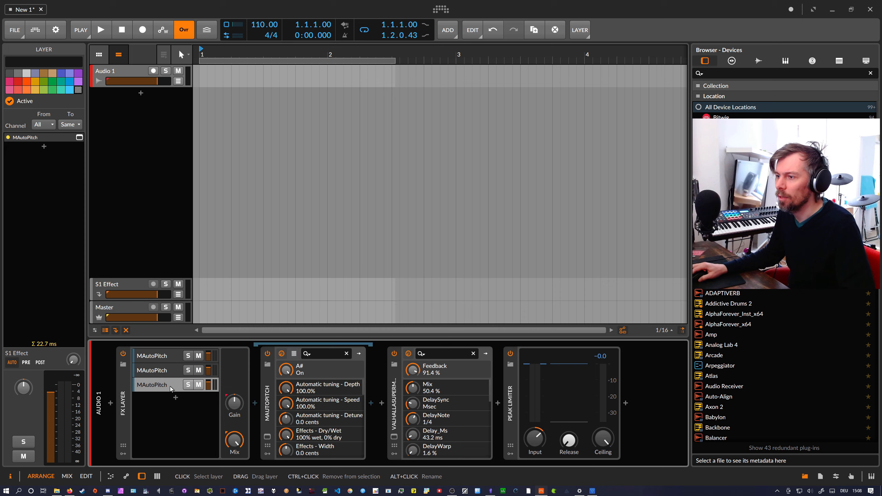
key("Delete")
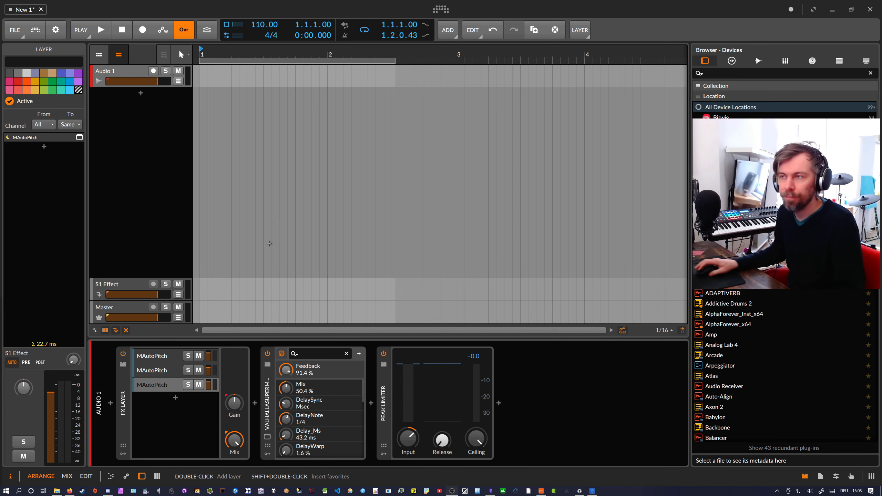
Audition the three-layer drone with Audio 1 armed and set ValhallaSupermassive's Delay to 115.2 ms.
left_click(153, 71)
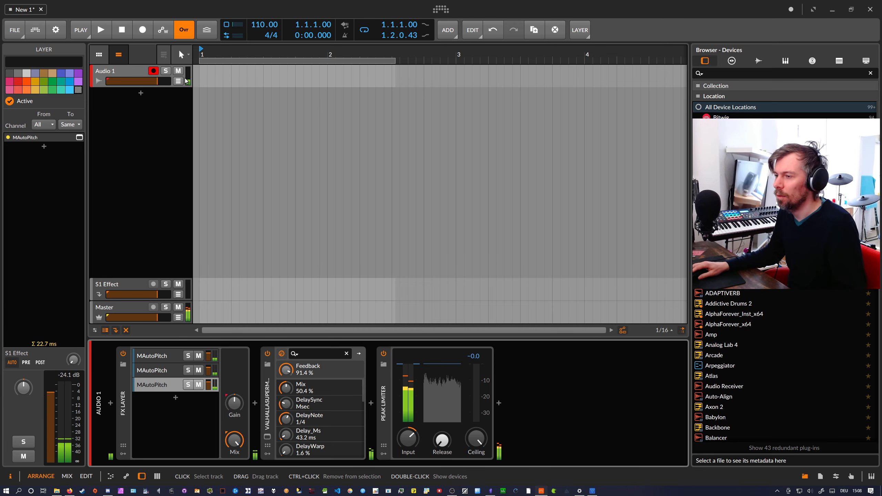
left_click(267, 437)
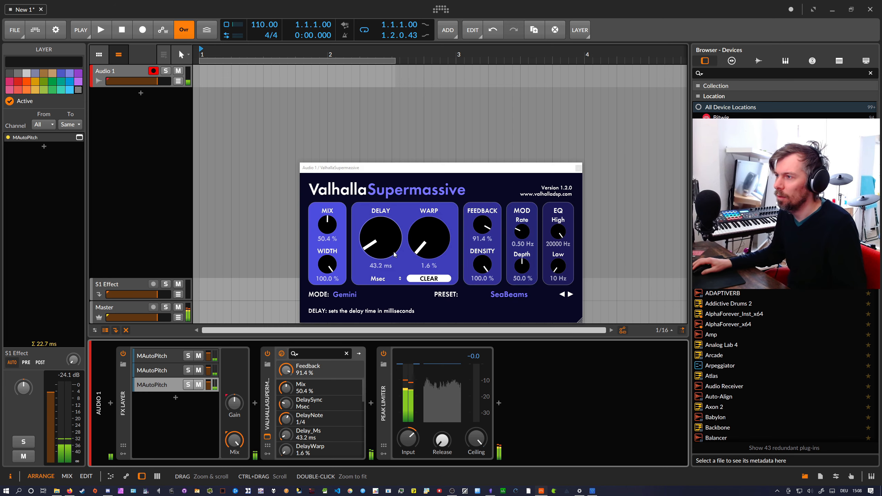
left_click_drag(379, 240, 379, 226)
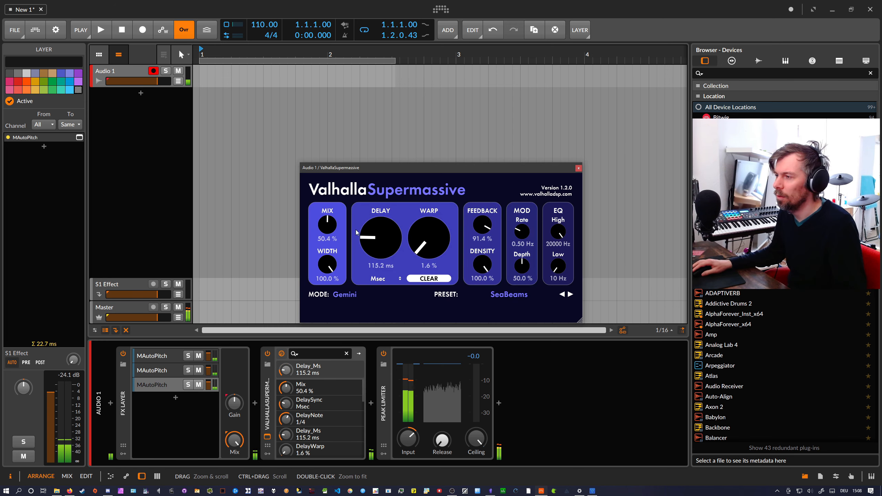
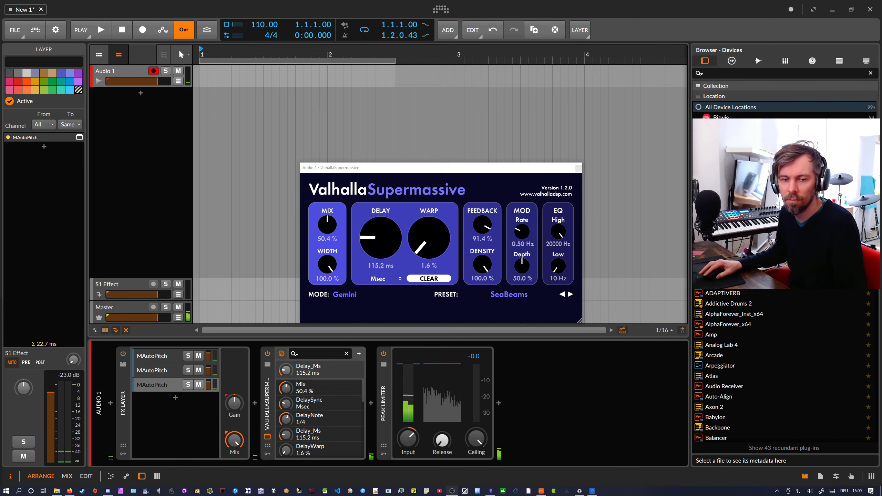
left_click(153, 71)
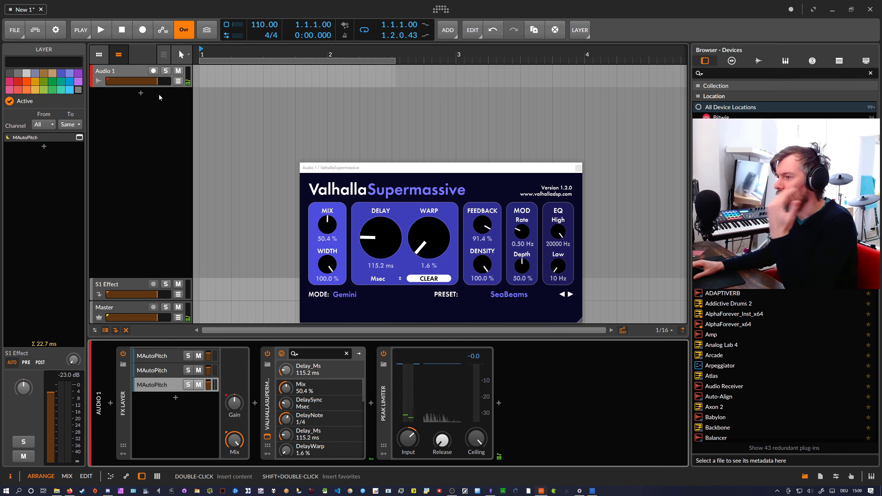
Delete the FX Layer, ValhallaSupermassive and Peak Limiter from Audio 1.
left_click(128, 376)
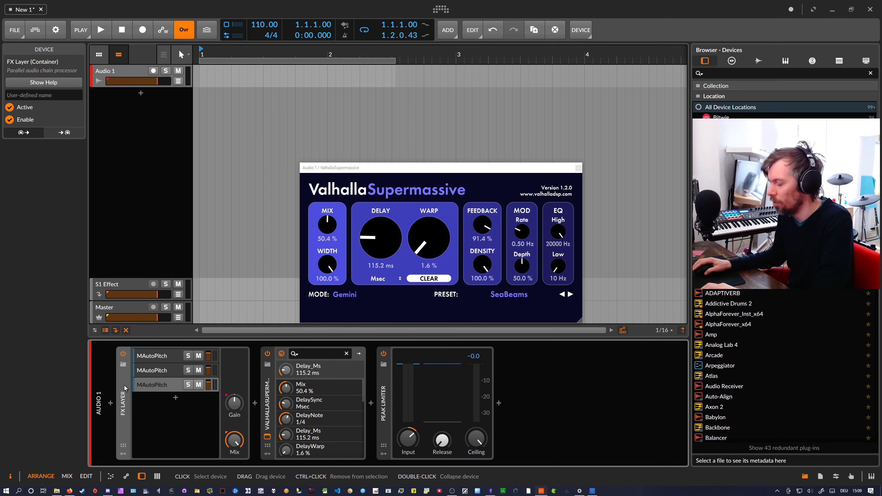
key("Delete")
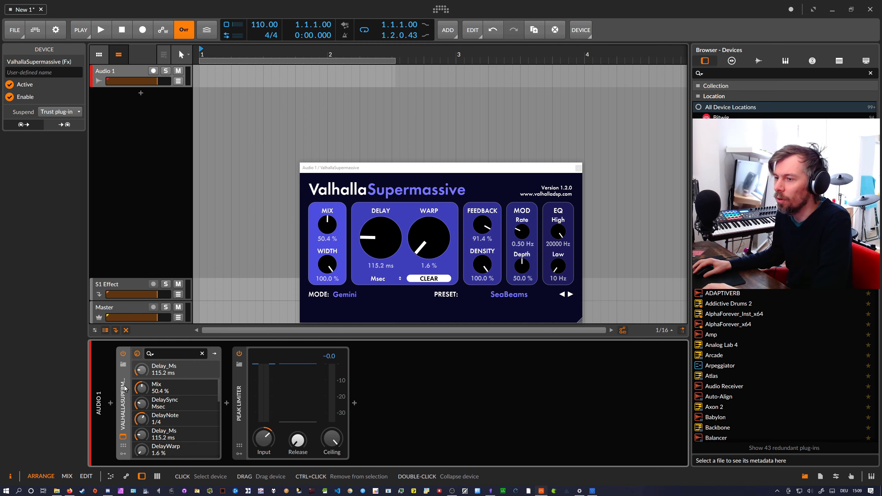
key("Delete")
key("Delete")
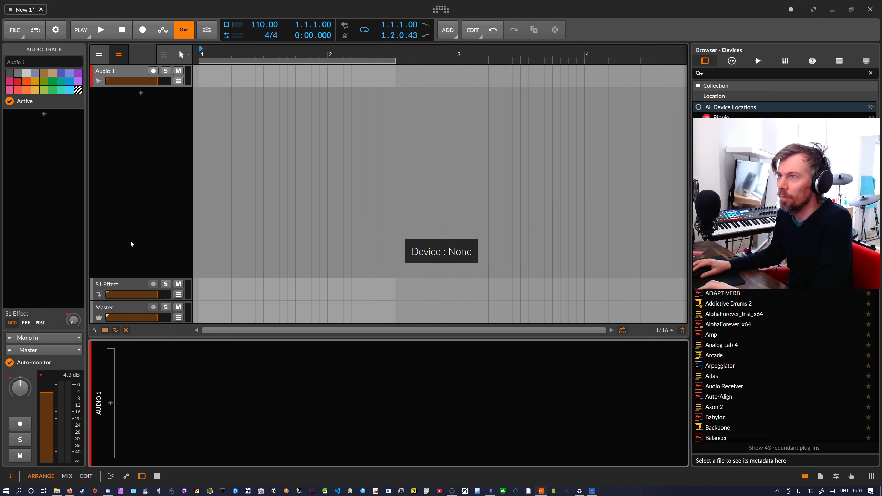
Set the arranger loop range to four bars starting at bar 1.
left_click(131, 74)
left_click_drag(334, 54, 215, 55)
left_click(135, 72)
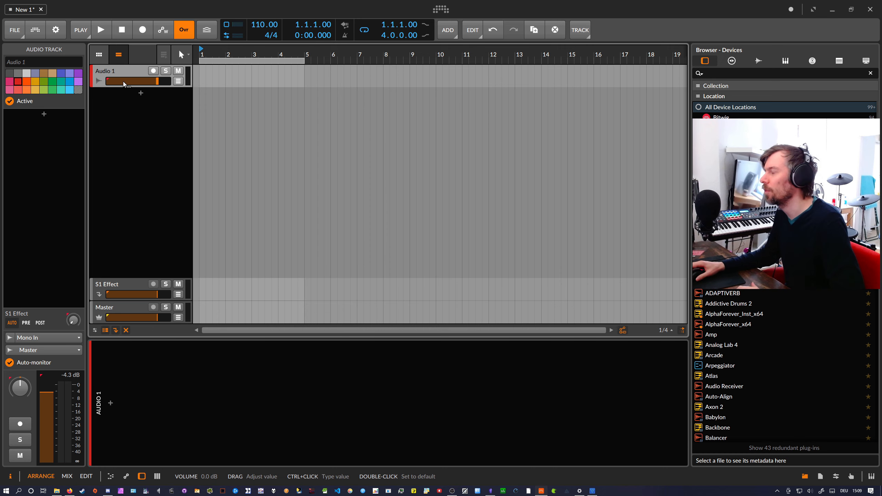
left_click_drag(213, 56, 218, 64)
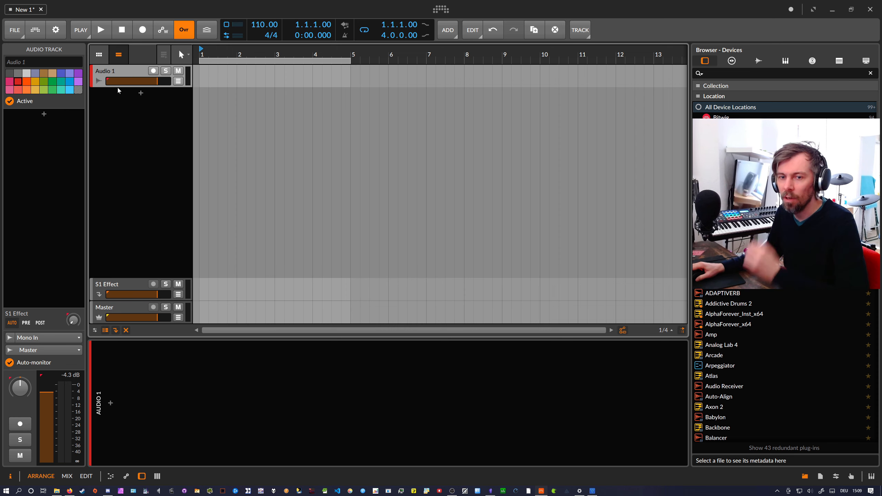
Record a vocal take of about two and a half bars on Audio 1 from bar 1, and disarm the track.
left_click(107, 32)
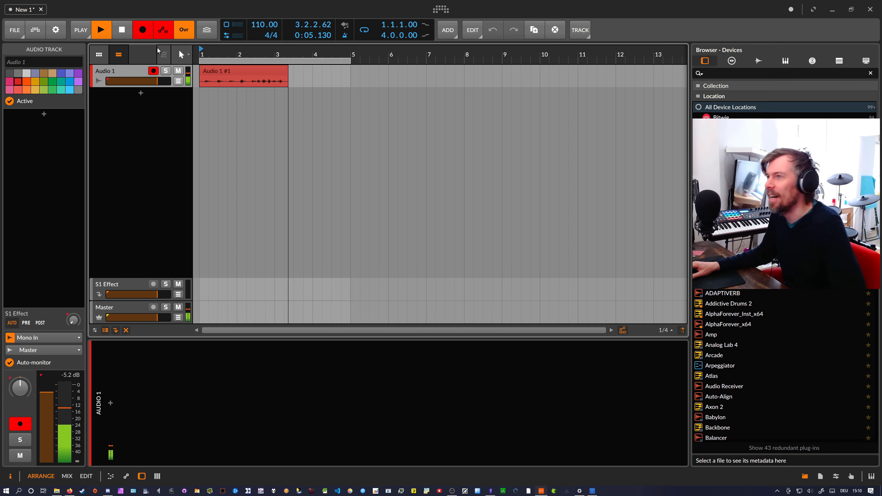
key("space")
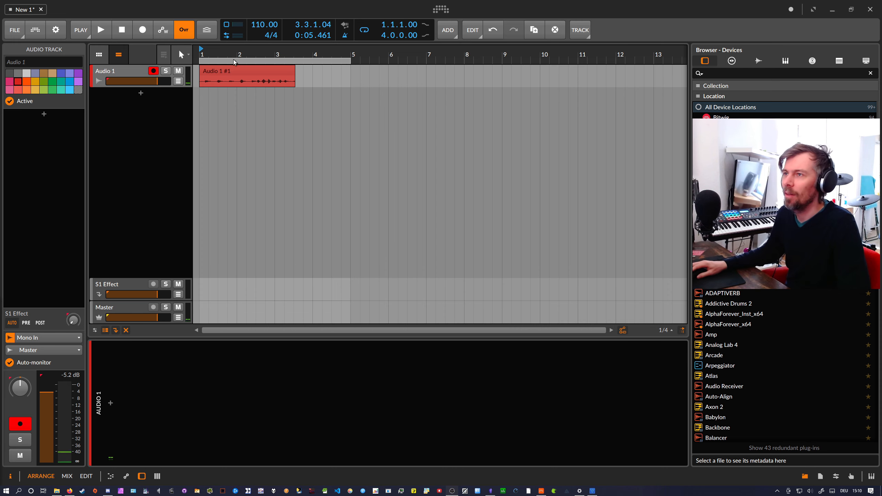
left_click(154, 71)
left_click_drag(210, 55, 221, 56)
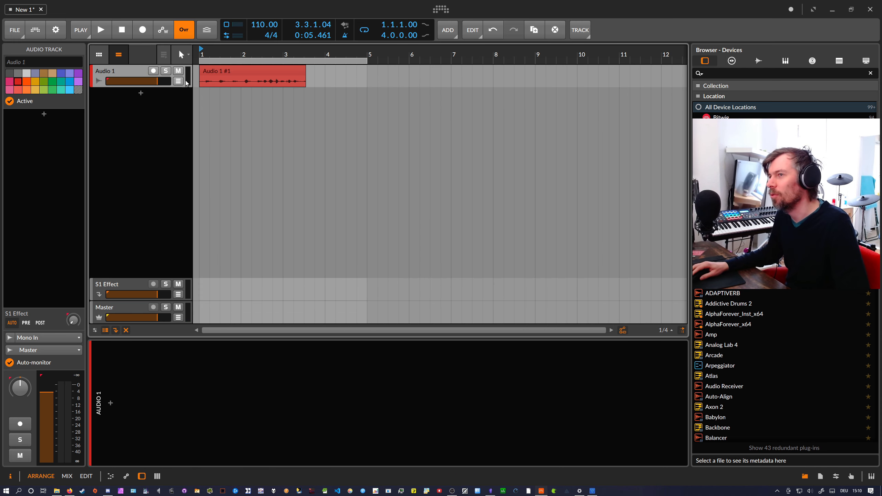
Increase Audio 1's track height and trim the end of the recorded clip to about 0.4 bar.
left_click_drag(172, 87, 172, 160)
mouse_move(229, 53)
left_mouse_down()
mouse_move(220, 67)
mouse_move(245, 53)
left_mouse_up()
left_click(249, 71)
left_click_drag(250, 101, 240, 102)
left_click_drag(410, 90, 234, 91)
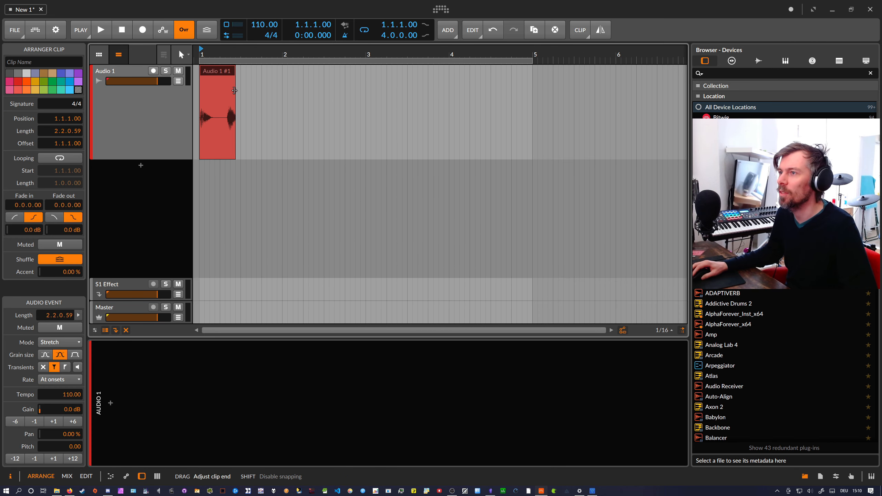
Shorten the recorded clip to one beat, loop the arranger over it and audition it.
key("ctrl+l")
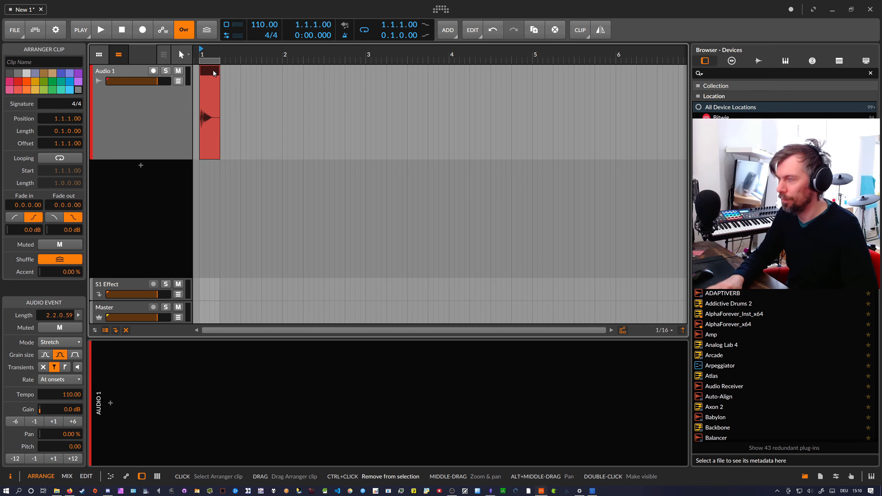
key("space")
key("space")
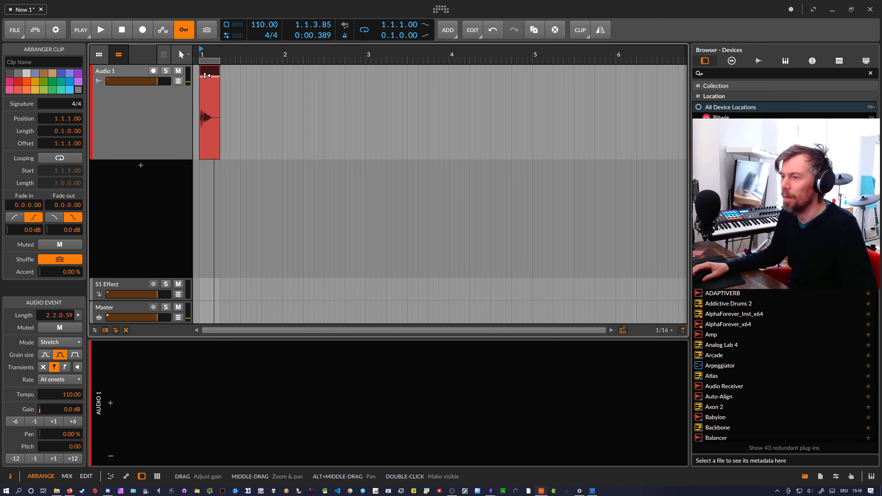
Insert a Filter on Audio 1, set it to 4-pole low-pass with the cutoff at 114 Hz, and audition it.
left_click(173, 101)
left_click(111, 404)
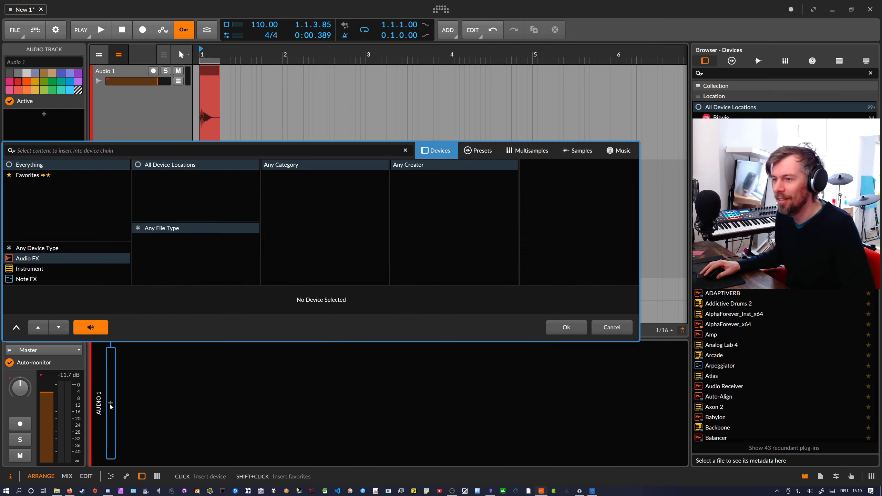
type("filter")
key("Return")
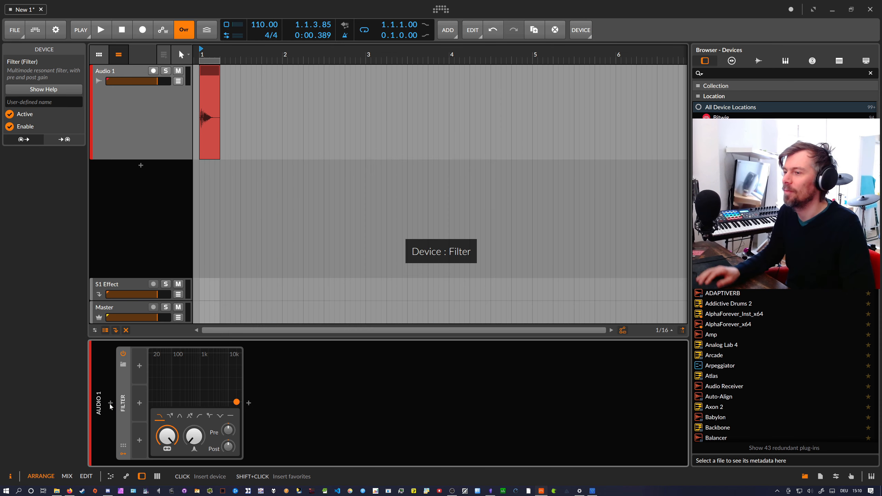
left_click(171, 416)
mouse_move(169, 439)
left_mouse_down()
mouse_move(169, 469)
mouse_move(169, 449)
left_mouse_up()
key("space")
key("space")
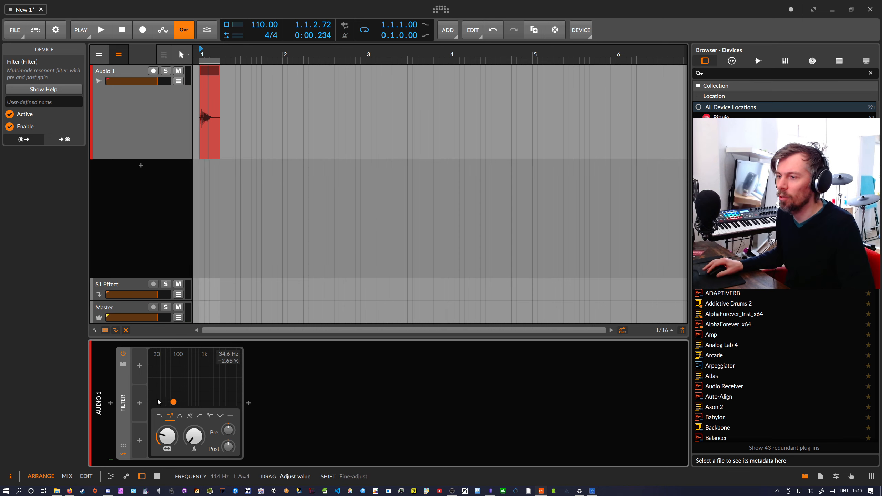
Add an Audio Sidechain modulator to the Filter and open its detail settings.
left_click(139, 367)
type("ad")
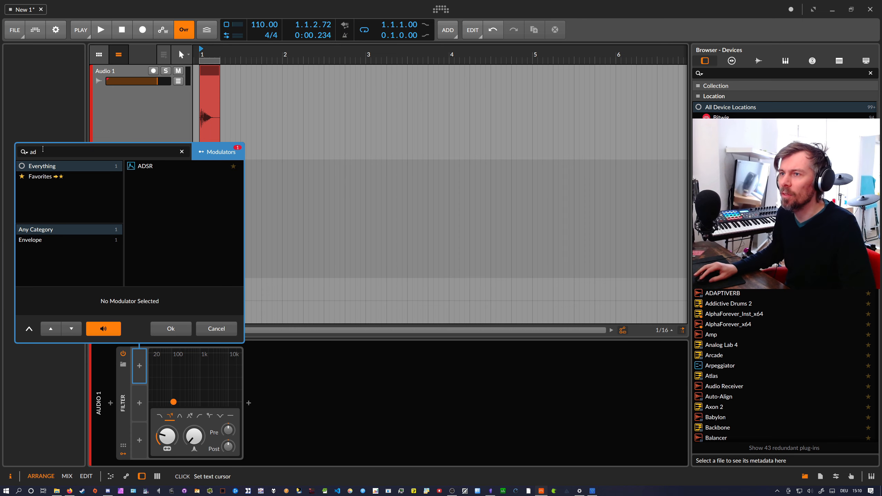
type("side")
key("Down")
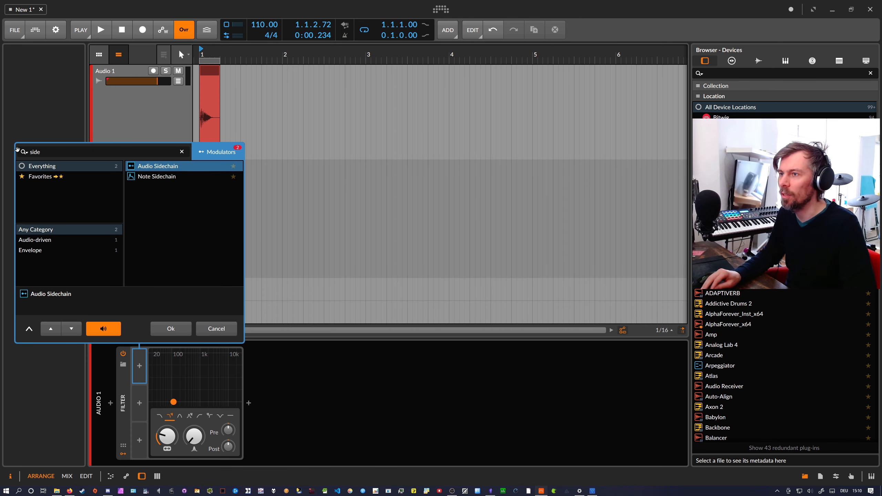
key("Return")
left_click(163, 367)
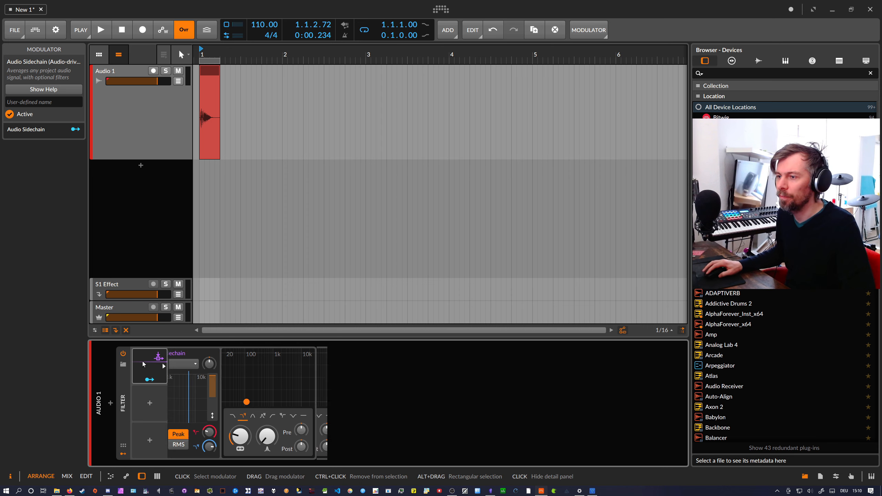
Adjust the Audio Sidechain's fall time and narrow its detection filter to the low frequencies while auditioning.
left_click_drag(211, 436, 215, 439)
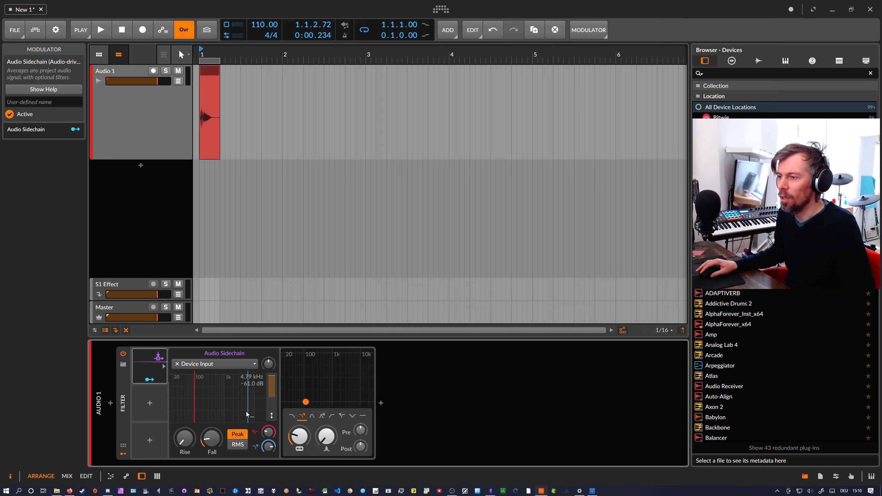
left_click_drag(247, 413, 204, 409)
key("space")
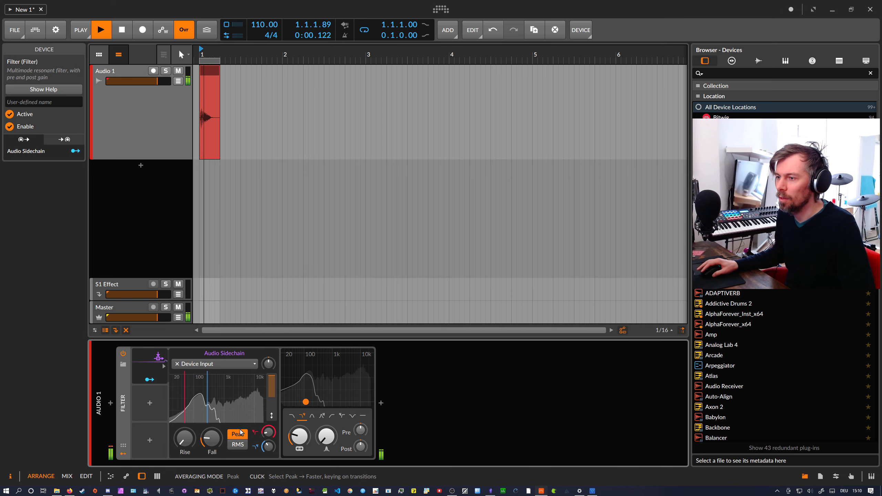
key("space")
Map the Audio Sidechain to the Filter's cutoff with a modulation amount of +92.04 and audition it.
left_click(150, 379)
left_click_drag(299, 437, 300, 422)
key("space")
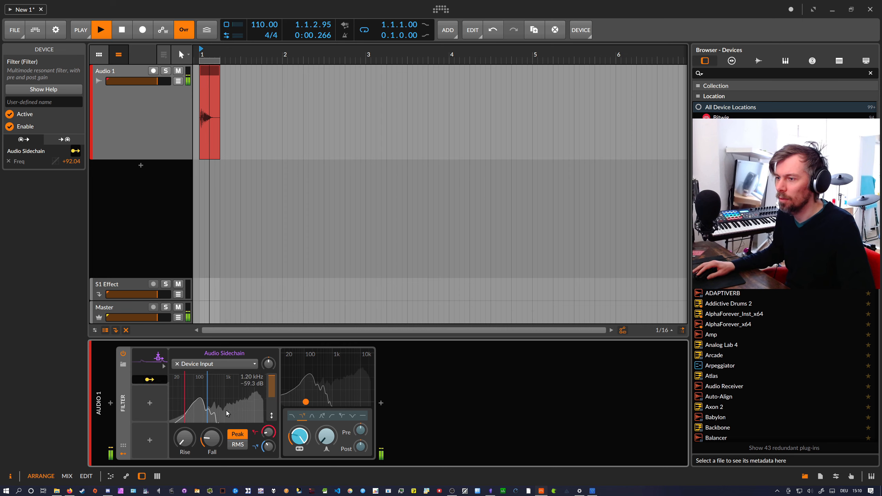
key("space")
Tune the Audio Sidechain's gain and fall time, and set its cutoff modulation amount to +52.26.
mouse_move(270, 365)
left_mouse_down()
mouse_move(269, 351)
mouse_move(270, 366)
left_mouse_up()
key("Escape")
key("space")
key("space")
key("space")
left_click_drag(211, 438, 211, 458)
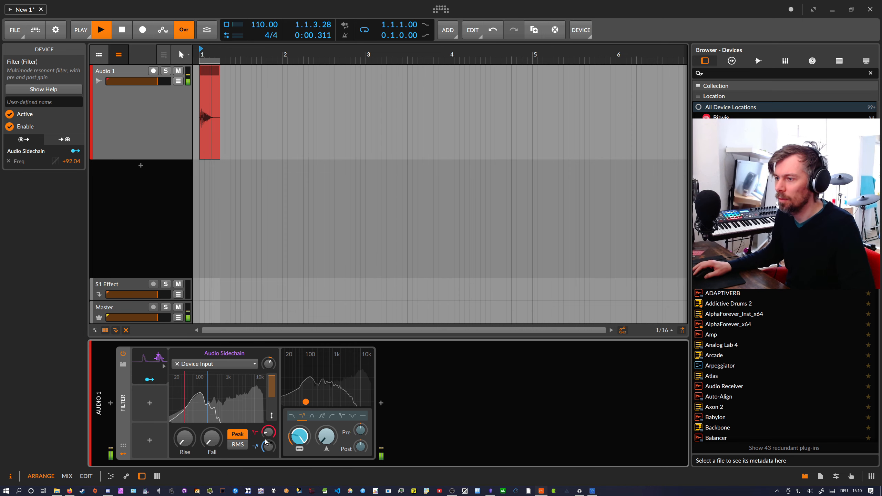
left_click_drag(299, 436, 299, 448)
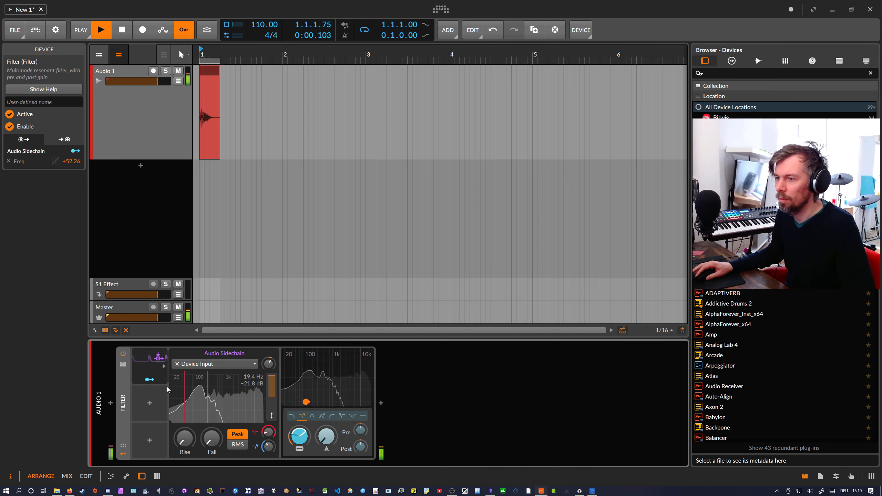
Insert an EQ+ before the Filter on Audio 1 and add a bell boost of about +8.3 dB near 97 Hz.
left_click(112, 404)
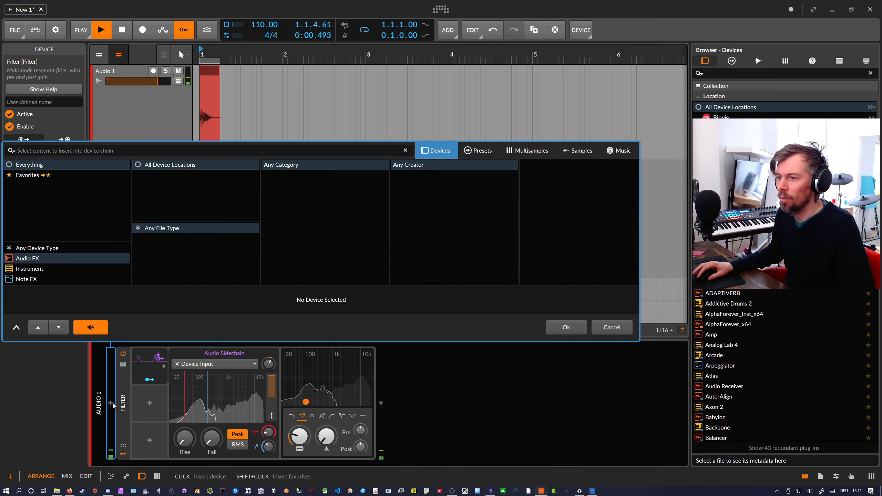
type("eq")
key("Down")
key("Return")
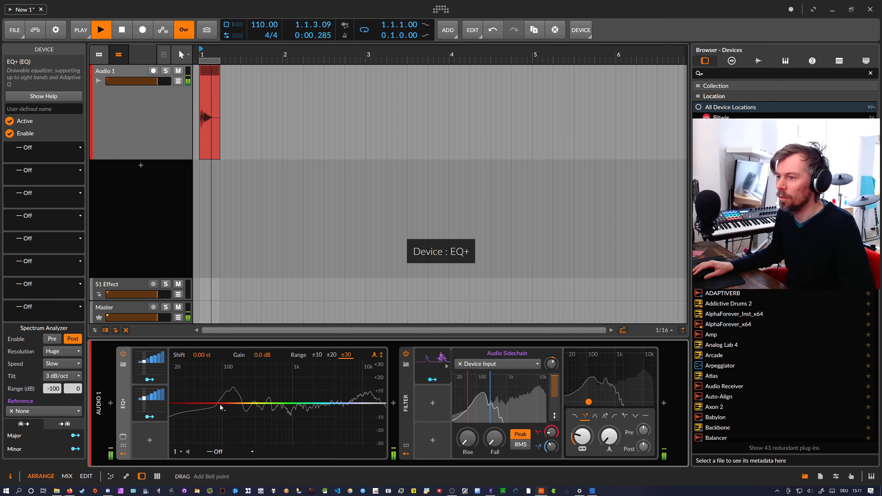
mouse_move(221, 407)
left_mouse_down()
mouse_move(222, 384)
mouse_move(223, 394)
left_mouse_up()
Set the Audio 1 clip's pitch to -7 semitones and adjust the Audio Sidechain gain to about +11.8 dB.
left_click(209, 71)
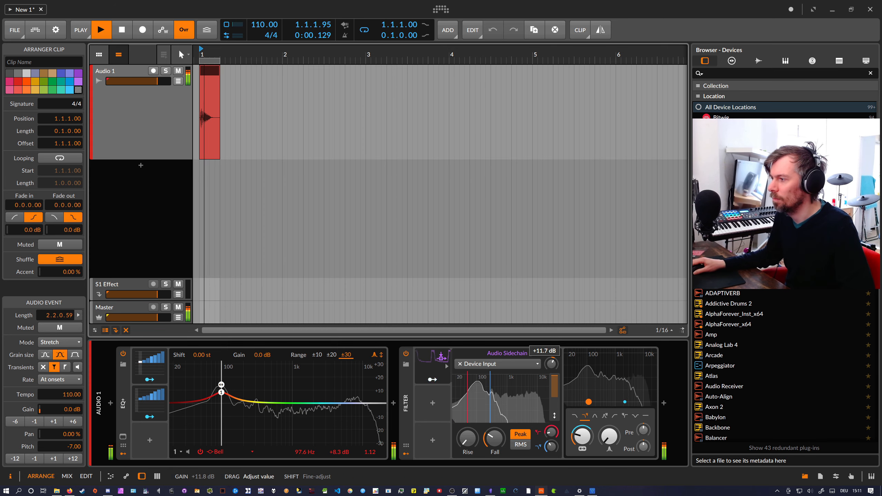
left_click_drag(552, 364, 552, 371)
Switch the Filter to 2-pole low-pass and add a low-cut at about 64 Hz in the EQ+.
left_click(576, 417)
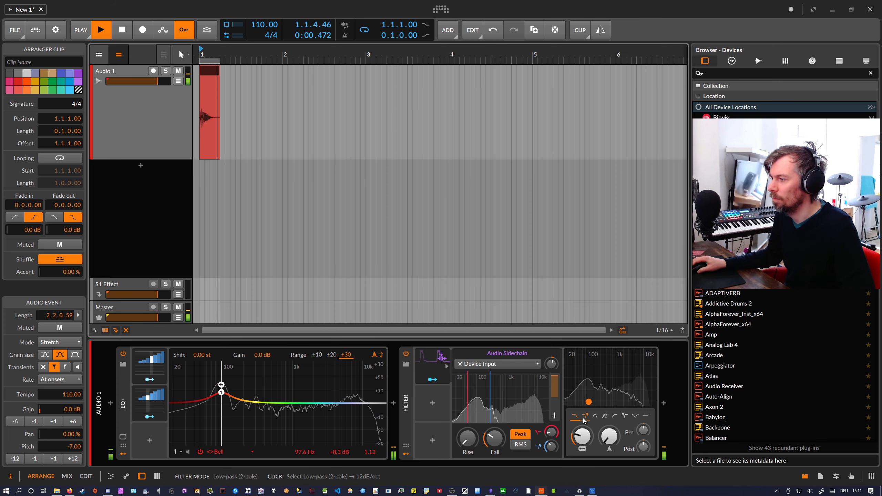
left_click(575, 418)
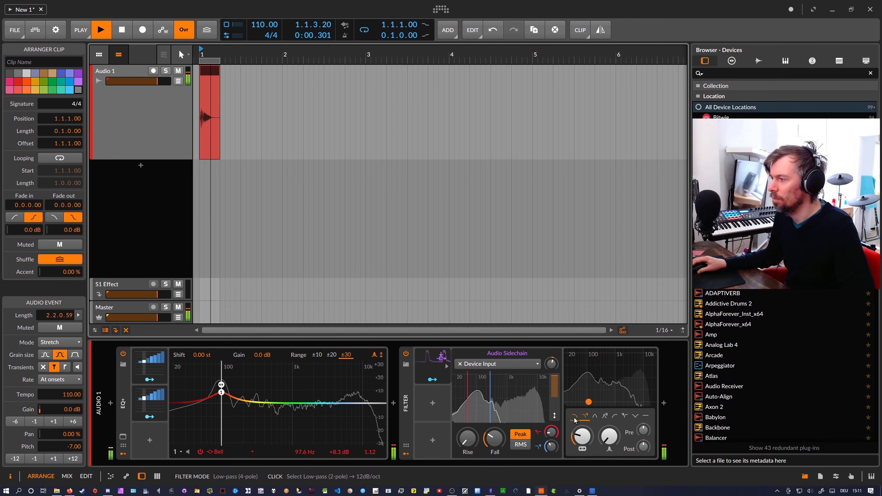
left_click_drag(176, 417, 209, 417)
left_click(124, 420)
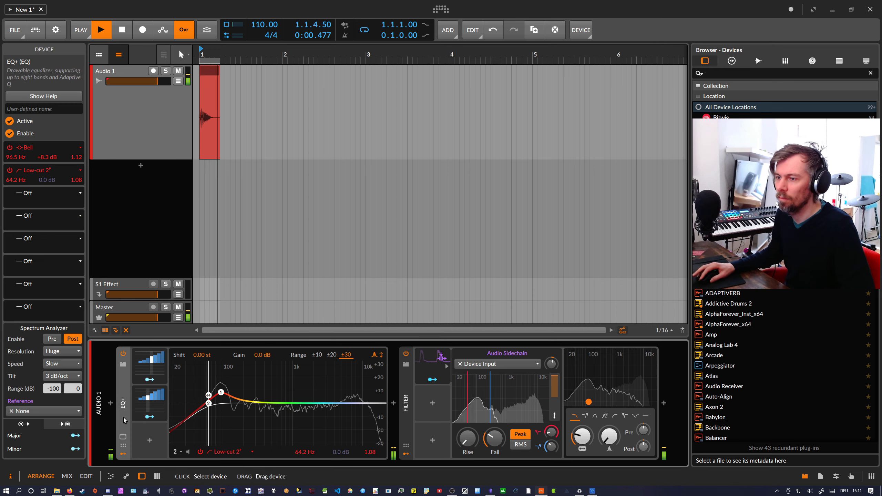
key("space")
Add a long fade-out to the Audio 1 clip and insert a Transient Control after the Filter, auditioning the result.
left_click(216, 80)
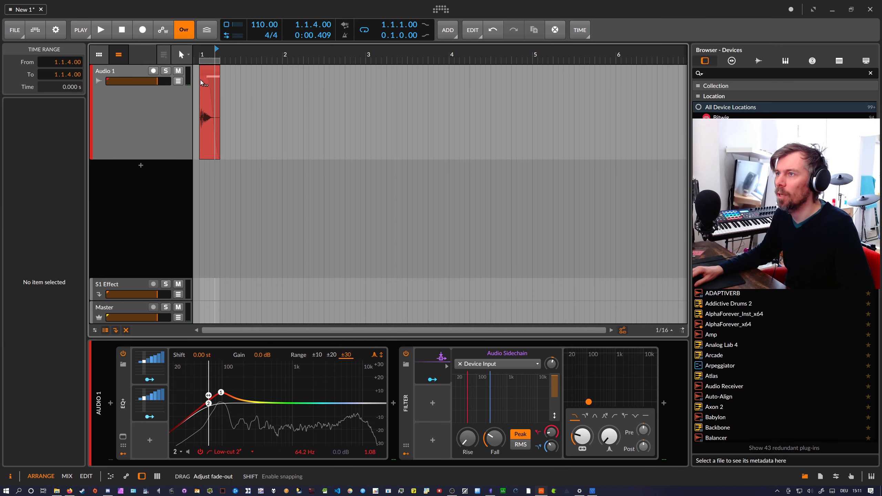
left_click(663, 404)
type("tran")
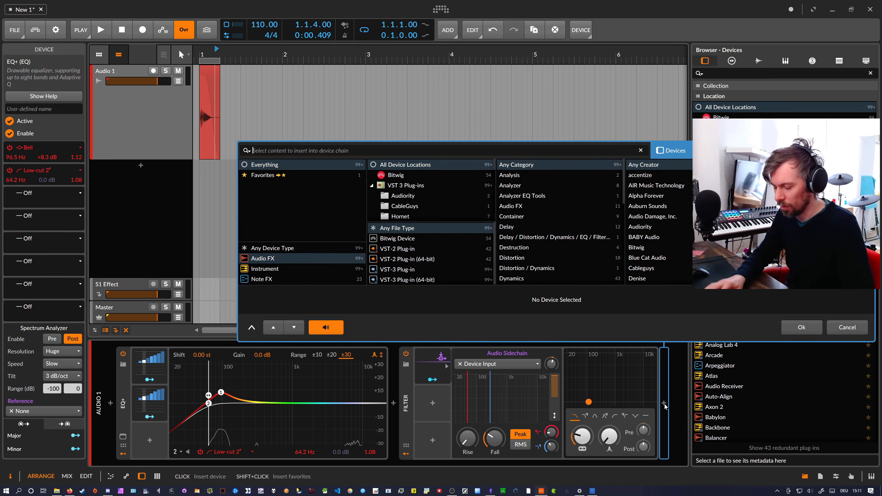
key("Return")
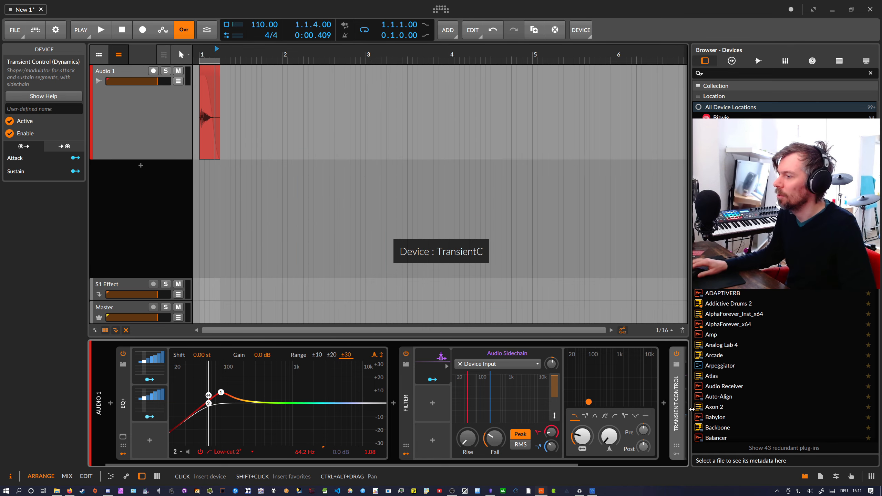
key("space")
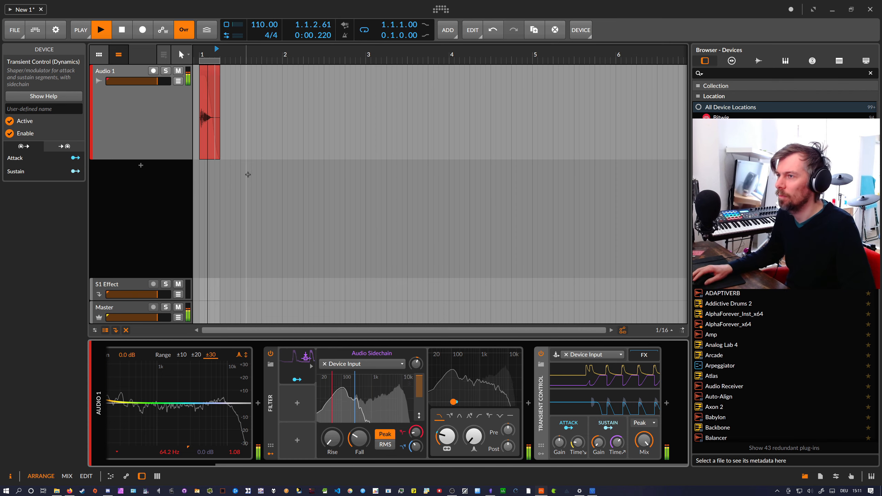
key("space")
Copy the Audio 1 clip to a new, taller audio track at beat 1.2 and loop playback over the copy.
left_click(209, 72)
left_click_drag(208, 72, 227, 172)
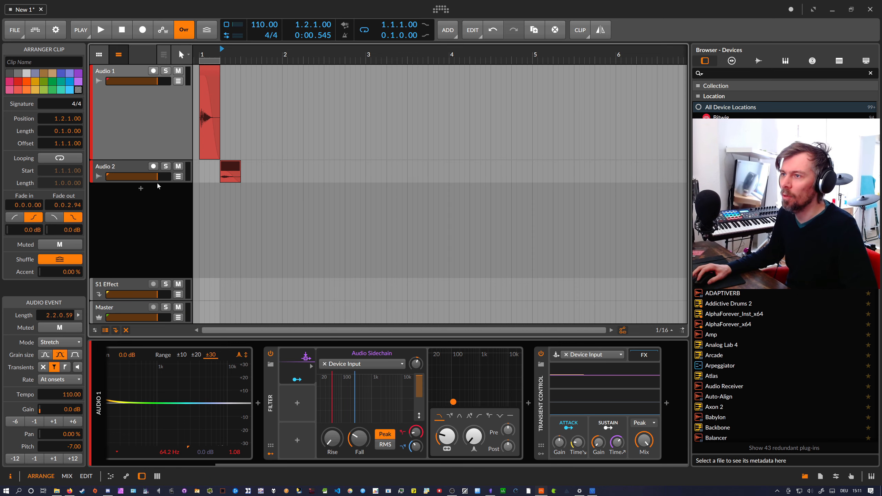
left_click_drag(157, 182, 157, 234)
key("ctrl+l")
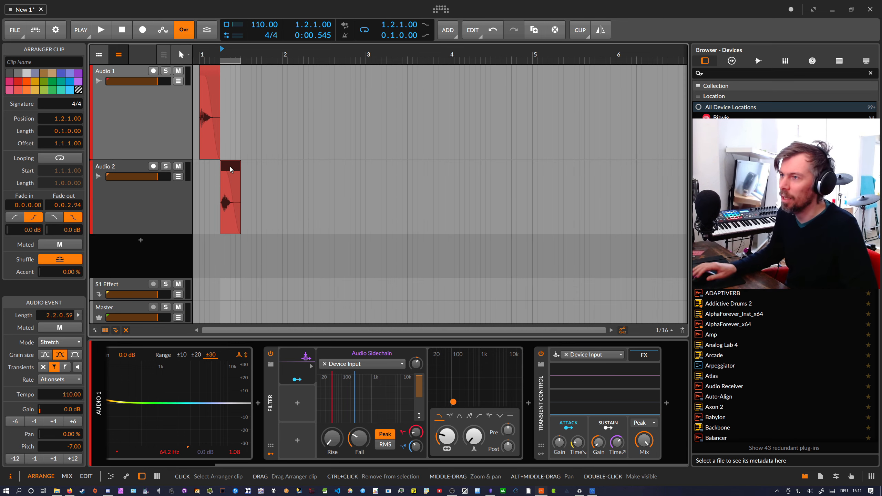
left_click_drag(230, 51, 275, 87)
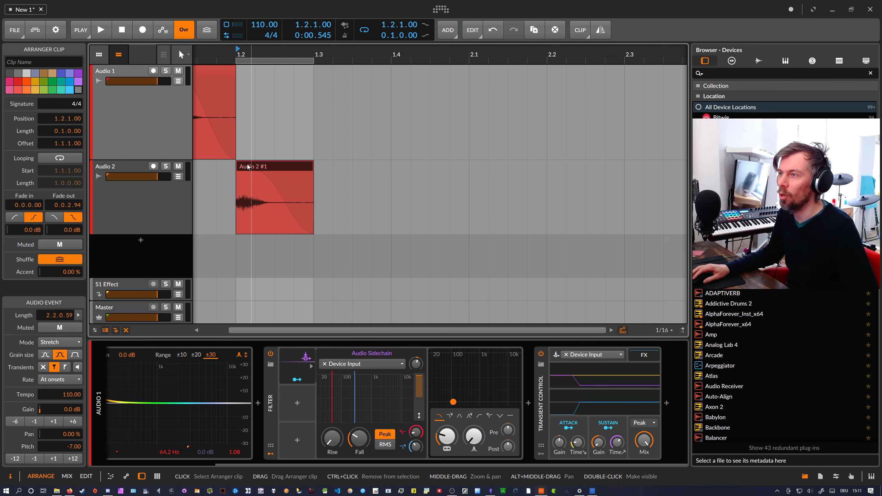
key("space")
Insert an EQ+ on Audio 2 with a low-cut at 93.3 Hz and a +6.6 dB bell at 172 Hz.
left_click(133, 167)
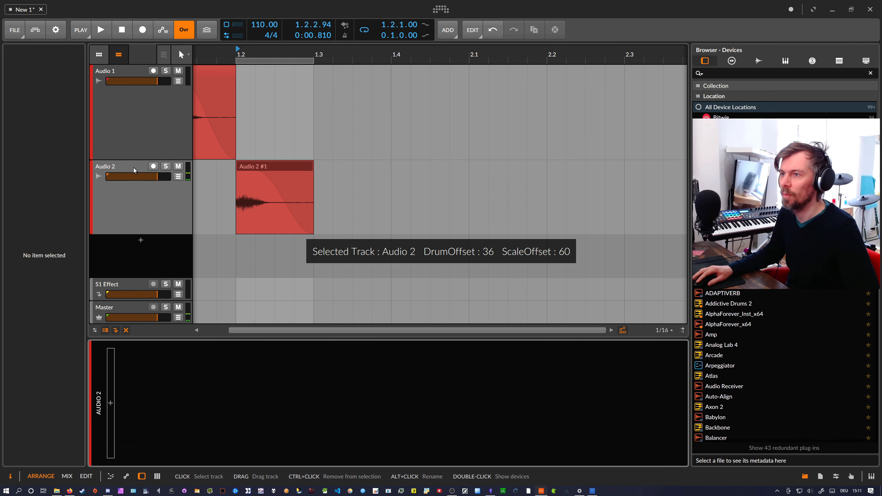
left_click(114, 406)
type("eq")
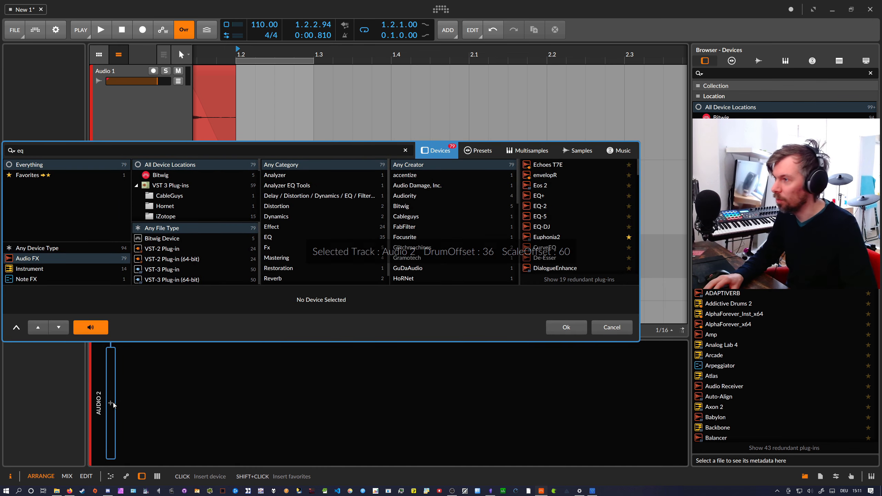
key("Return")
left_click_drag(205, 404, 238, 395)
key("space")
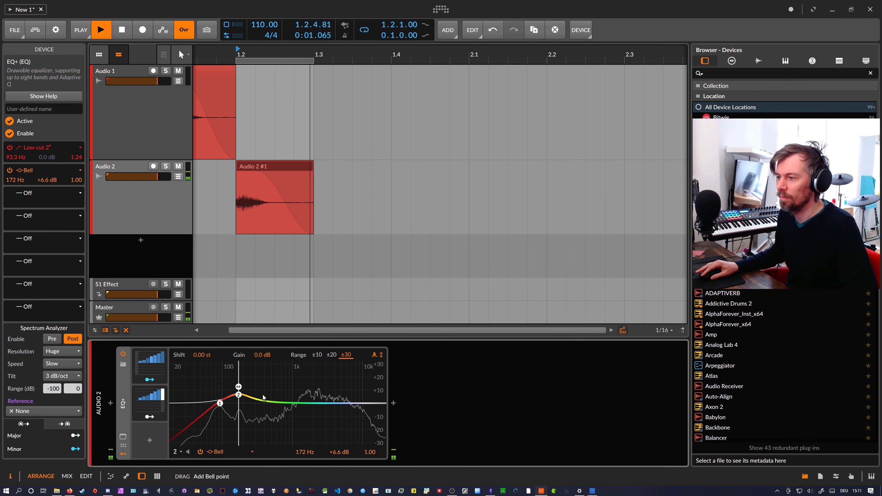
key("space")
Insert a Multiband FX-3 container after the EQ+ on Audio 2.
left_click(393, 403)
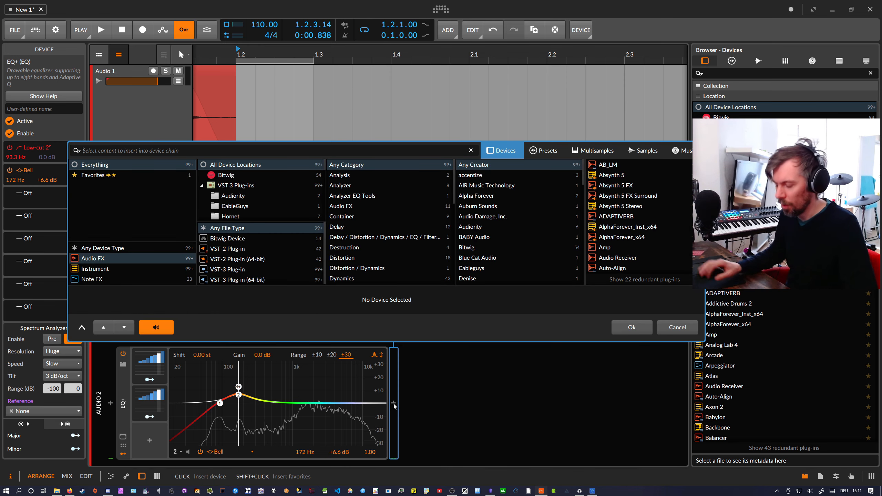
type("fx bd")
key("Down")
key("Down")
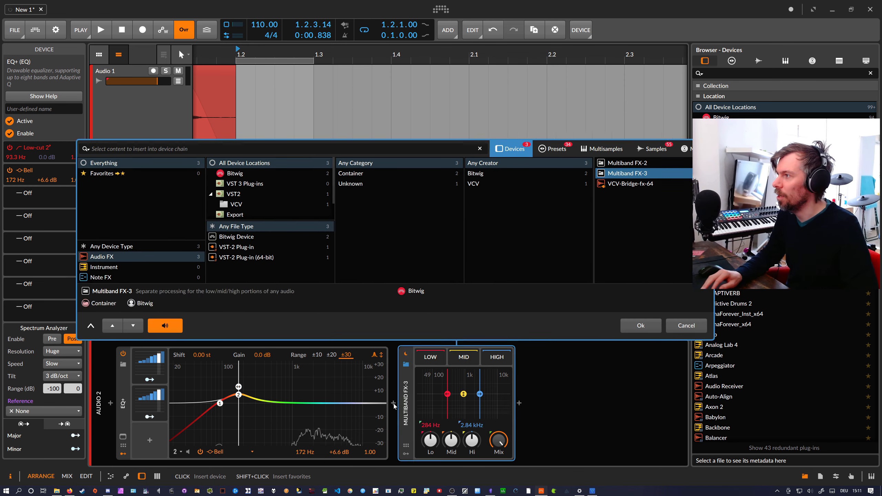
key("Return")
Insert a Transient Control in the Multiband FX-3's mid band, lower its sustain gain and raise its attack gain during playback.
left_click(519, 404)
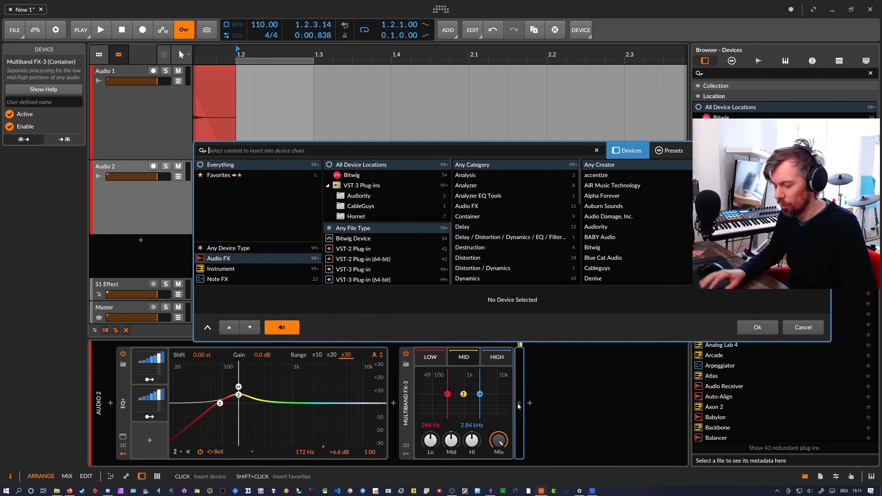
type("trans")
key("Down")
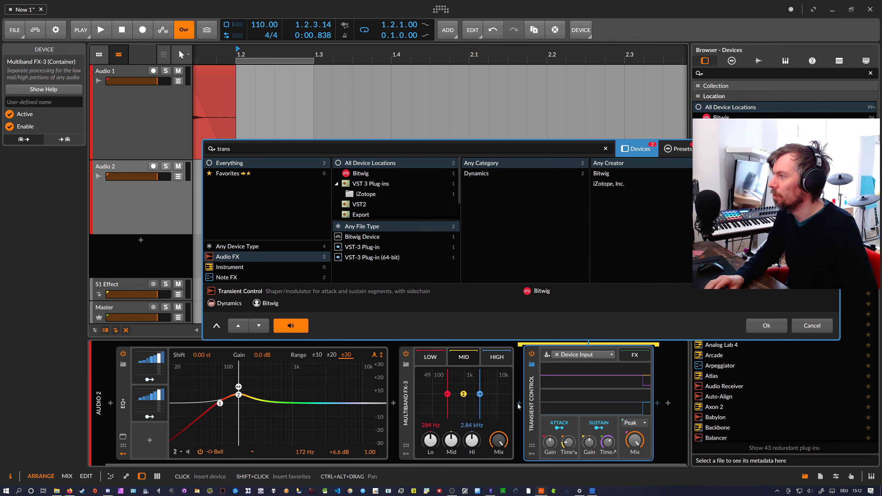
key("Return")
left_click_drag(593, 444, 593, 486)
key("space")
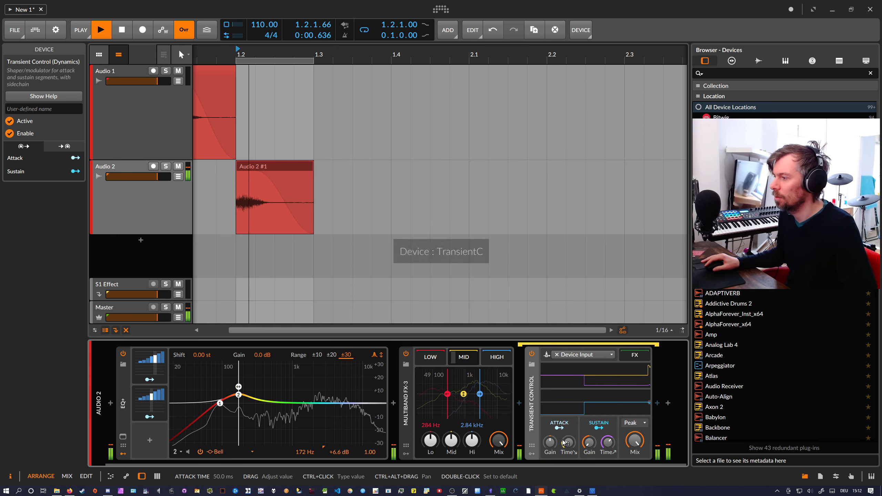
left_click_drag(551, 443, 551, 413)
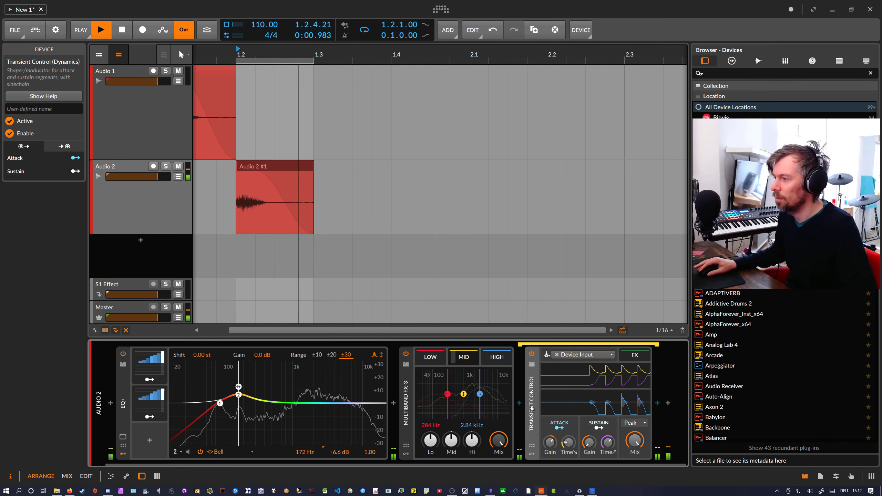
Shift the Audio 2 EQ+ bell up to 1.13 kHz at +6.3 dB while the loop plays.
key("space")
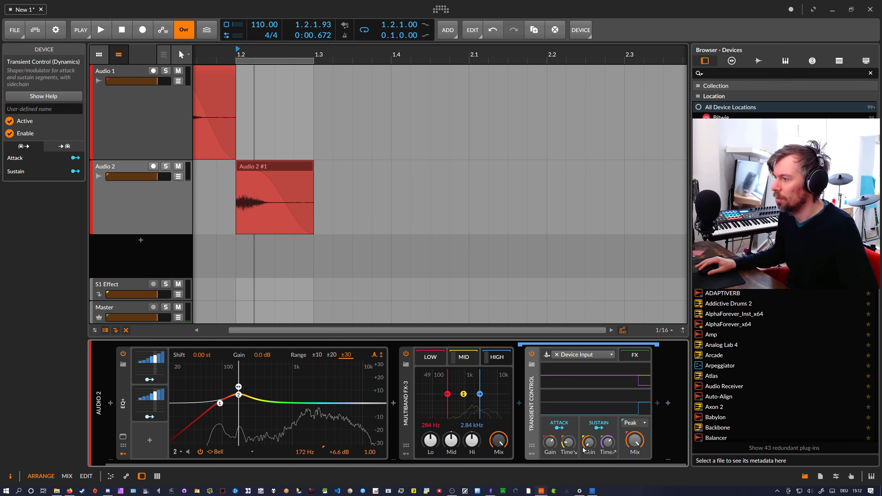
key("space")
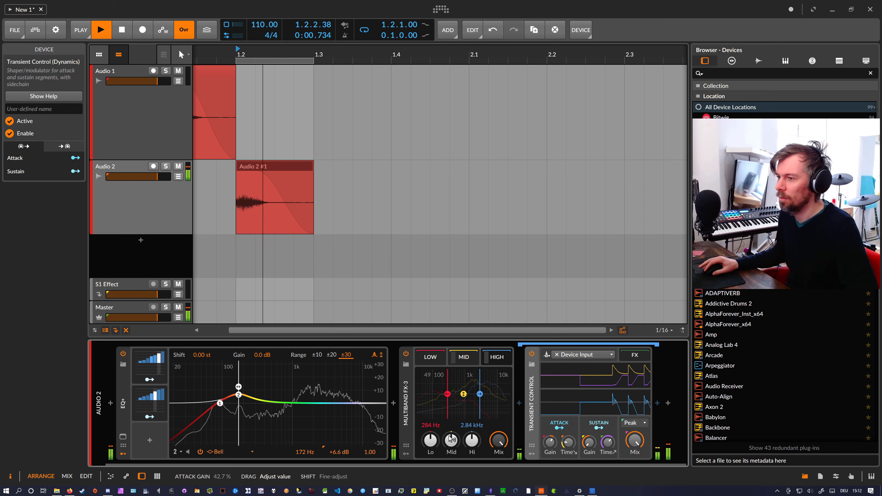
left_click_drag(245, 398, 299, 398)
key("space")
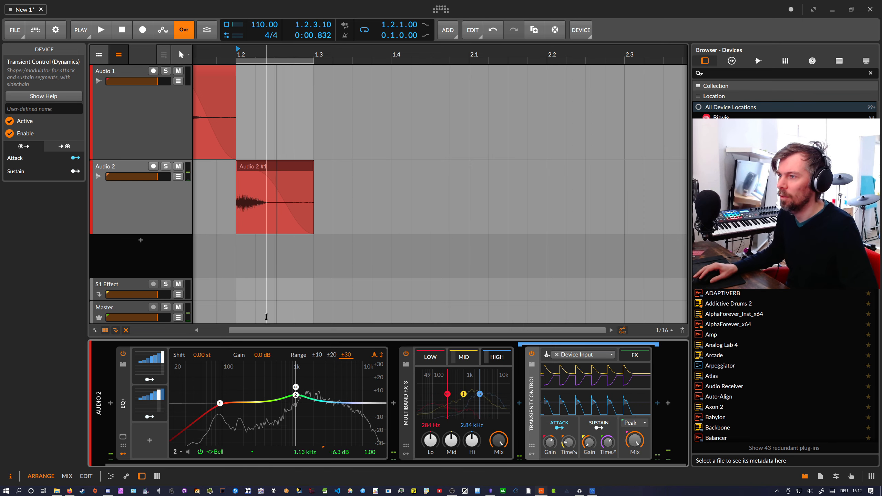
Shorten the Audio 2 clip to a length of 0.0.2.00 and audition it.
left_click(276, 185)
left_click_drag(313, 174, 275, 184)
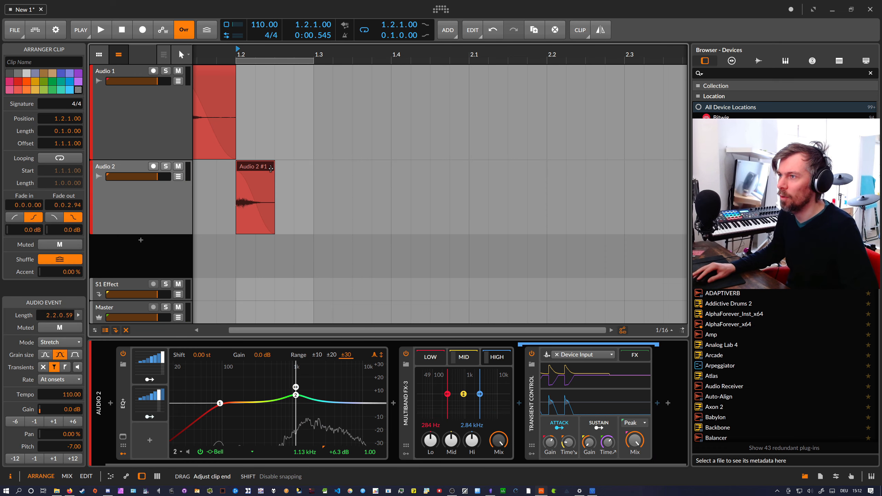
key("space")
key("space")
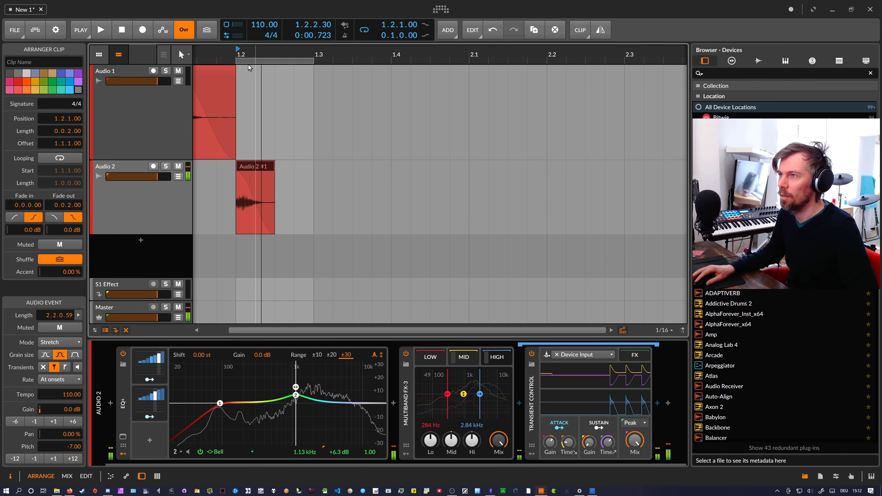
Set the loop region from 1.1.1.00 with a length of 0.2.0.00 and play both hits together.
mouse_move(248, 61)
left_mouse_down()
mouse_move(287, 62)
mouse_move(215, 62)
mouse_move(274, 61)
mouse_move(248, 55)
mouse_move(262, 54)
left_mouse_up()
left_click(285, 53)
left_click(201, 54)
key("space")
key("space")
Copy the Audio 2 clip to a new audio track at 1.2.3.00, then loop and audition the copy.
left_click_drag(274, 171, 301, 244)
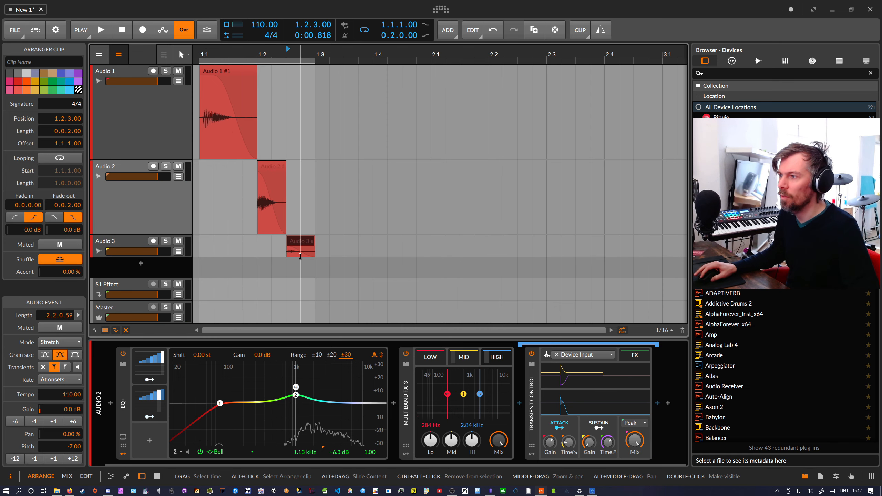
key("ctrl+l")
key("space")
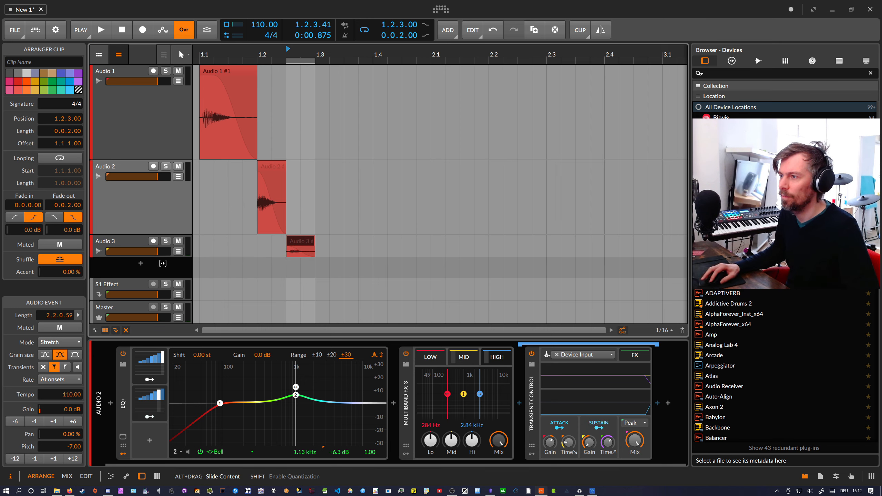
key("space")
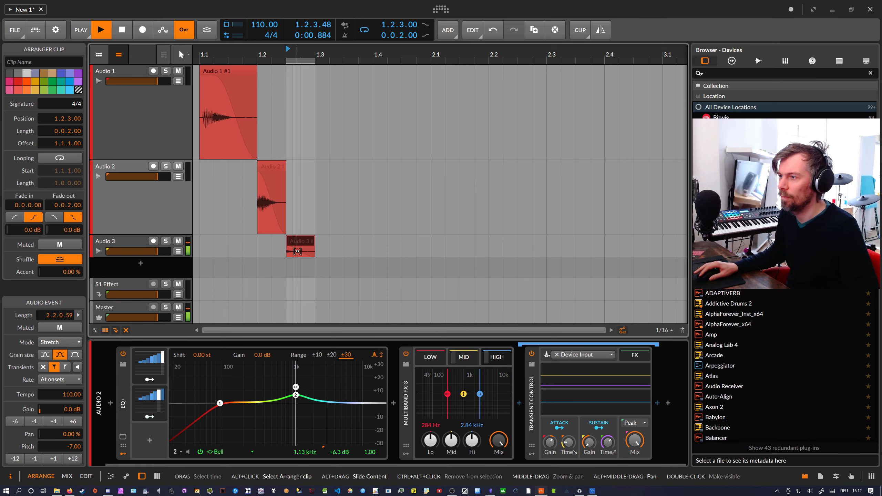
key("space")
scroll(301, 243, "down", 2)
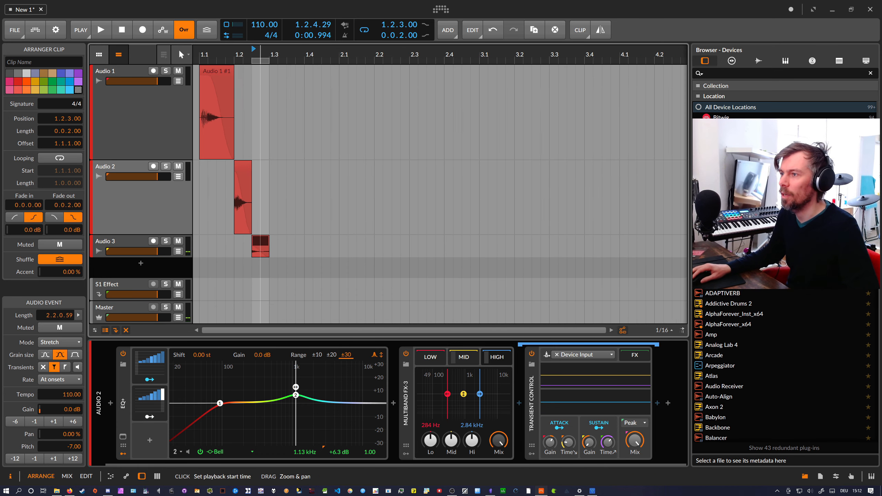
Copy the Audio 3 clip to 1.1.1.00, duplicate that copy once, and make the track taller.
left_click(268, 242)
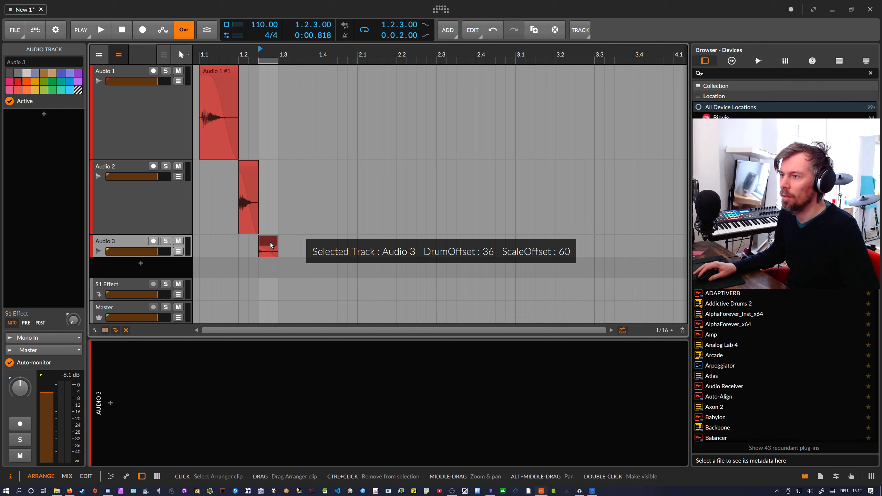
left_click_drag(271, 245, 211, 251)
left_click(215, 241)
key("ctrl+d")
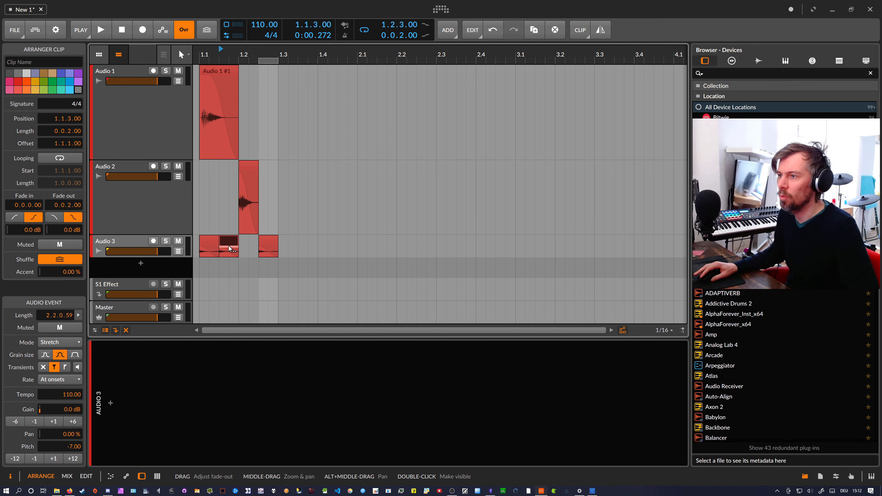
left_click_drag(167, 258, 178, 288)
left_click_drag(244, 55, 244, 80)
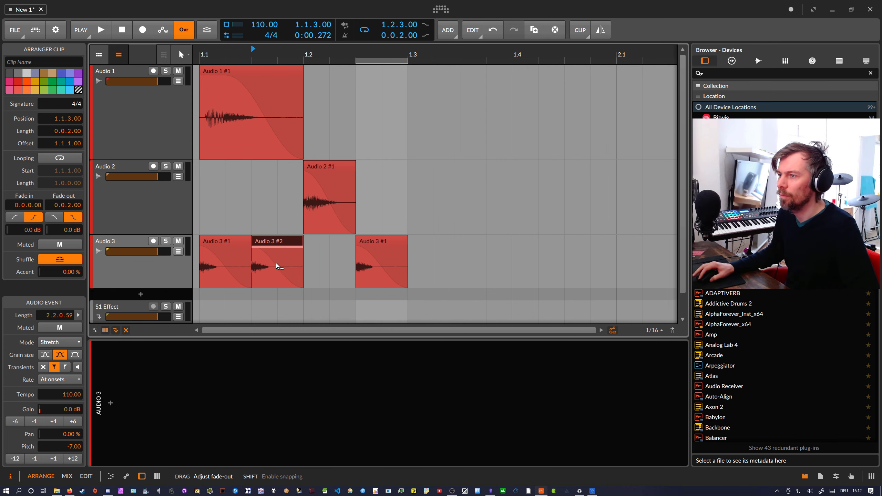
Delete the Audio 3 clips at 1.1.3.00 and 1.2.3.00, then duplicate the first clip again.
double_click(261, 248)
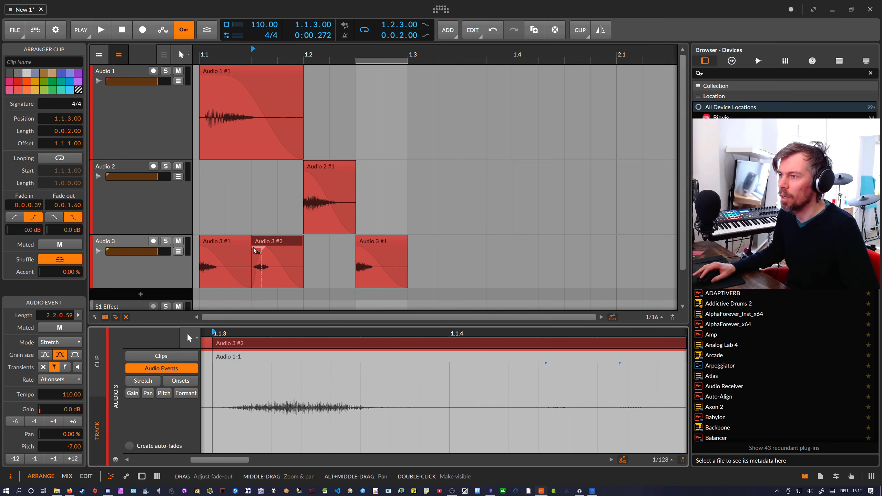
key("Delete")
left_click(365, 239)
key("Delete")
left_click(232, 241)
key("ctrl+d")
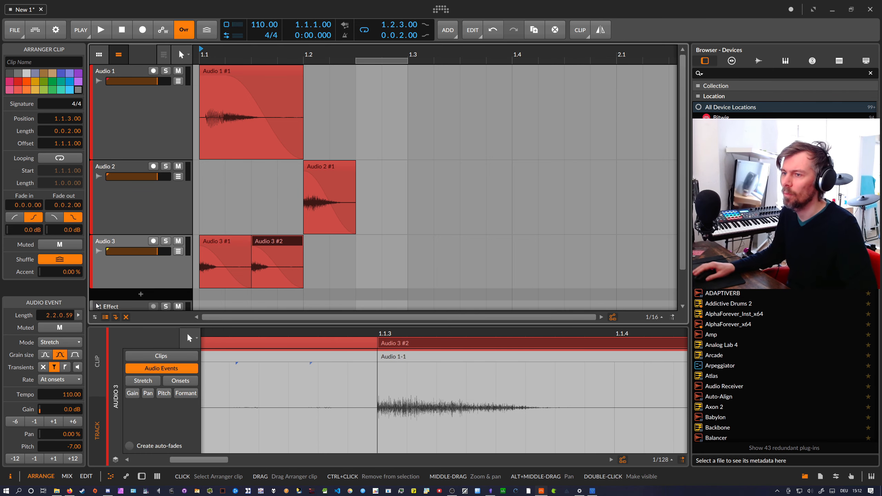
Set the second Audio 3 clip's gain to -6.3 dB and duplicate the pair of Audio 3 clips to beat 1.2.
left_click_drag(71, 409, 71, 431)
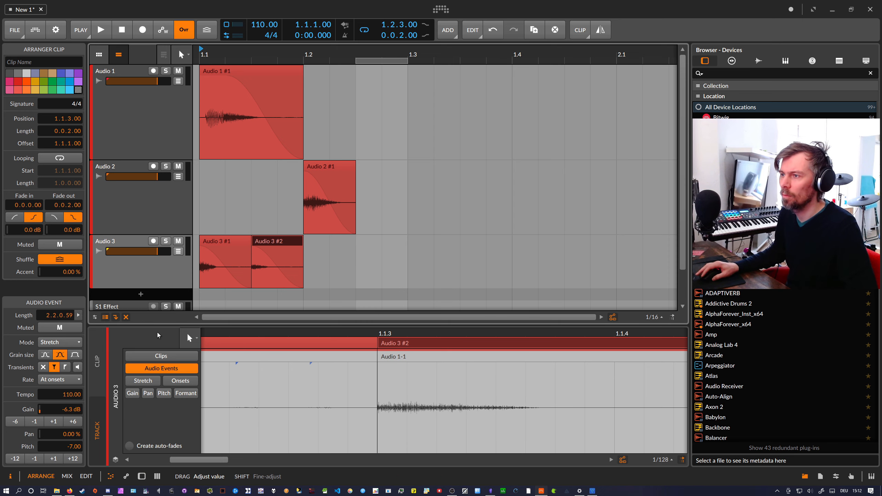
left_click_drag(315, 241, 221, 248)
key("ctrl+d")
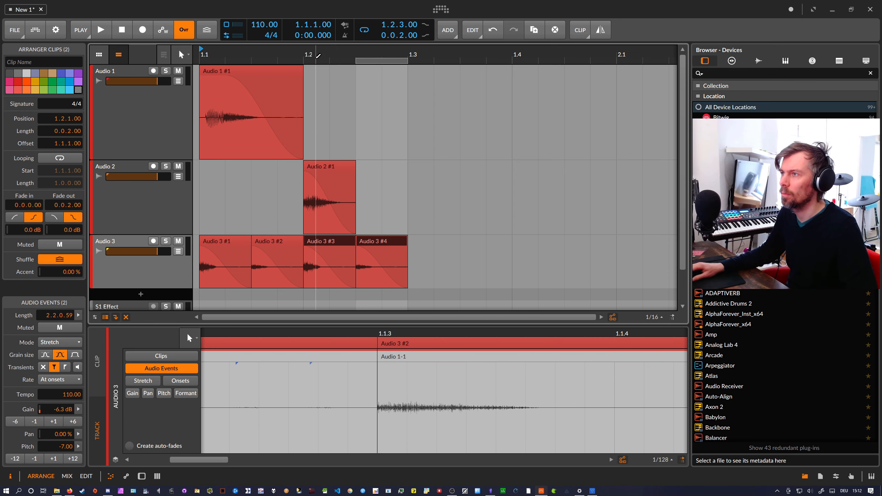
Loop the first two beats from 1.1.1.00 with a length of 0.2.0.00 and audition the three tracks.
scroll(316, 57, "down", 3)
left_click_drag(306, 61, 329, 63)
key("space")
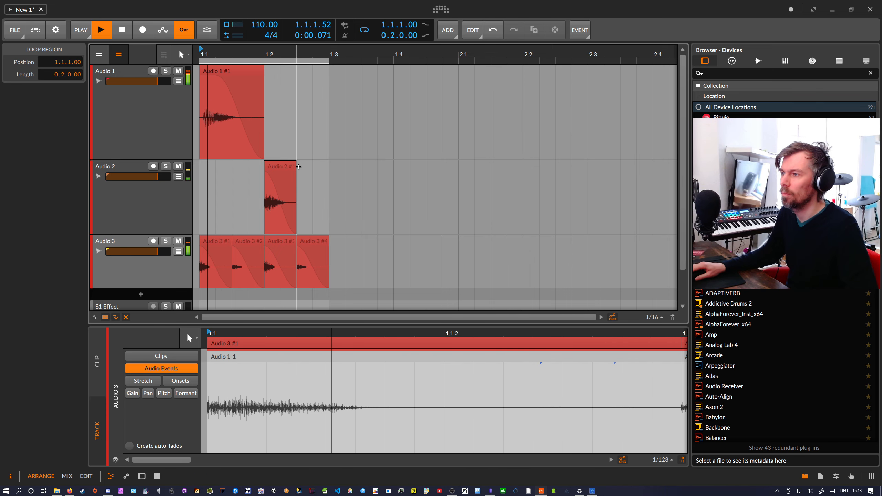
key("space")
Duplicate the four Audio 3 clips and the Audio 1 and Audio 2 clips to beat 1.3.
left_click_drag(337, 240, 226, 239)
key("ctrl+d")
scroll(325, 65, "down", 3)
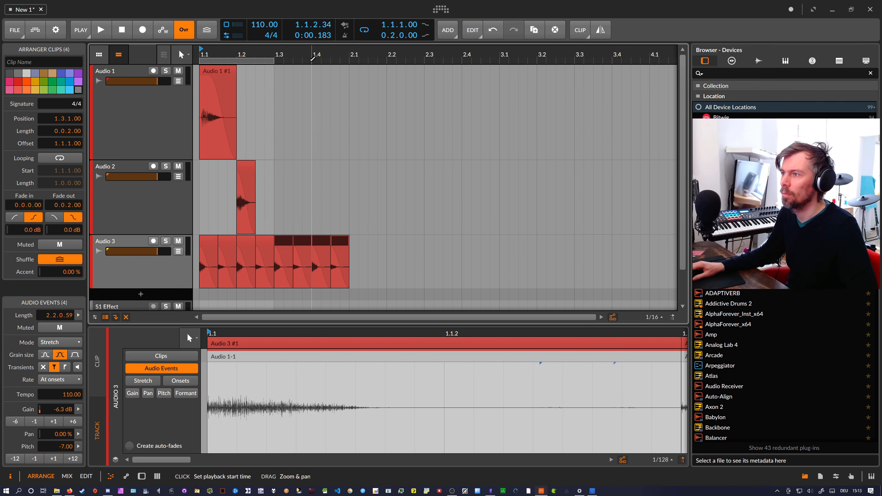
left_click_drag(273, 194, 200, 84)
key("ctrl+d")
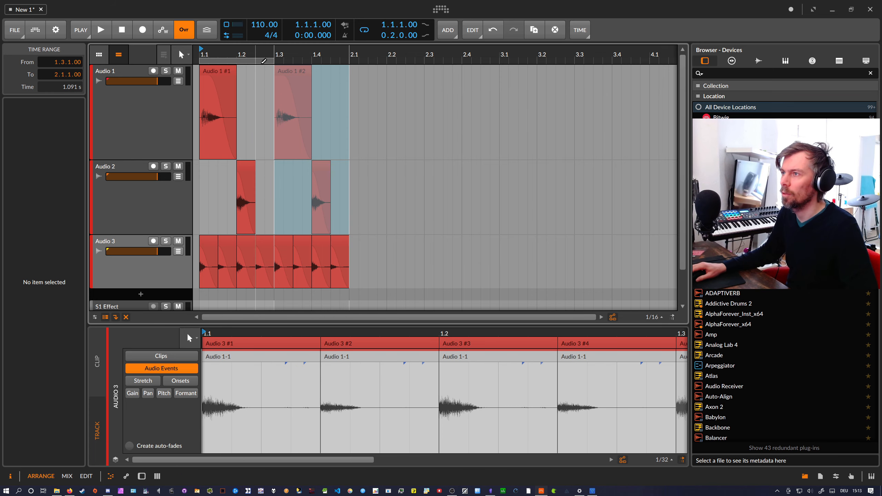
Extend the loop region to one full bar and play the drum pattern.
left_click_drag(272, 59, 349, 60)
key("space")
left_click_drag(202, 54, 207, 80)
key("space")
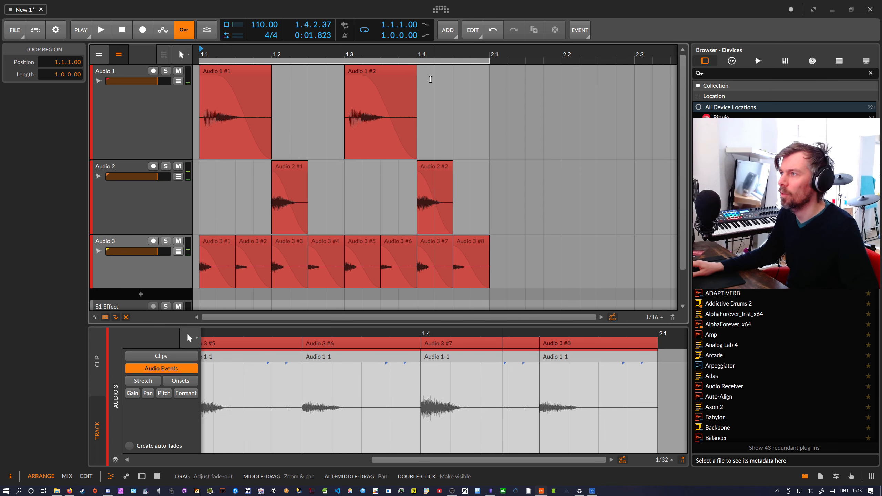
Shorten both Audio 1 clips to a length of 0.0.1.00 and audition the pattern.
left_click(413, 72)
left_click_drag(433, 71, 218, 74)
key("space")
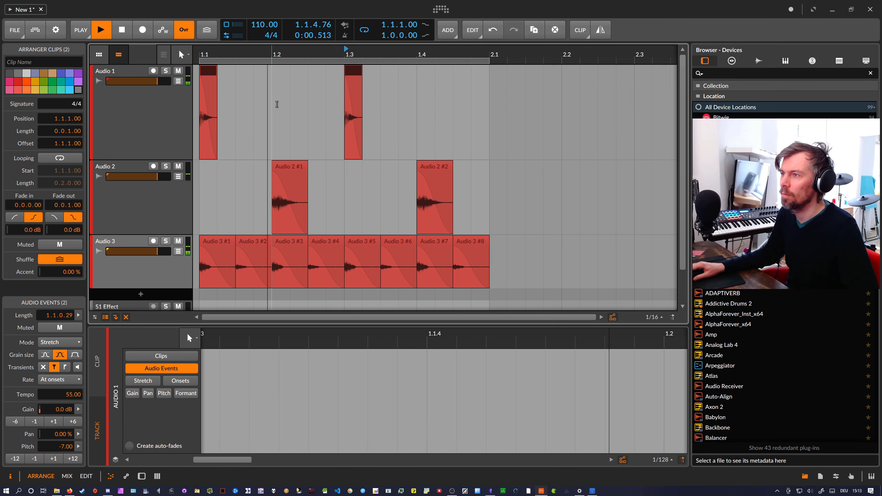
key("space")
Insert a Peak Limiter after the Transient Control on Audio 1 and raise its input gain to about +8.7 dB during playback.
double_click(141, 73)
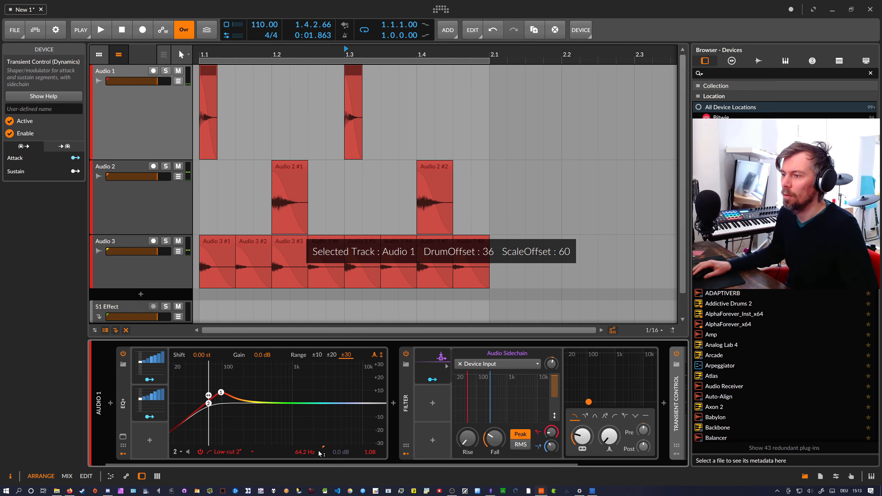
left_click_drag(420, 462, 529, 462)
left_click(667, 404)
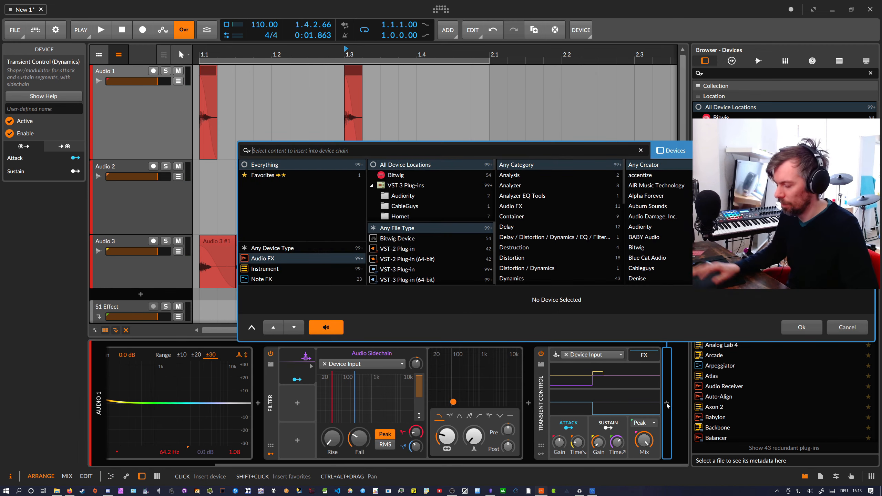
type("peak")
key("Return")
key("space")
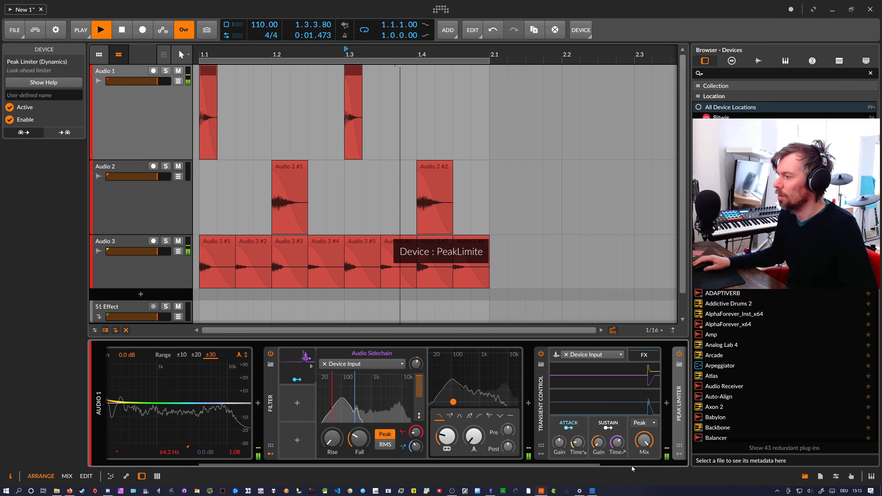
left_click_drag(632, 464, 715, 464)
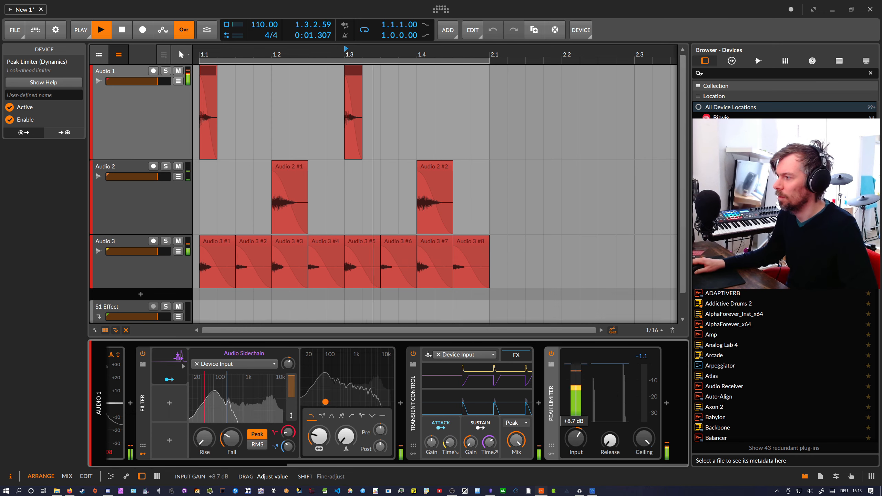
left_click_drag(576, 439, 576, 410)
key("space")
Insert a Peak Limiter at the end of the Audio 2 chain, raise its input gain, and audition the pattern.
left_click(181, 204)
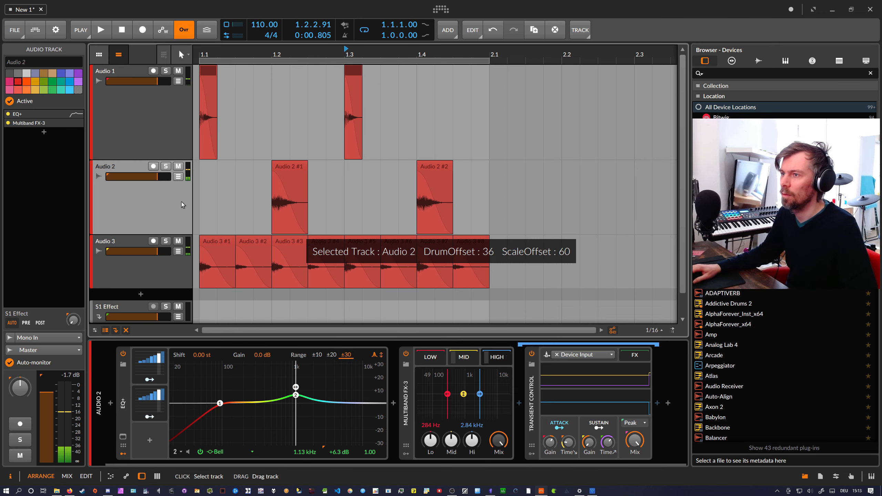
left_click(668, 404)
type("peak")
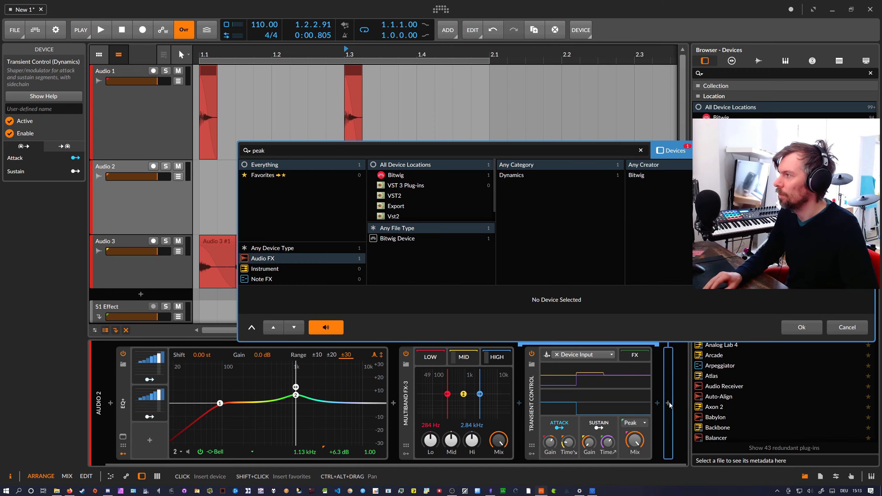
key("Return")
left_click(610, 463)
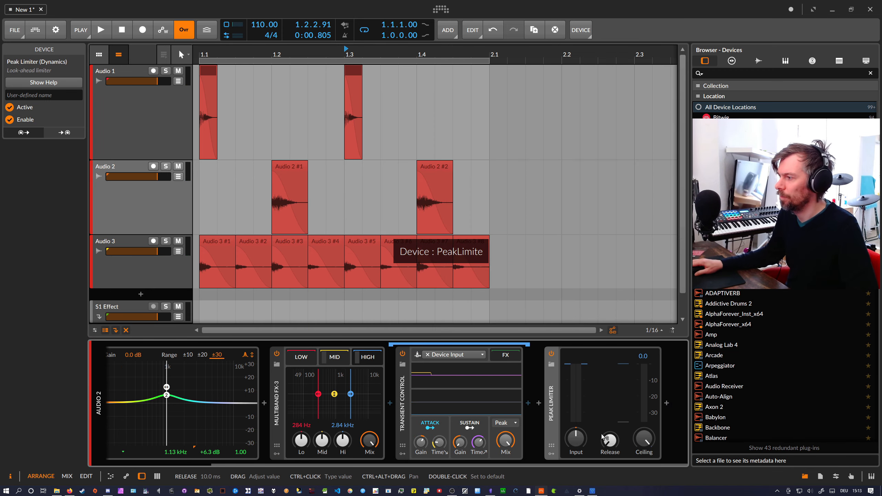
left_click_drag(576, 438, 576, 428)
key("space")
key("space")
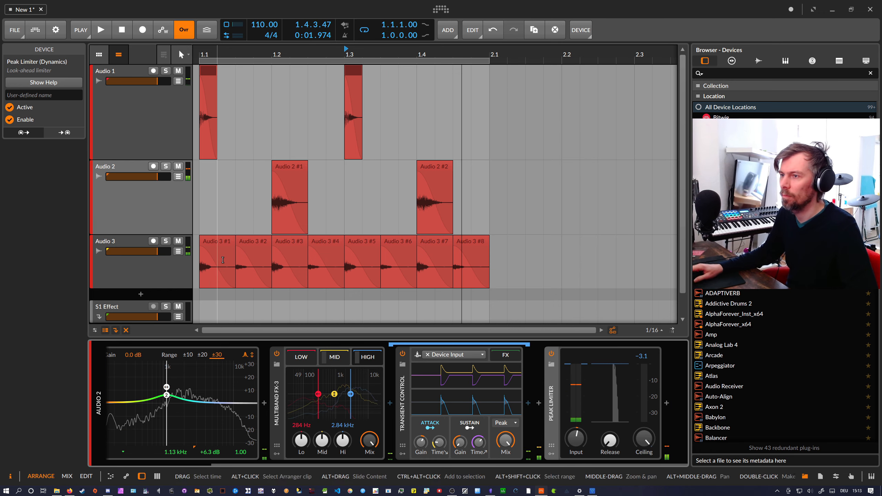
Insert a Peak Limiter on Audio 3, raise its input gain, and play the pattern.
left_click(141, 271)
left_click(110, 403)
type("peak")
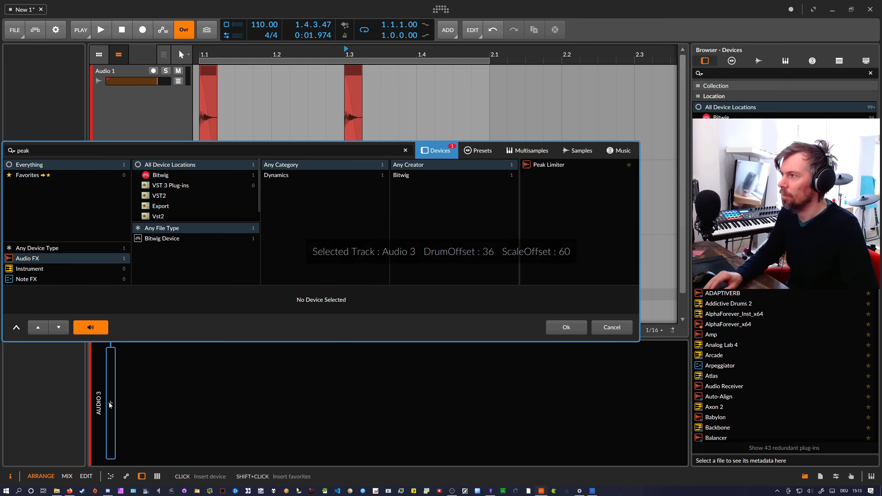
key("Return")
mouse_move(145, 445)
left_mouse_down()
mouse_move(145, 426)
mouse_move(145, 437)
left_mouse_up()
key("space")
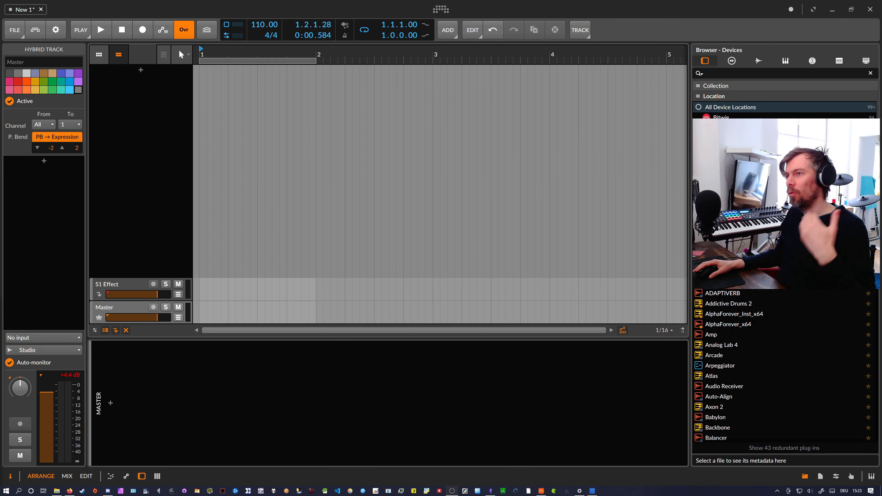
Add an audio track to the empty arrangement.
right_click(141, 78)
left_click(147, 98)
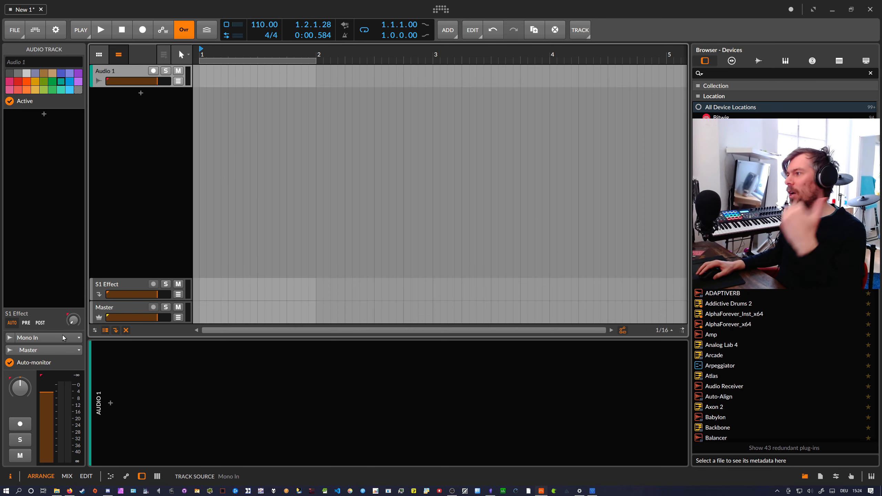
scroll(226, 51, "down", 2)
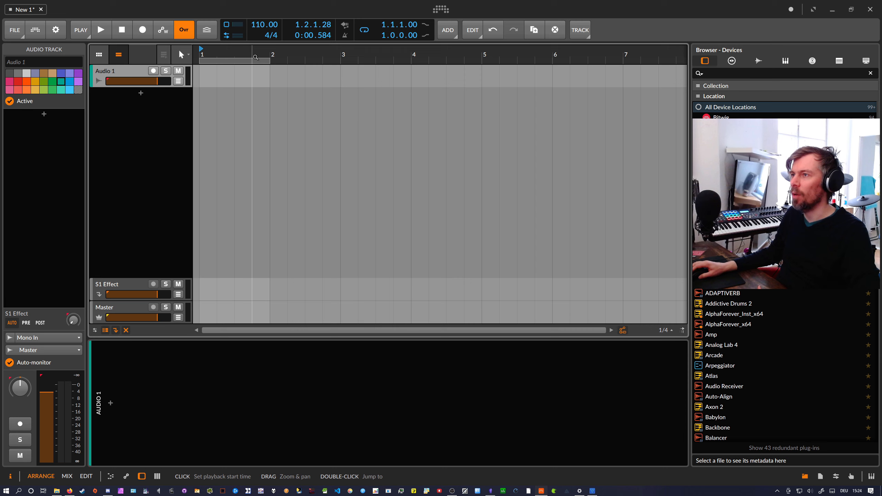
scroll(266, 61, "up", 1)
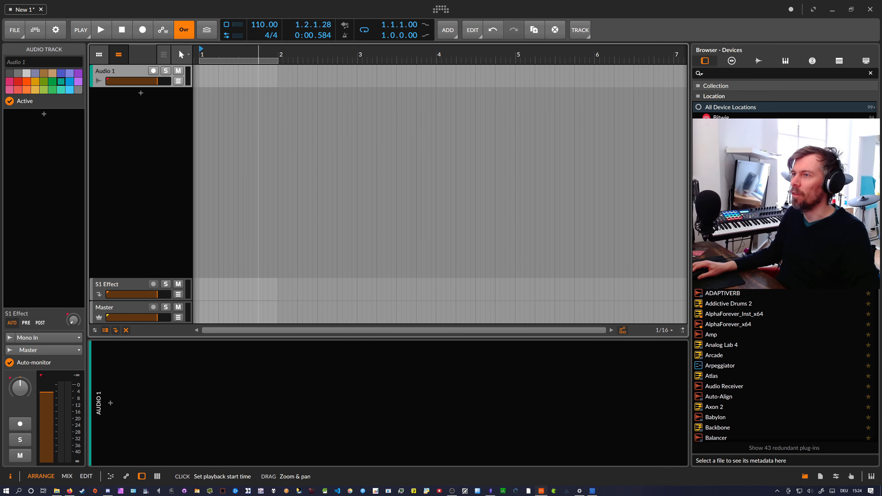
scroll(258, 56, "down", 1)
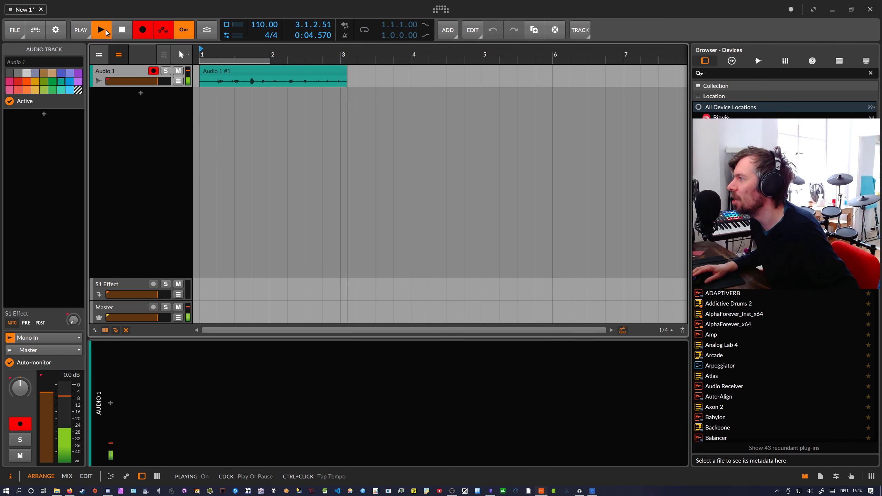
Stop the vocal recording and extend the loop region to 2.2.0.00 so it covers the recorded clip.
left_click(106, 30)
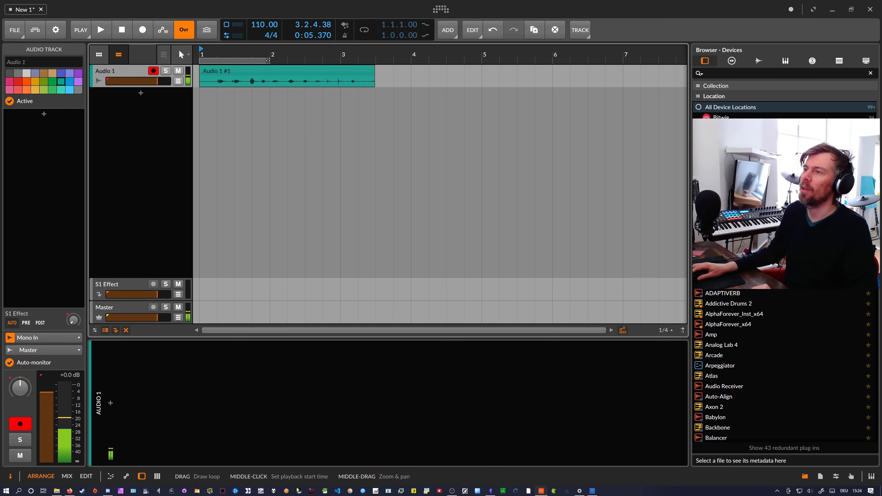
left_click_drag(271, 61, 376, 62)
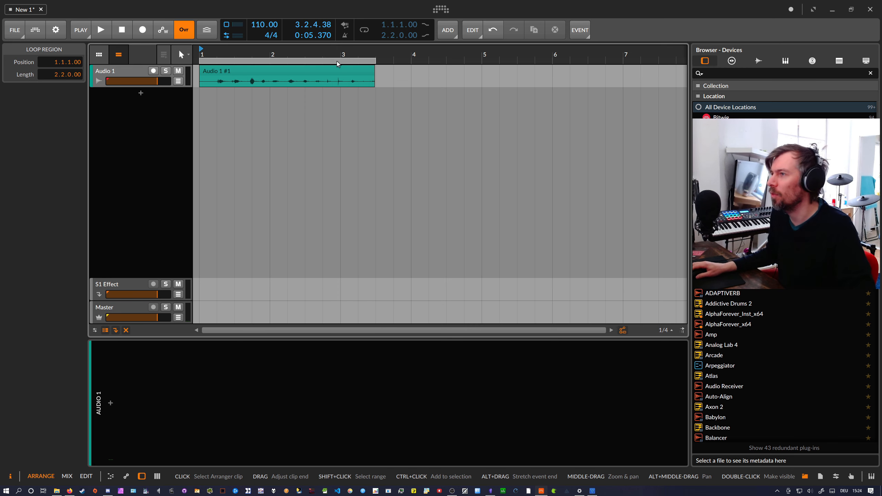
Enlarge the Audio 1 track and slide the clip's content earlier so the first vocal sound starts at bar 1.
left_click(325, 52)
left_click_drag(146, 94, 168, 87)
left_click(150, 116)
left_click_drag(211, 53, 227, 77)
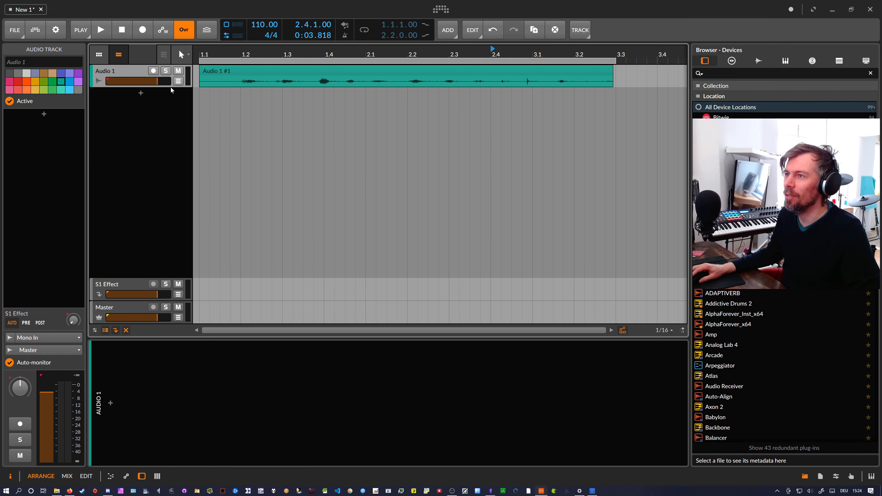
left_click_drag(171, 91, 172, 128)
left_click(247, 93)
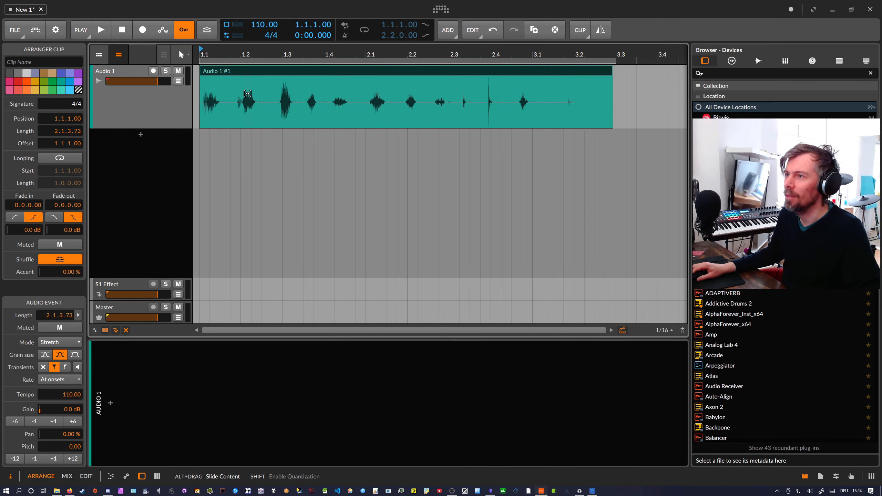
Split the recorded clip in the gaps around each vocal sound with the Knife tool, on the 1/16 grid.
left_click(231, 90)
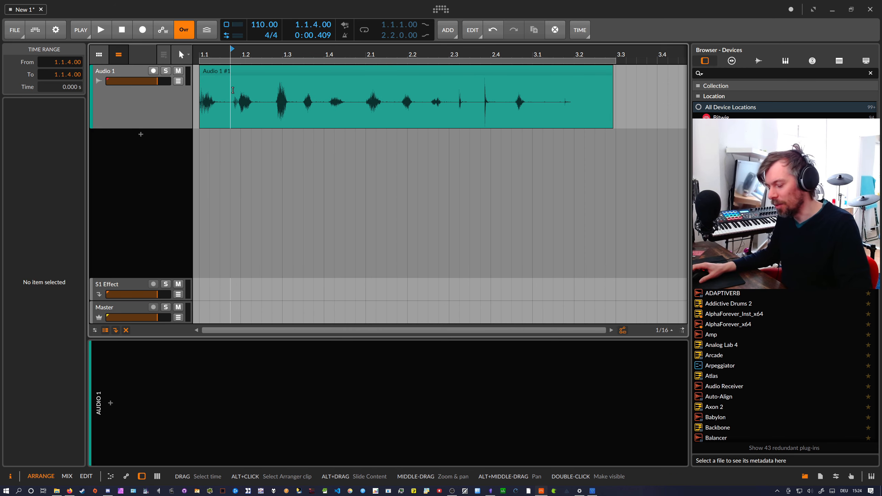
left_click(224, 91)
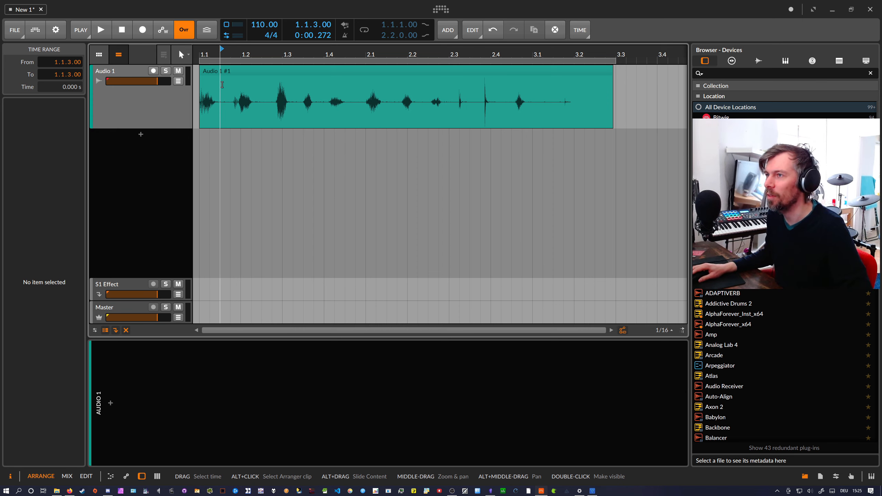
key("5")
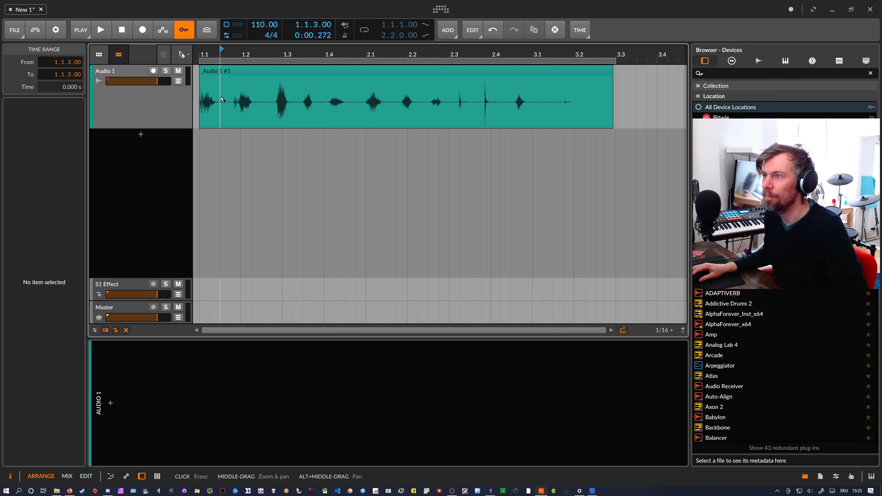
left_click(221, 107)
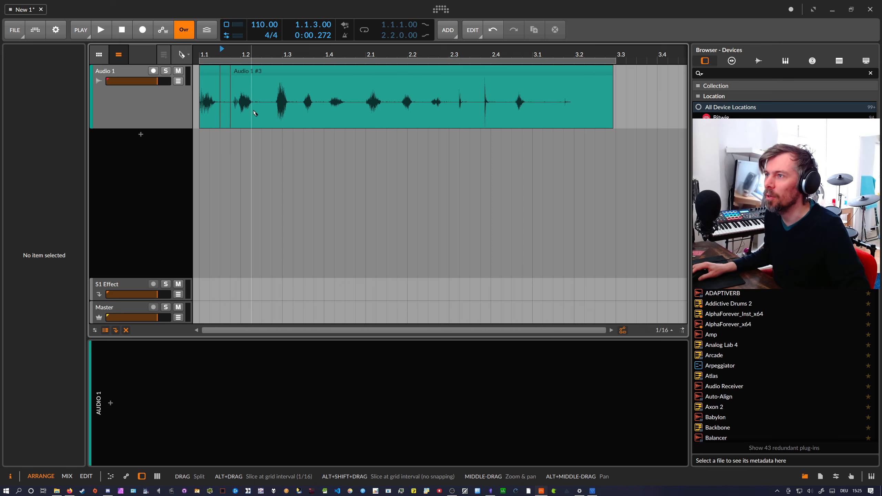
left_click(293, 115)
left_click(323, 115)
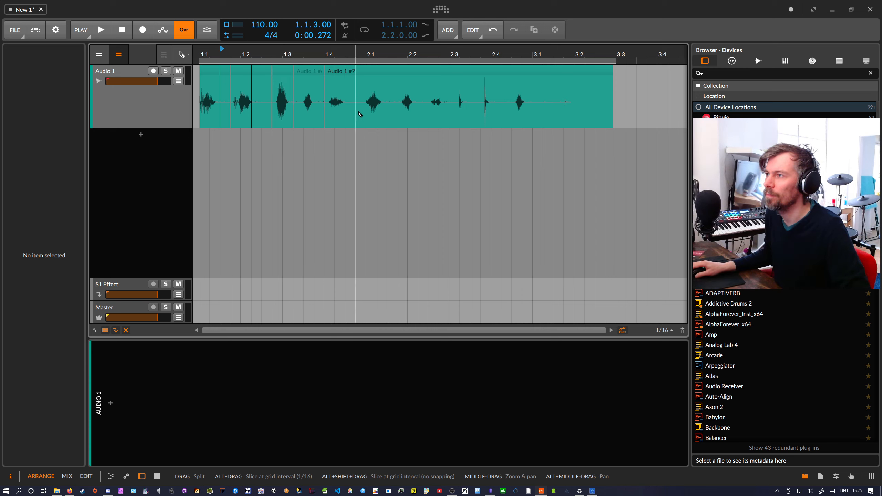
left_click(422, 112)
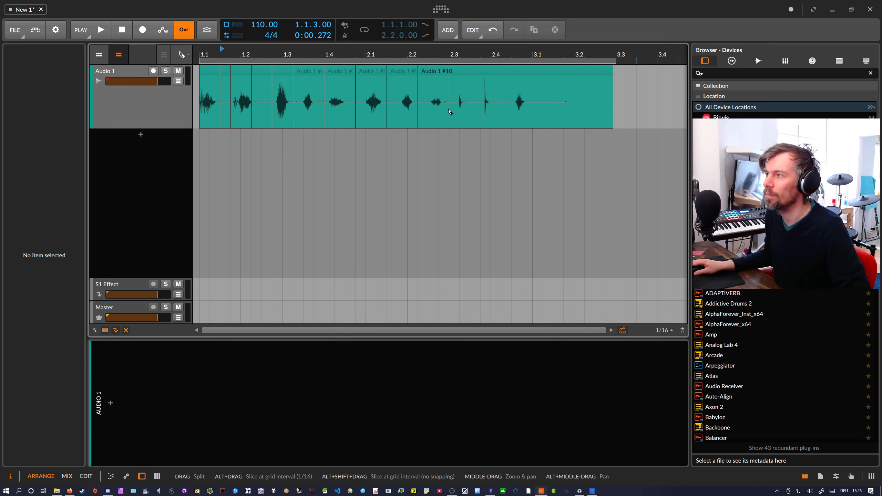
left_click(481, 111)
left_click(502, 111)
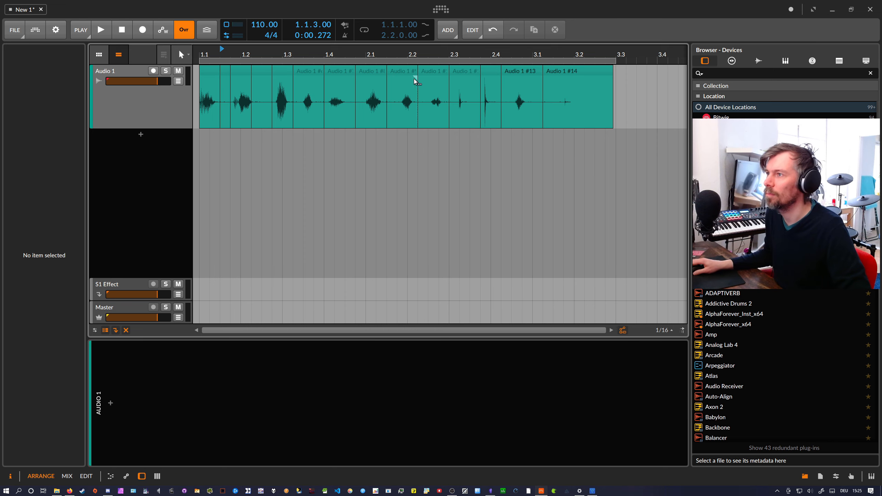
Delete the unneeded slices after the first and second vocal sounds and the last slice at 3.1.2.00.
key("1")
left_click(222, 73)
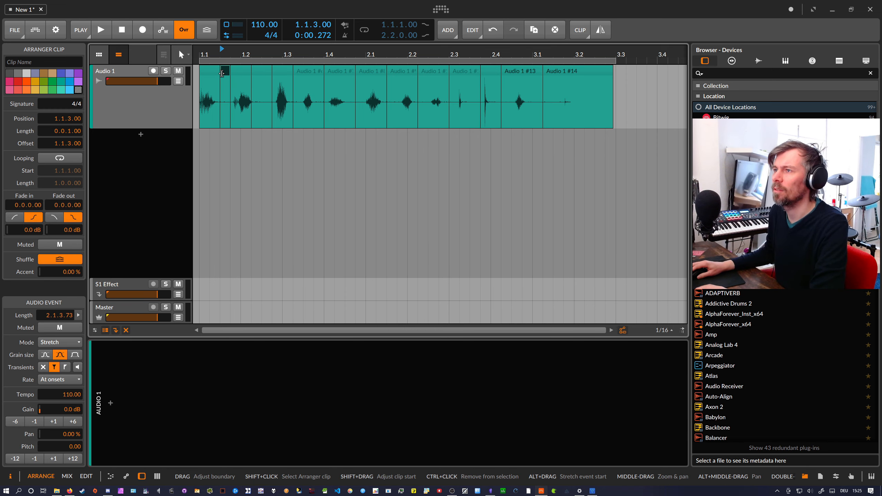
key("Delete")
left_click(521, 72)
left_click(546, 73)
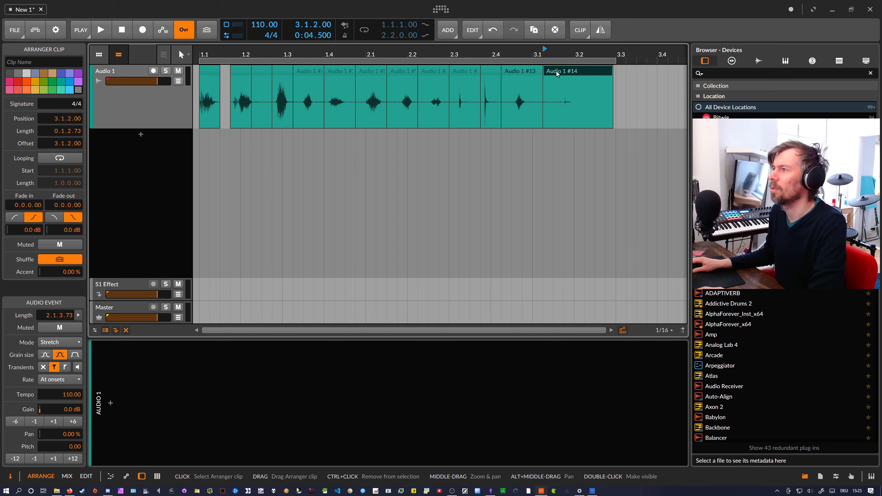
key("Delete")
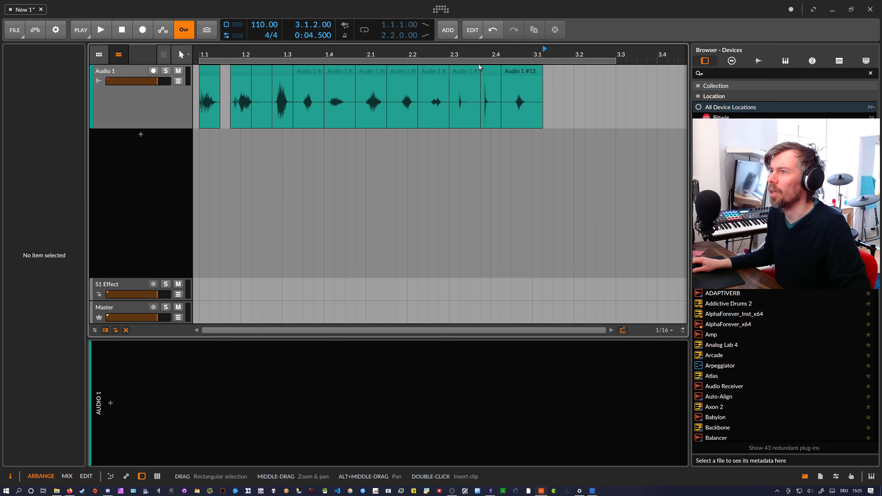
left_click(265, 71)
key("Delete")
Select all remaining clips and slice them to a Drum Machine using Slice Raw at Audio Event.
left_click_drag(553, 67, 209, 71)
right_click(208, 71)
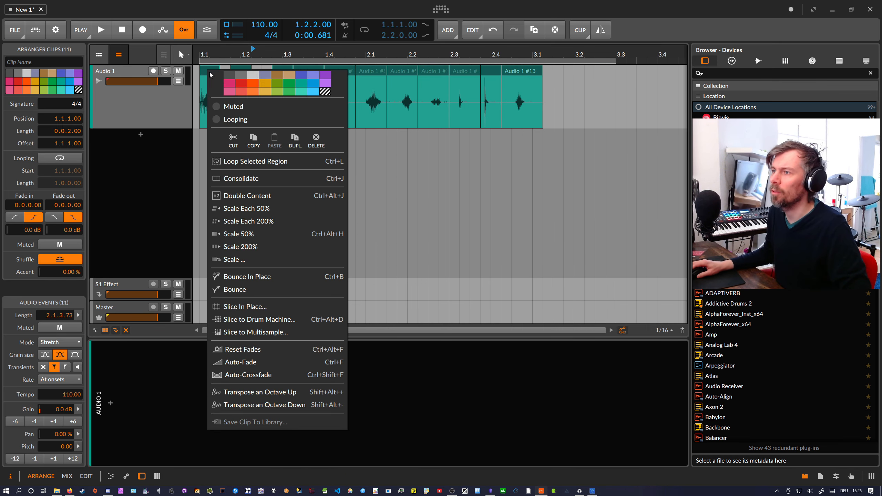
left_click(270, 323)
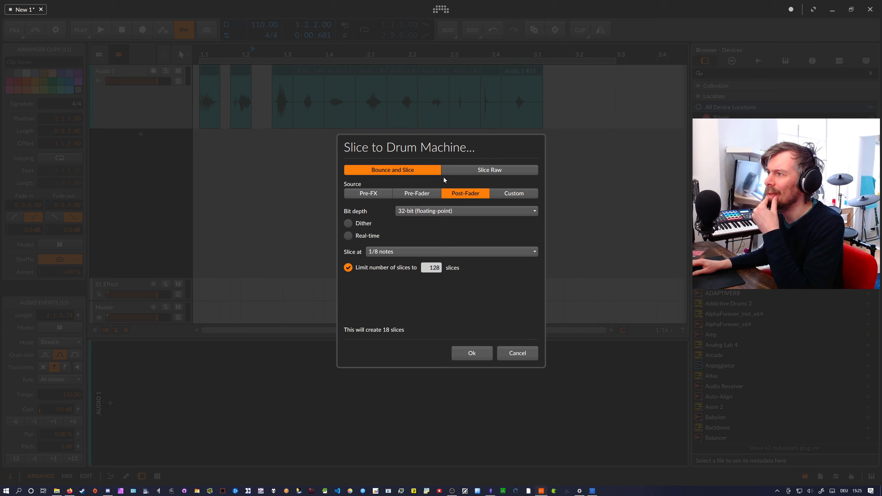
left_click(469, 170)
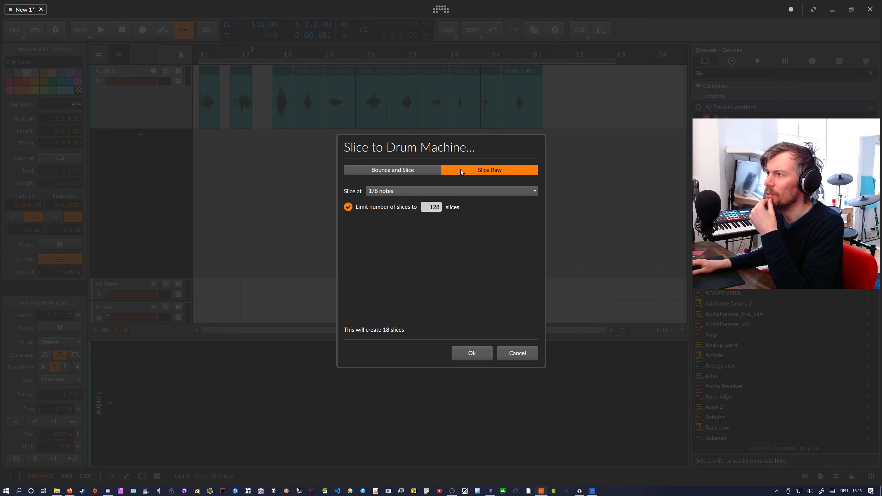
left_click(408, 191)
left_click(408, 225)
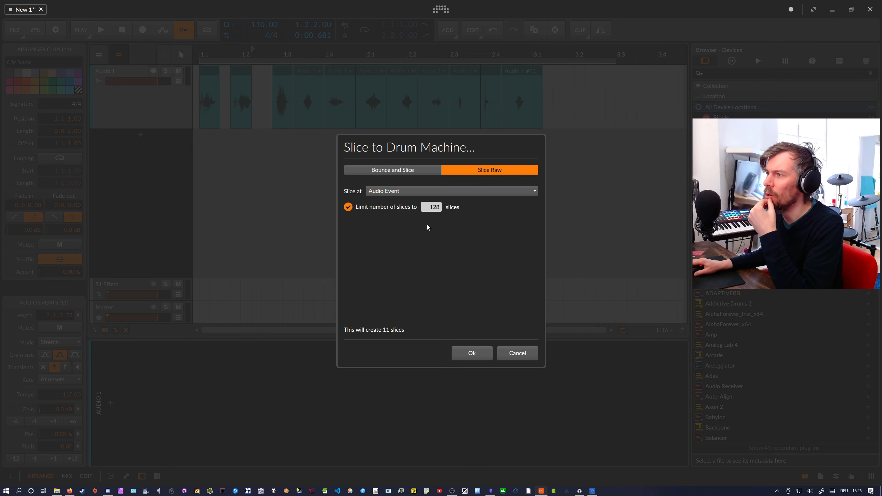
left_click(488, 354)
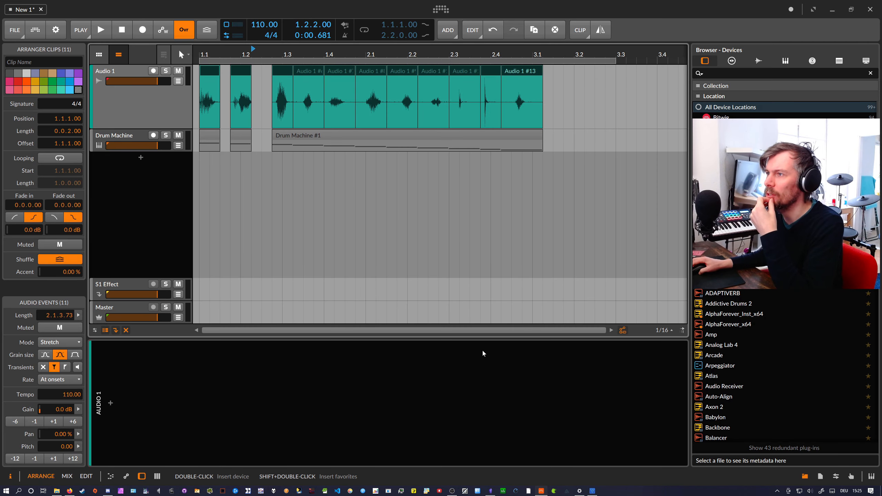
Enlarge the Drum Machine track and delete the original Audio 1 track.
left_click_drag(170, 152, 172, 213)
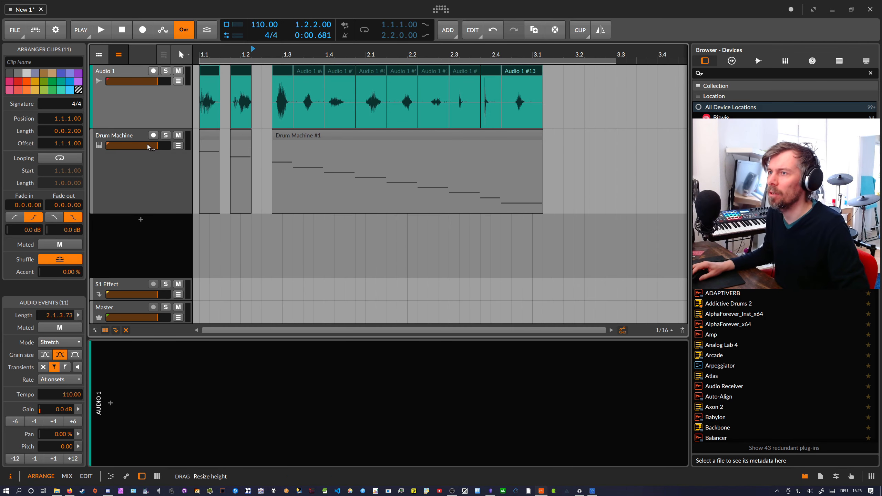
left_click(148, 147)
left_click(132, 102)
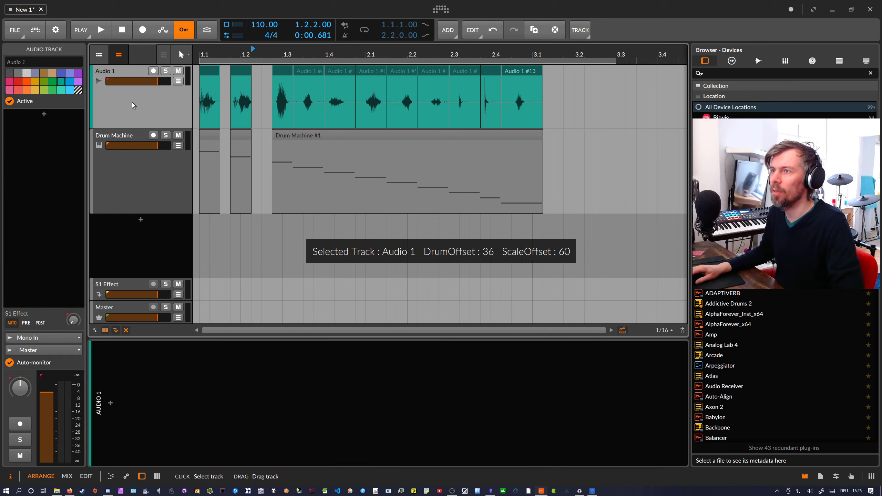
key("Delete")
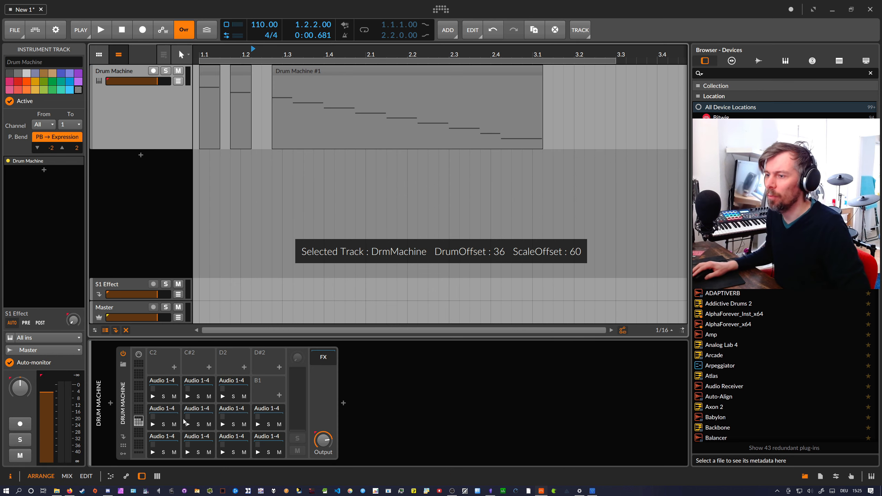
Move the Sampler play starts of the bottom-row pads to their sound onsets, with C1 at 4.72 s, D1 at 3.96 s and D#1 at 3.47 s.
left_click(163, 445)
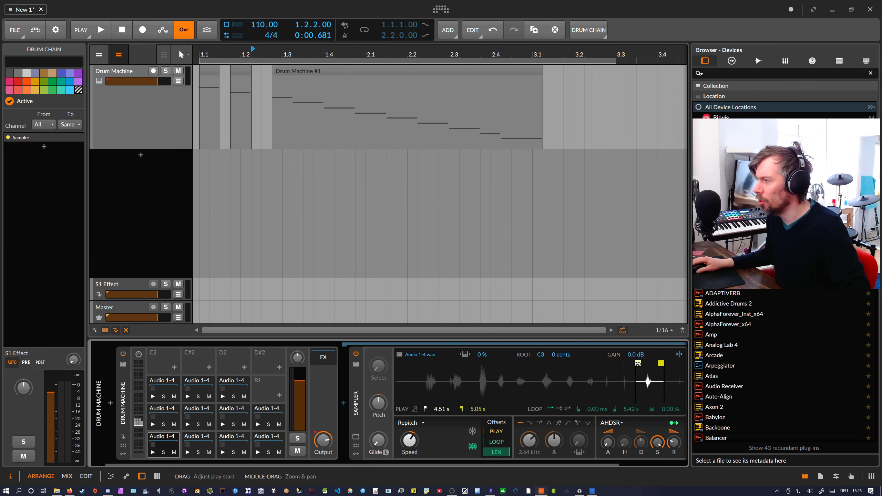
left_click_drag(638, 363, 645, 363)
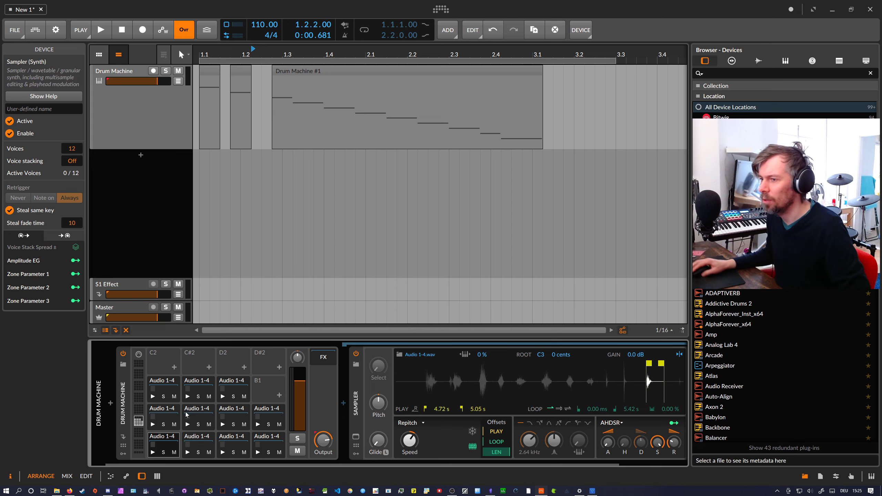
left_click(194, 443)
left_click_drag(622, 371, 557, 403)
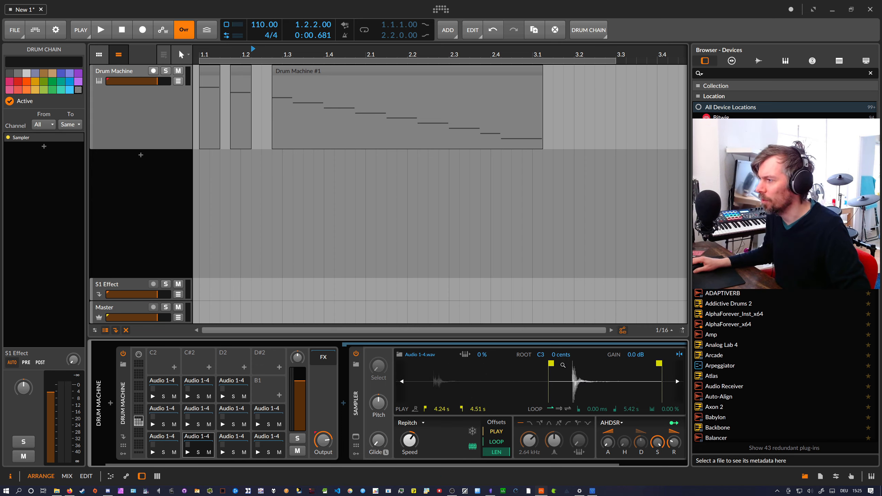
mouse_move(550, 364)
left_mouse_down()
mouse_move(571, 364)
mouse_move(611, 390)
mouse_move(612, 400)
mouse_move(594, 367)
left_mouse_up()
left_click(234, 436)
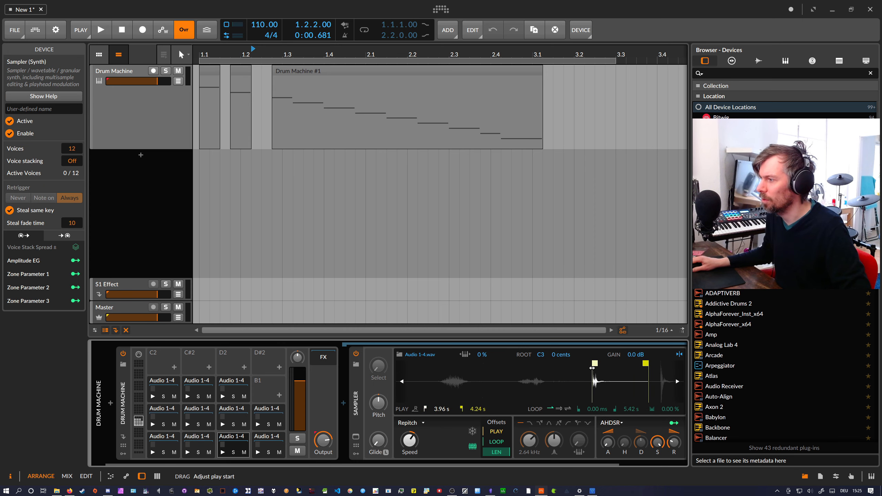
left_click(273, 442)
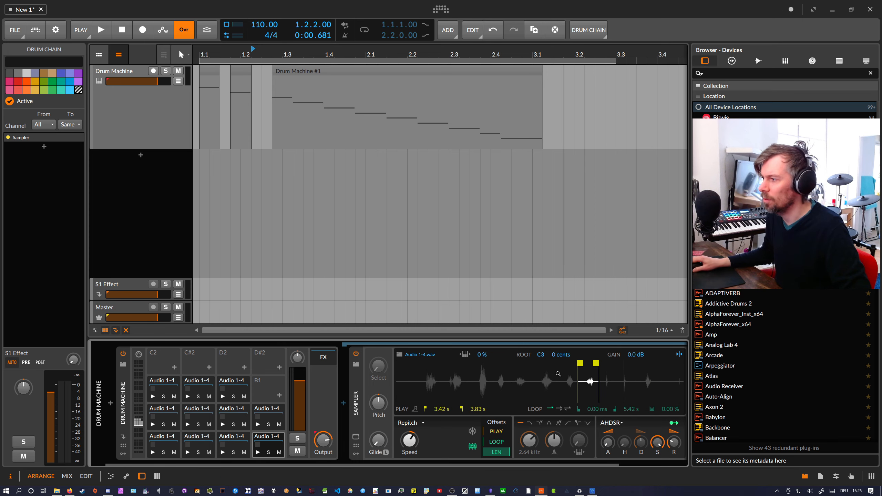
mouse_move(558, 374)
left_mouse_down()
mouse_move(559, 392)
mouse_move(566, 363)
left_mouse_up()
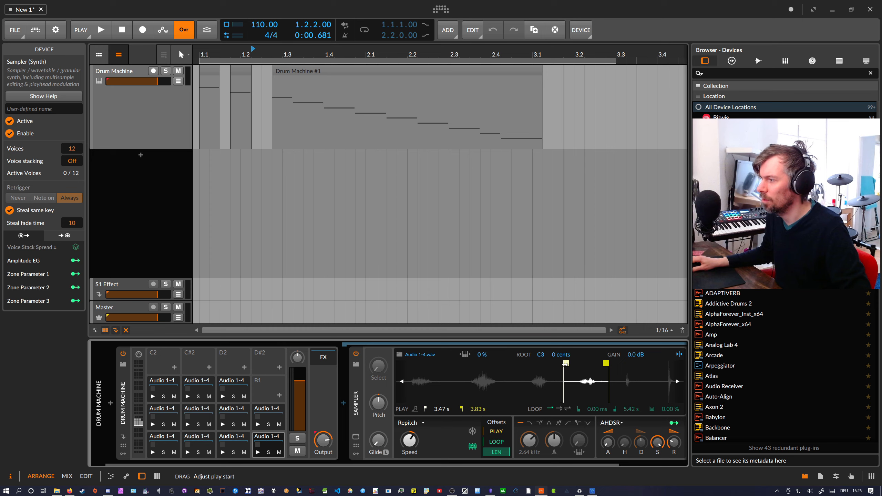
Tighten the Sampler play starts of pads G1, F#1, F1 and E1, setting G1 to 1.96 s and E1 to 3.05 s.
left_click(280, 418)
left_click(495, 363)
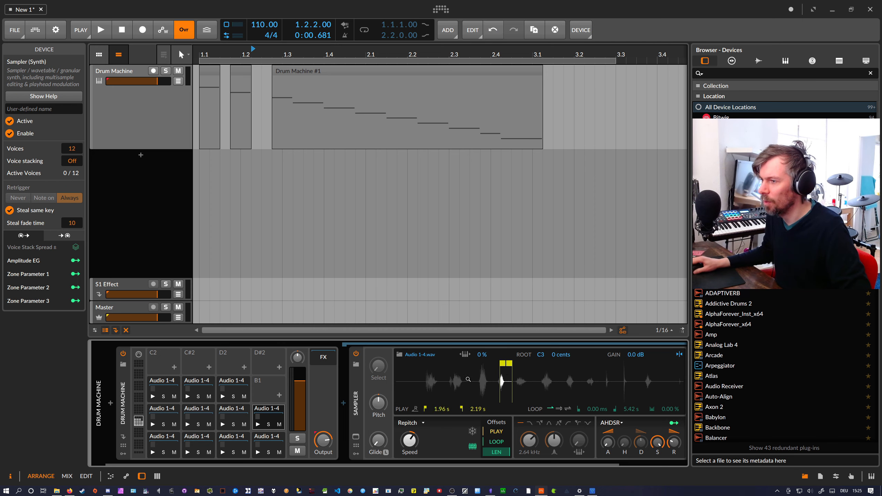
mouse_move(505, 381)
left_mouse_down()
mouse_move(499, 400)
mouse_move(521, 398)
left_mouse_up()
left_click(245, 413)
left_click_drag(490, 364, 559, 363)
left_click(254, 410)
left_click(241, 406)
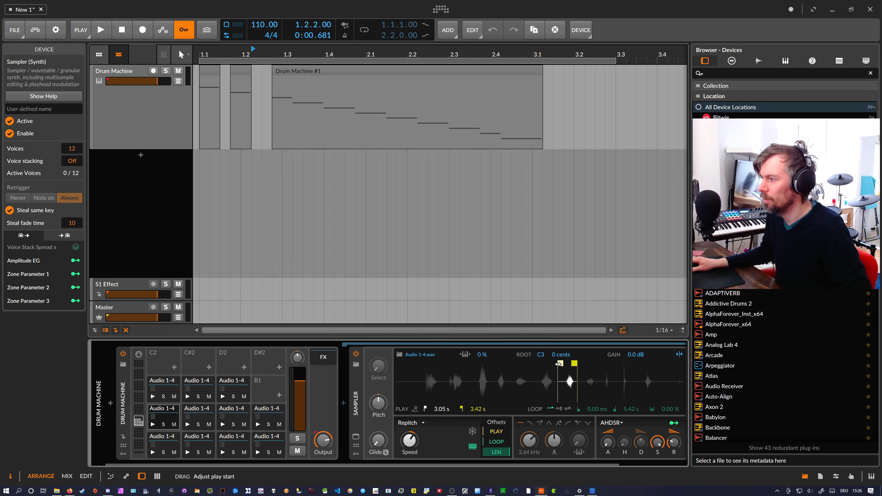
Adjust the Sampler play starts of pads G#1, A1 and A#1, setting A1 to 1.05 s and A#1 to 608 ms.
left_click(169, 388)
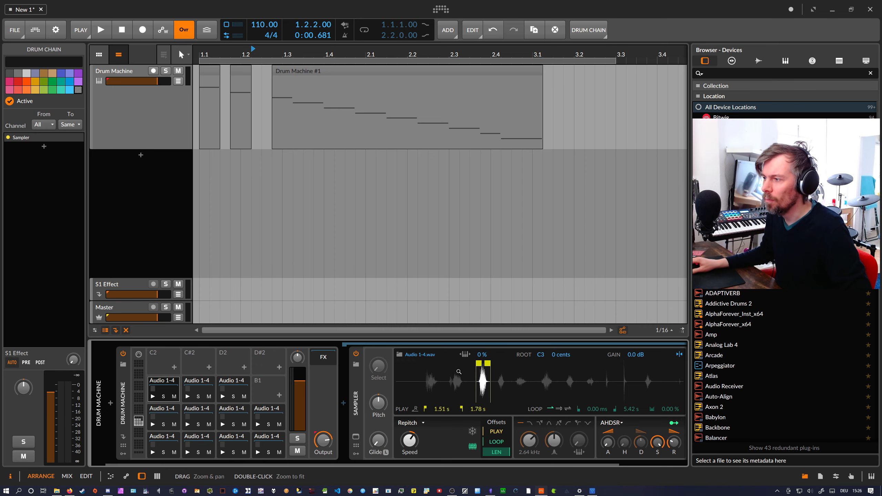
left_click_drag(477, 365, 452, 364)
left_click(208, 384)
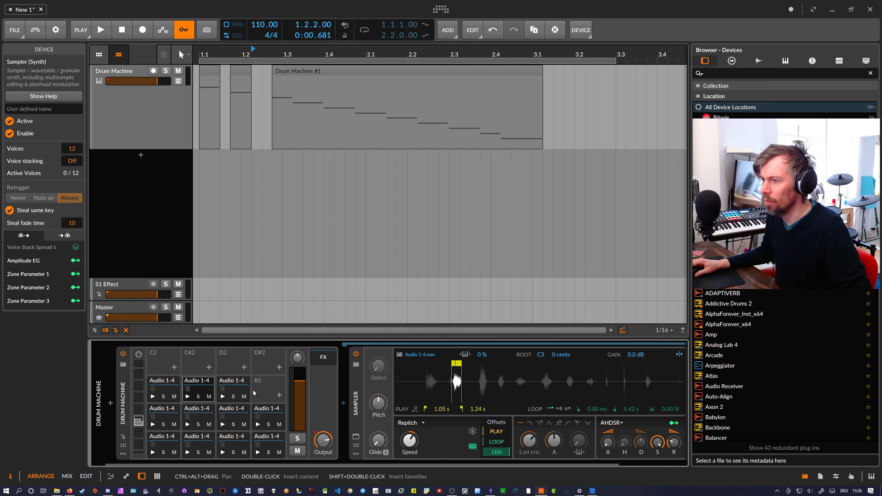
left_click(232, 386)
left_click(428, 364)
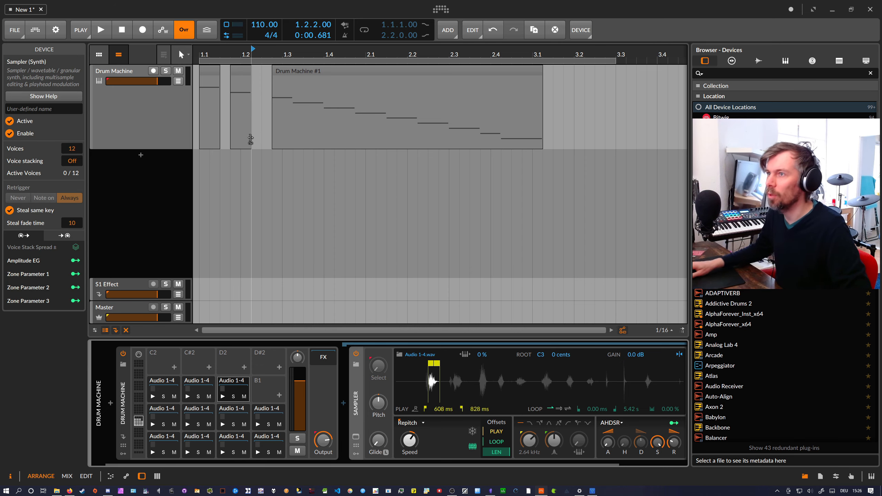
Select all note clips on the Drum Machine track and delete them.
left_click(445, 69)
key("ctrl+a")
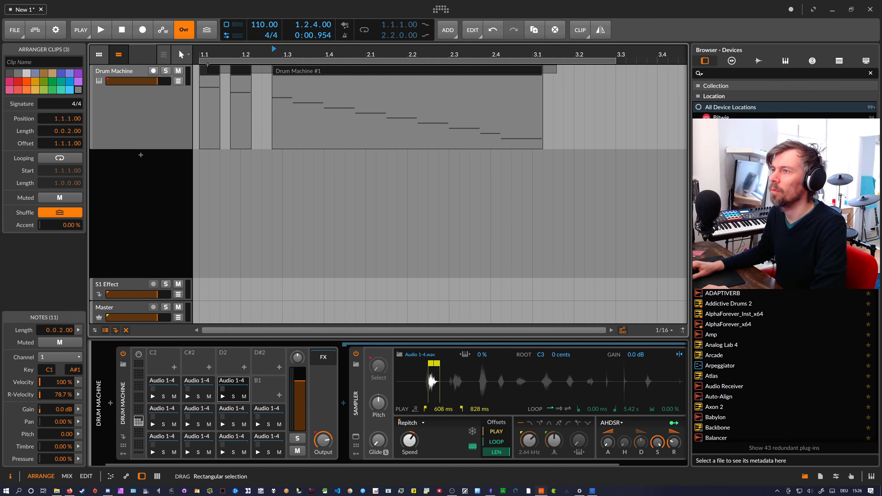
key("Delete")
Search the sample library for "110 dru" and preview several of the 110 BPM drum loops.
left_click(750, 62)
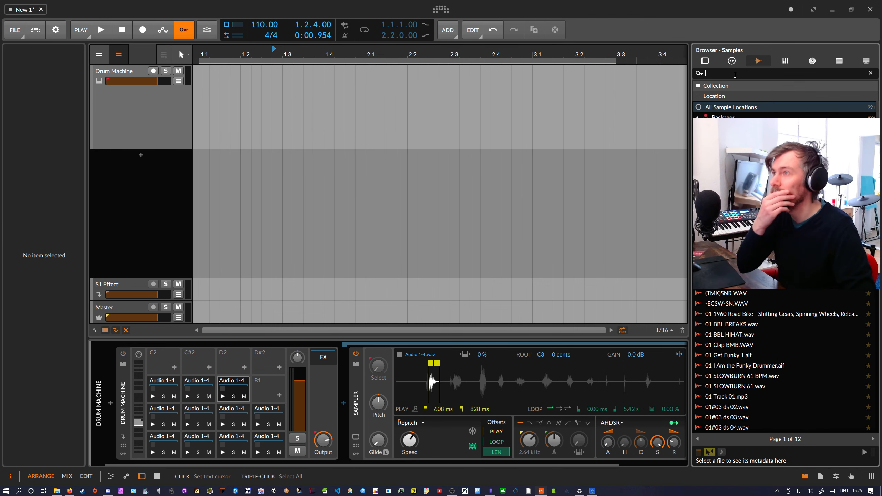
type("110 dru")
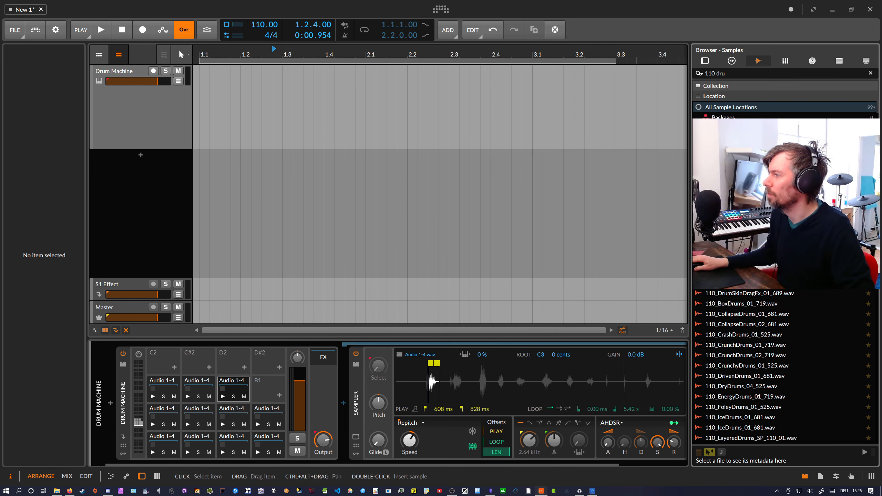
left_click(743, 252)
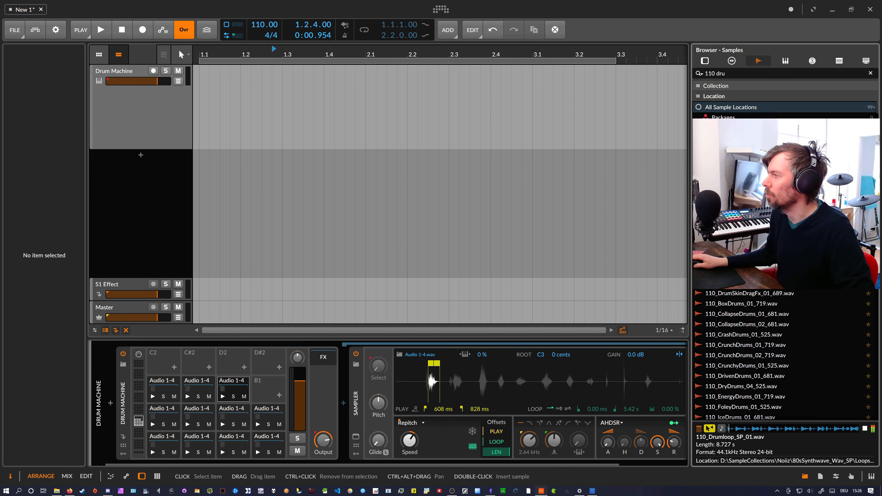
left_click(744, 262)
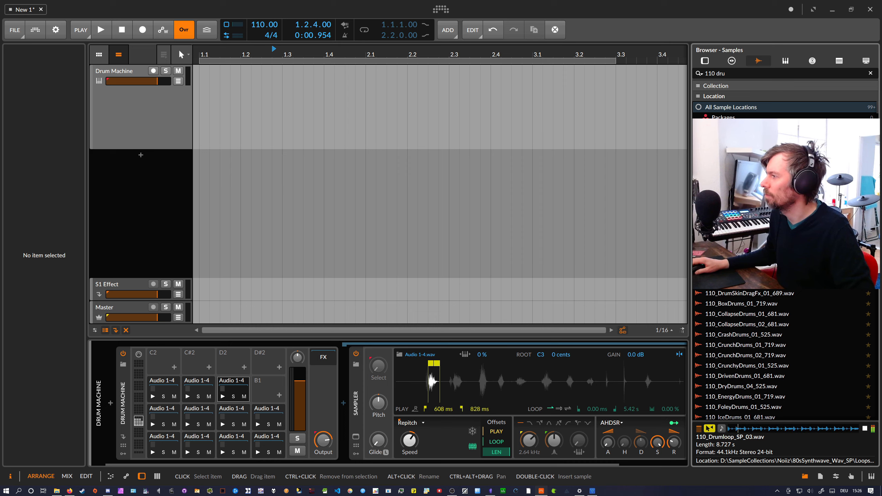
left_click(743, 283)
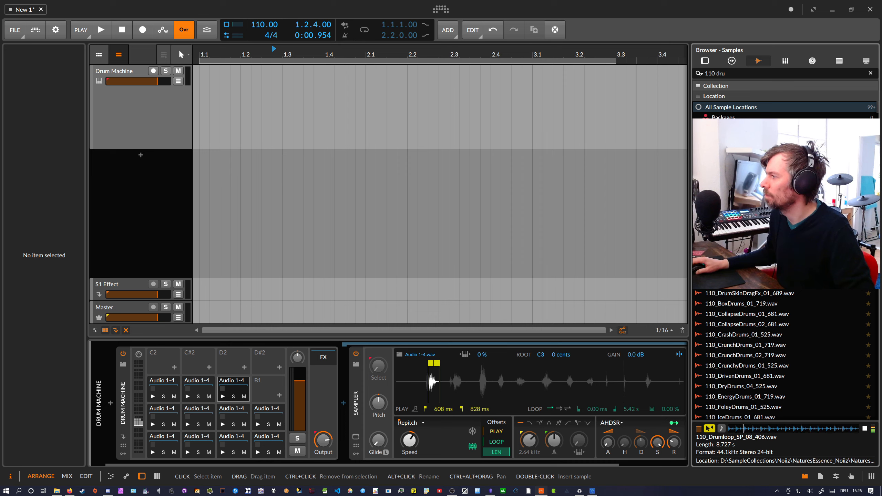
left_click(744, 283)
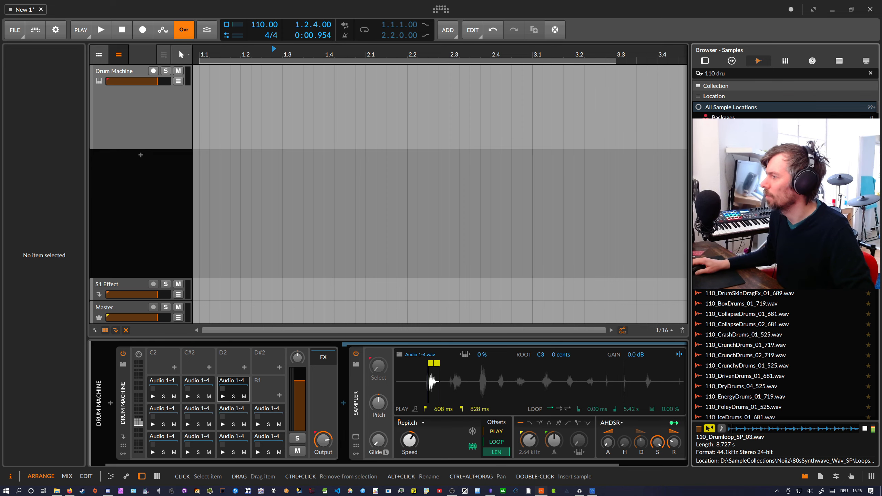
Place the 110_Drumloop_SP_03 sample on a new track at bar 1 and extend the arranger loop region to four bars.
left_click_drag(744, 273, 208, 156)
left_click(212, 156)
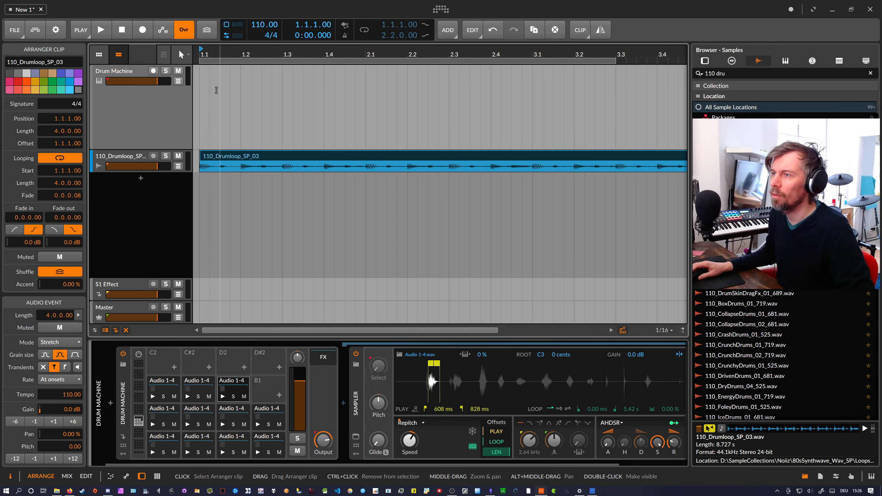
scroll(216, 90, "down", 5)
left_click_drag(275, 63, 317, 63)
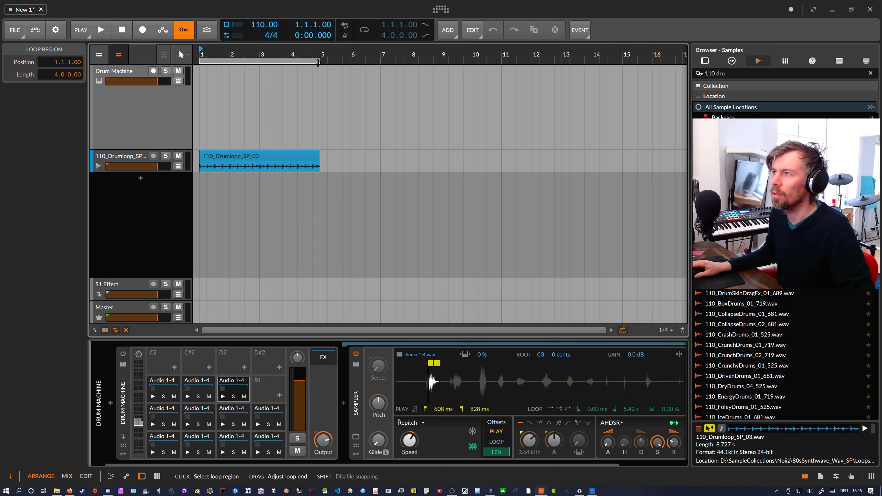
Create a note clip at bar 1 of the Drum Machine track with a two-beat loop, repeated to four bars.
double_click(222, 87)
scroll(276, 87, "up", 3)
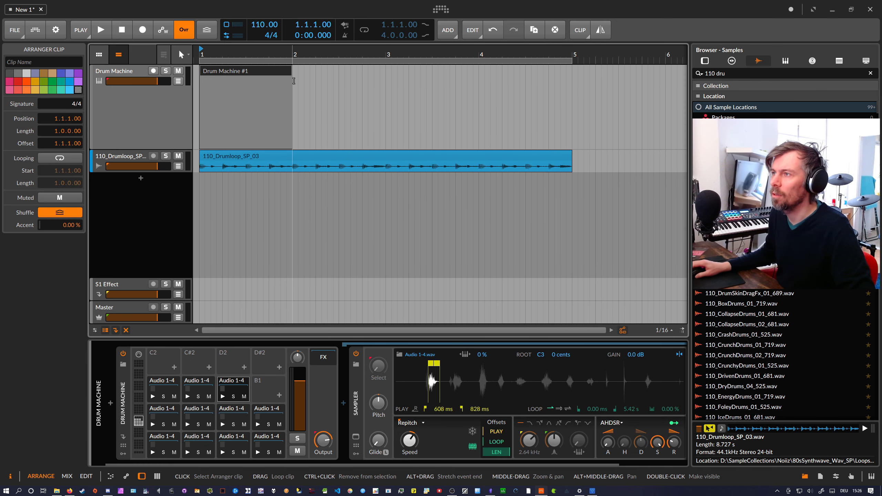
left_click_drag(293, 80, 246, 81)
left_click_drag(245, 141, 572, 140)
Add sixteenth notes to the Drum Machine clip: C1 at 1.1.1, F1 at 1.1.2, E1 at 1.1.3, D1 at 1.1.4 and C#1 at 1.2.1.
double_click(211, 75)
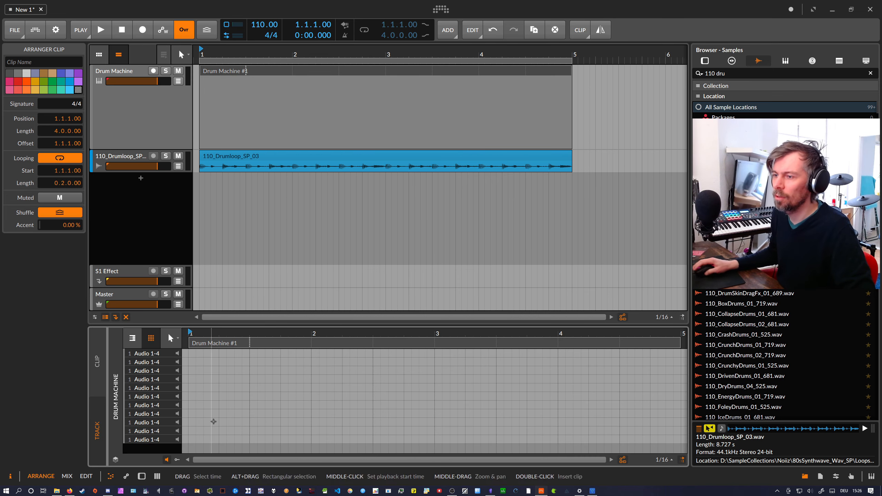
double_click(193, 439)
double_click(200, 431)
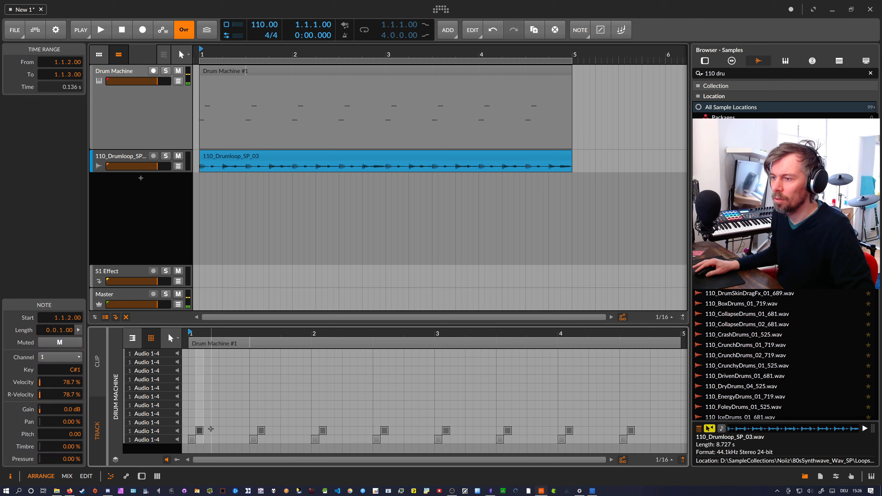
left_click_drag(200, 431, 222, 431)
left_click(214, 423)
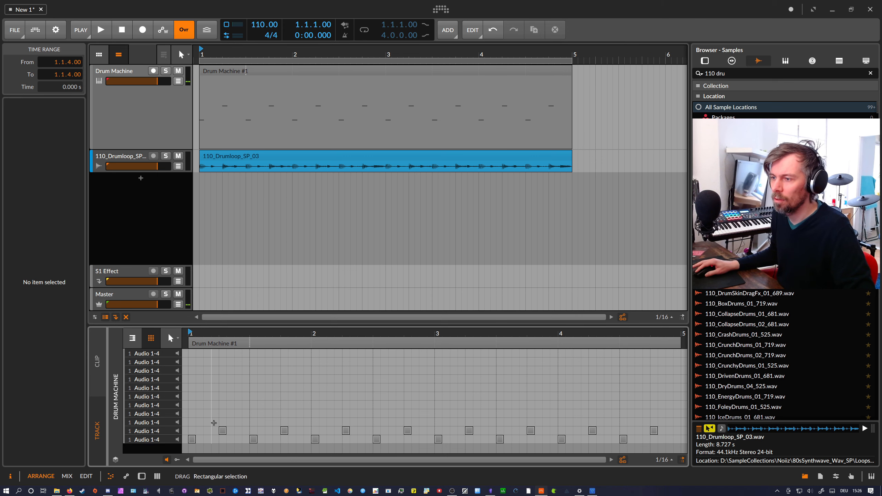
double_click(214, 423)
double_click(207, 406)
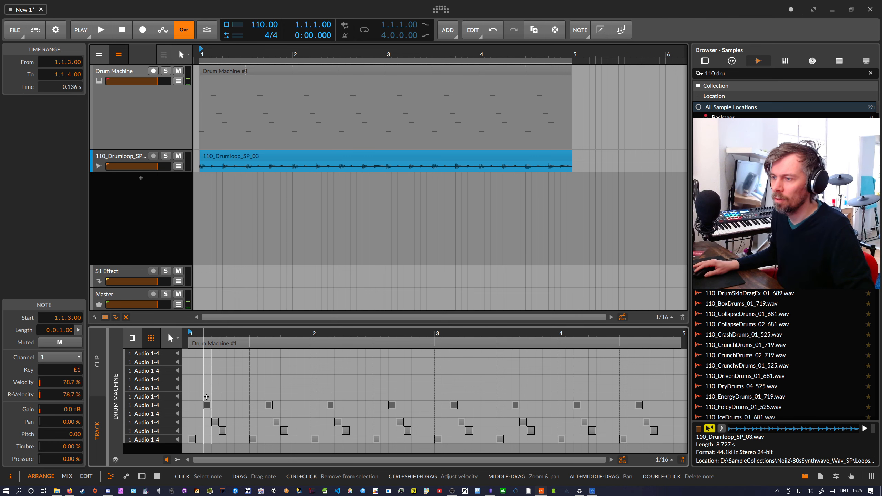
double_click(200, 396)
Play back the vocal pattern with the drum loop, then lengthen the Drum Machine clip's loop to one bar.
key("space")
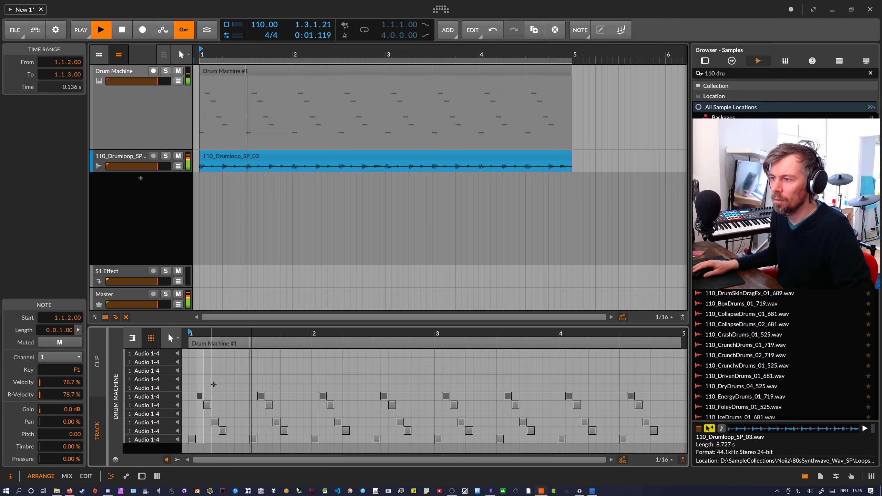
left_click_drag(215, 334, 214, 365)
left_click_drag(245, 334, 242, 335)
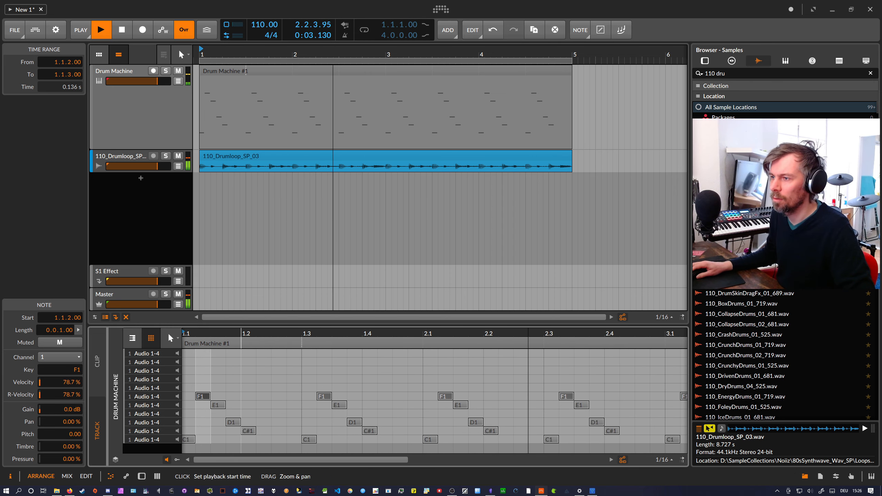
key("space")
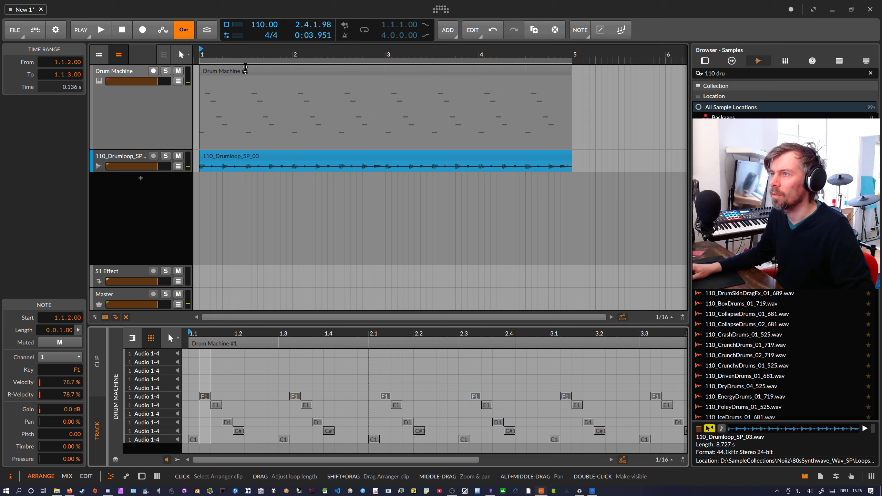
left_click_drag(246, 69, 291, 72)
Duplicate the four notes of beat 1 into beat 2 and delete the copied C1 note at 1.2.1.
left_click(224, 397)
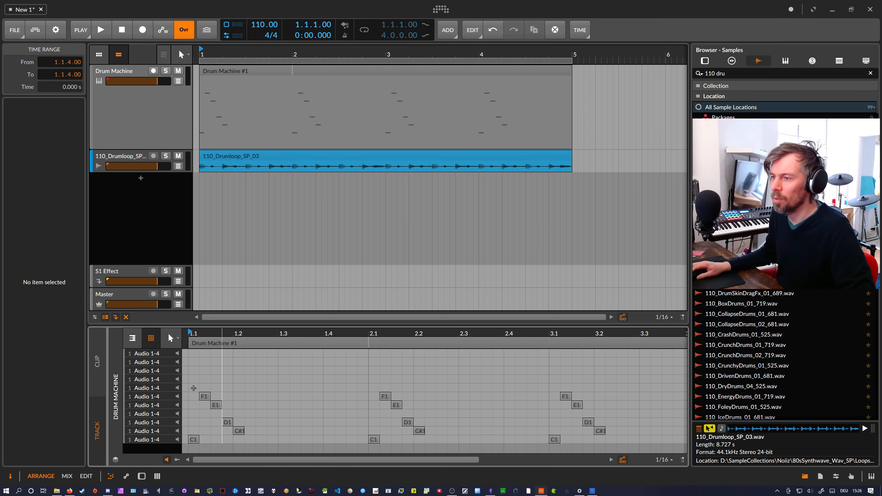
left_click_drag(191, 379, 230, 448)
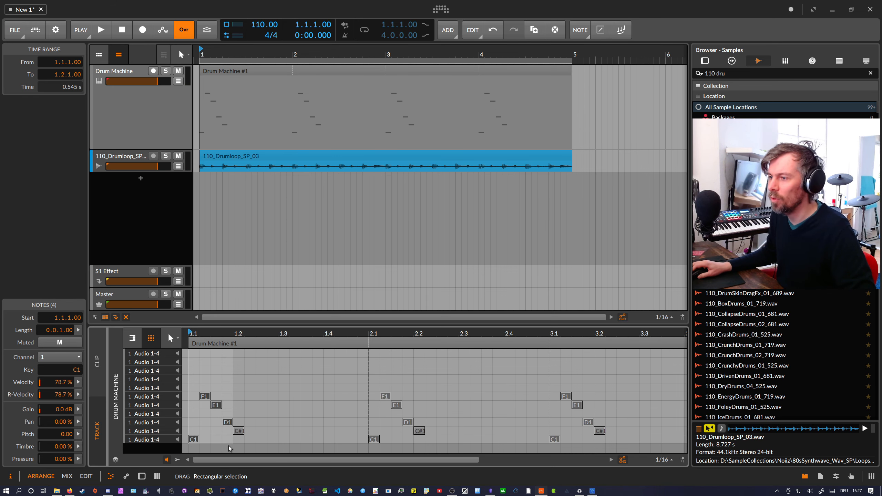
key("ctrl+d")
left_click(239, 431)
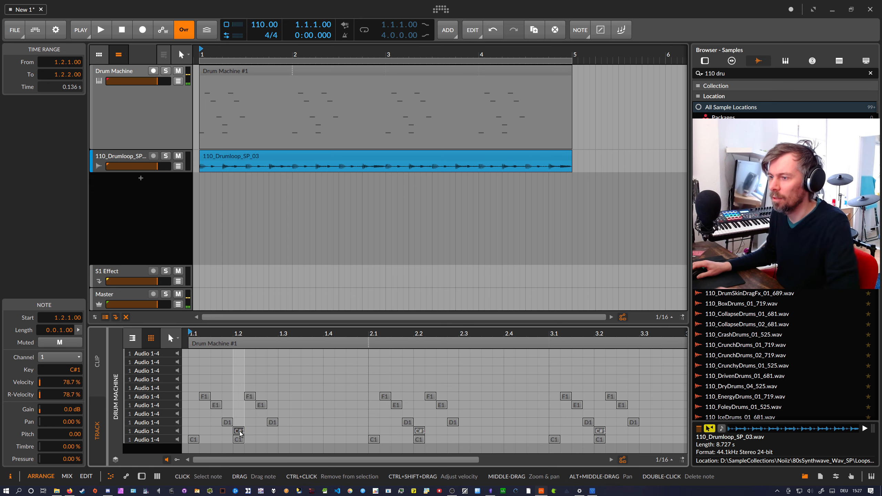
double_click(240, 440)
Move the E1 note at 1.2.3 up to G1 and play the pattern.
left_click(277, 422)
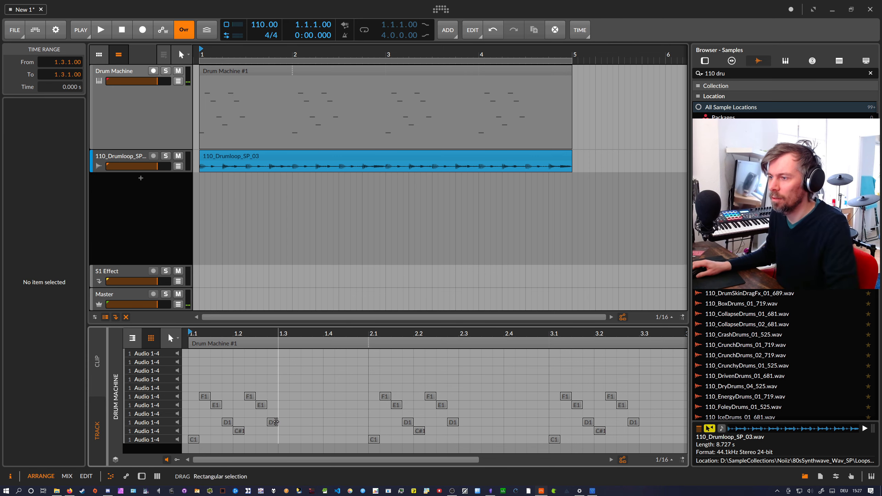
left_click_drag(261, 405, 263, 384)
key("space")
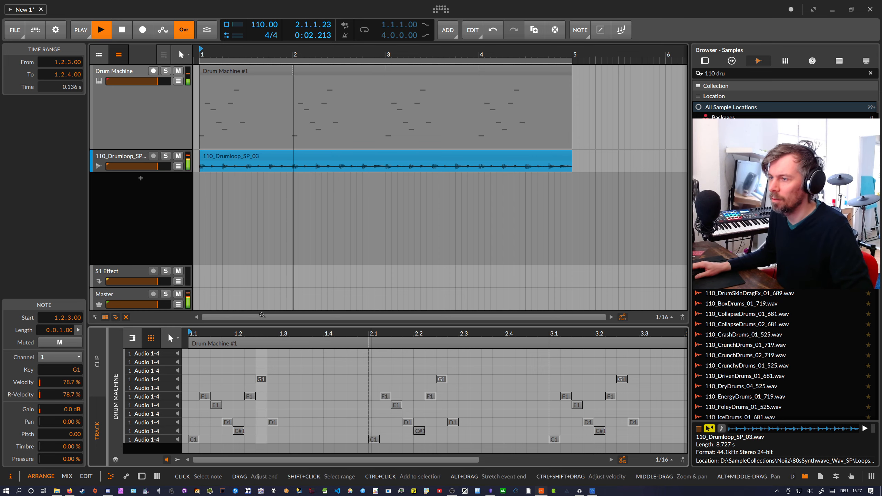
Insert ValhallaSupermassive into the Drum Machine's FX chain.
key("d")
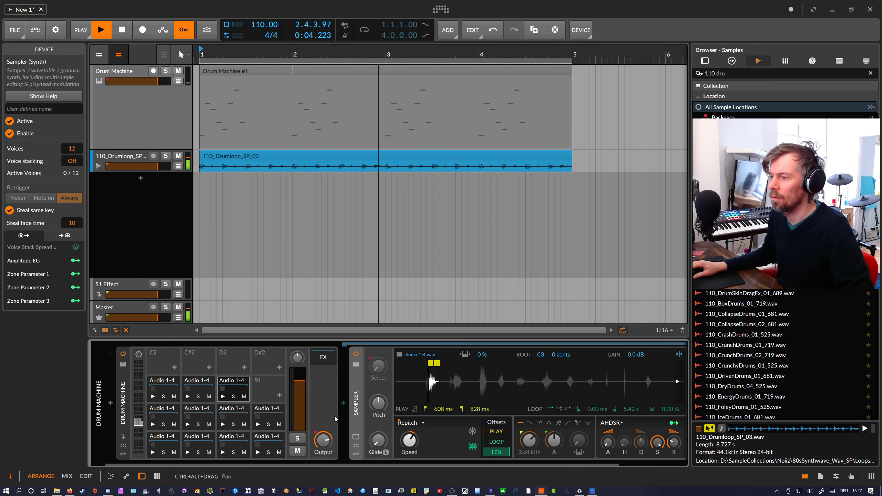
left_click(327, 378)
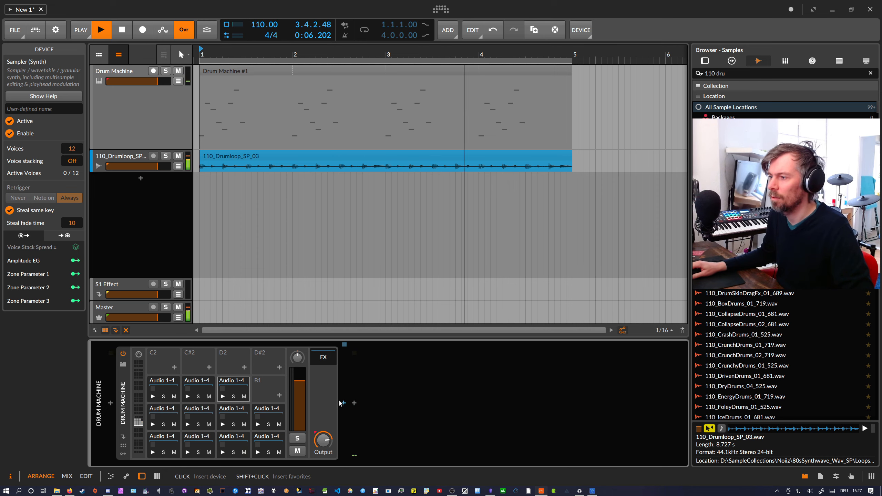
left_click(343, 403)
type("super")
key("Return")
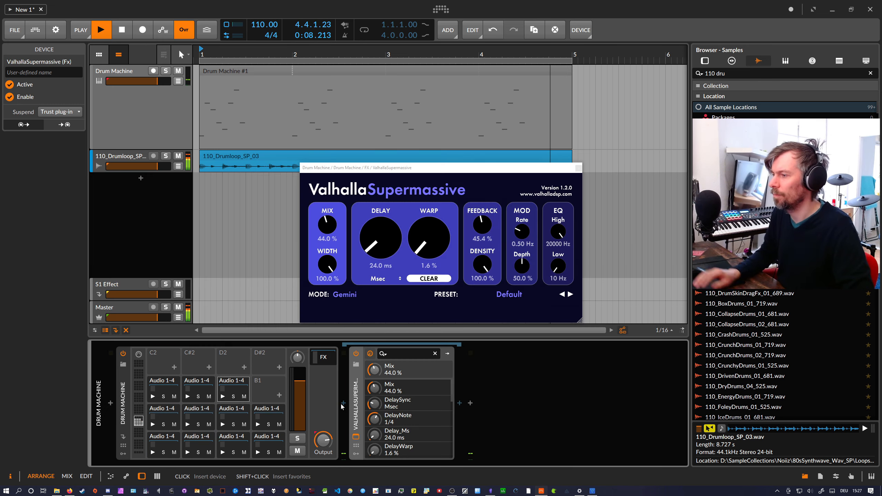
Set ValhallaSupermassive to 35.2 % mix, 75.8 % feedback and 12 ms delay, and close its window.
left_click_drag(330, 223, 330, 228)
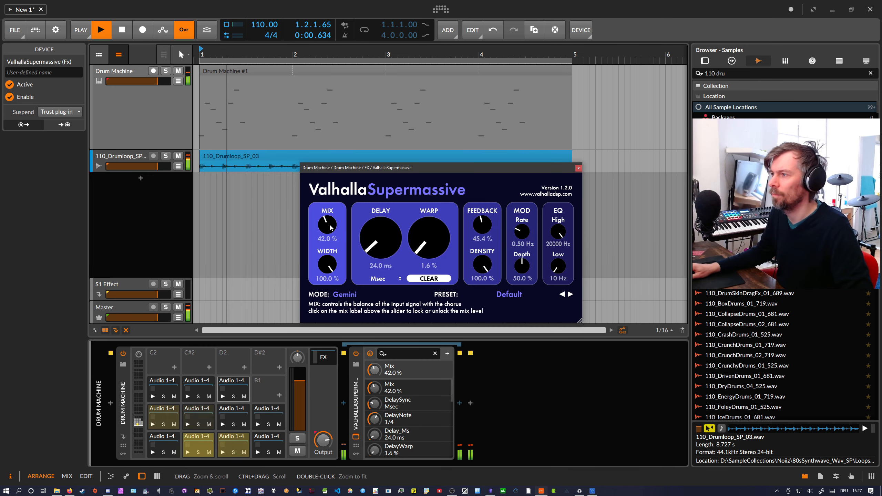
left_click_drag(483, 226, 482, 200)
left_click_drag(385, 238, 384, 241)
left_click_drag(328, 225, 329, 229)
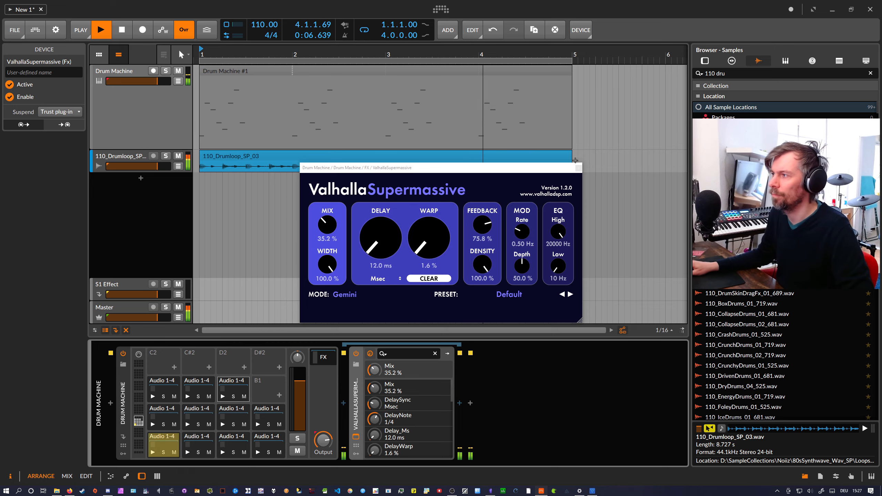
left_click(578, 169)
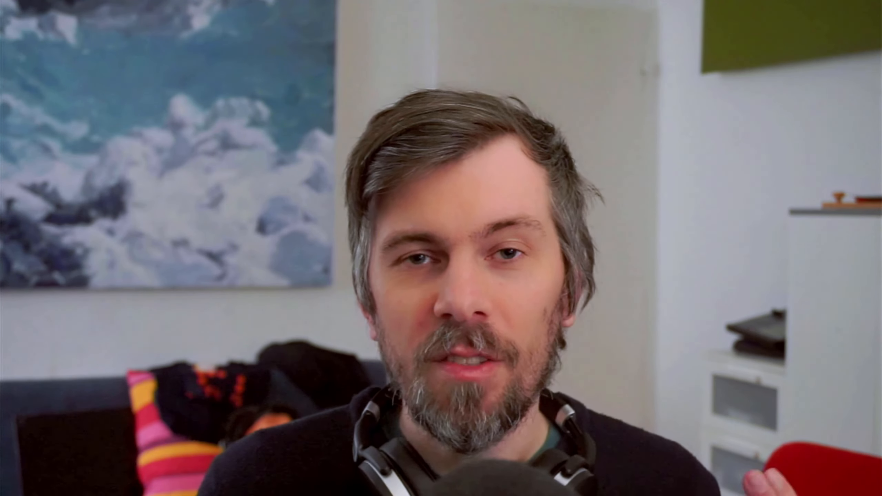